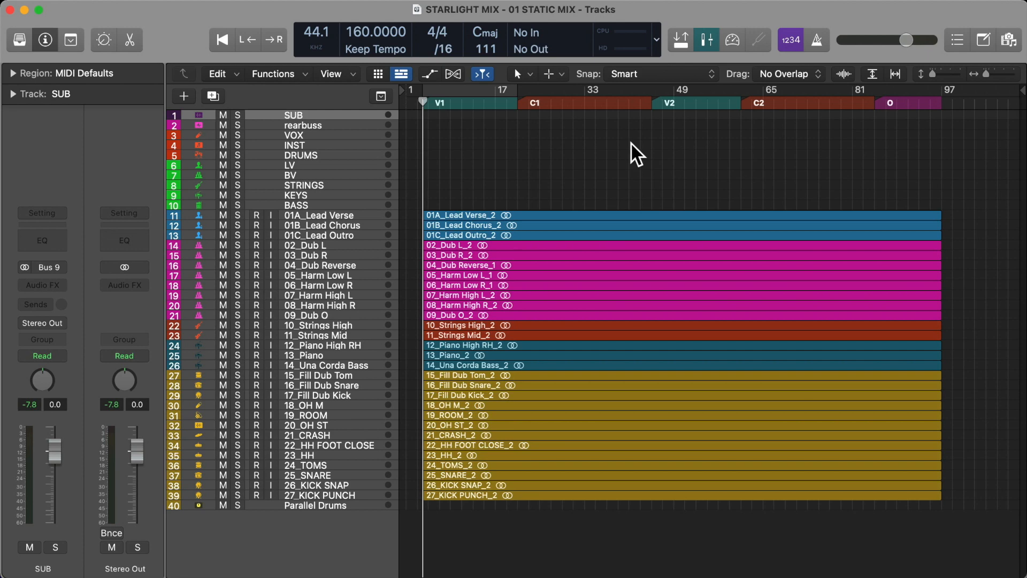
# - Open the mixer and look over the channel strips, from the aux buses to the lead vocal, drum and output channels
pyautogui.press('x')
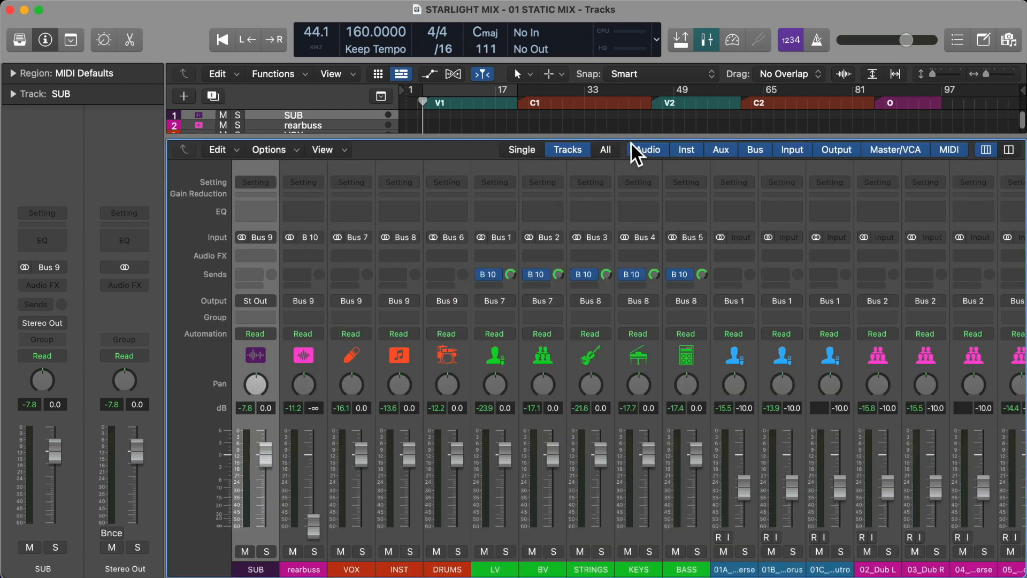
pyautogui.hscroll(10, 630, 317)
pyautogui.hscroll(10, 630, 317)
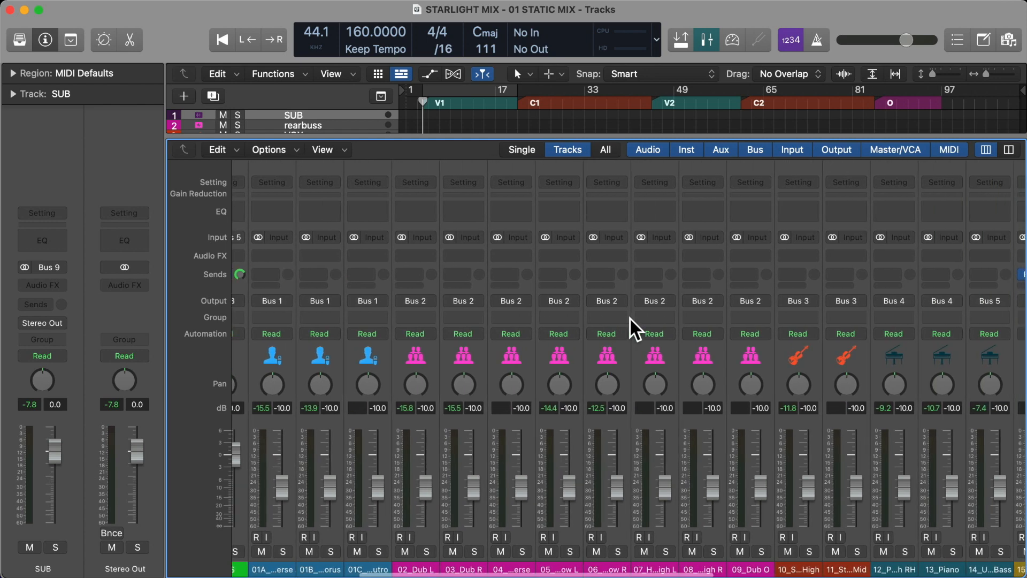
pyautogui.hscroll(5, 630, 319)
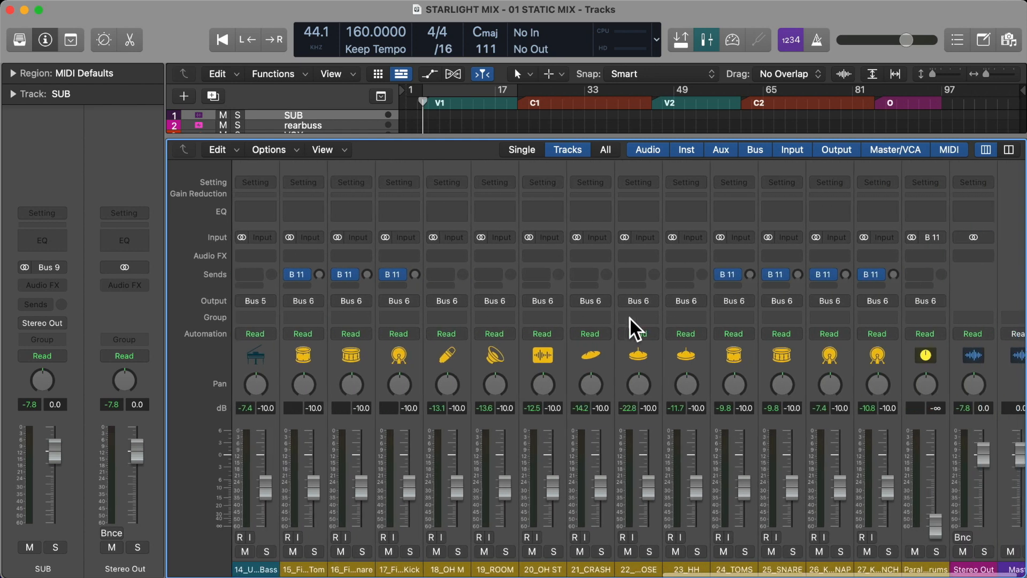
pyautogui.click(853, 353)
pyautogui.hscroll(-15, 619, 364)
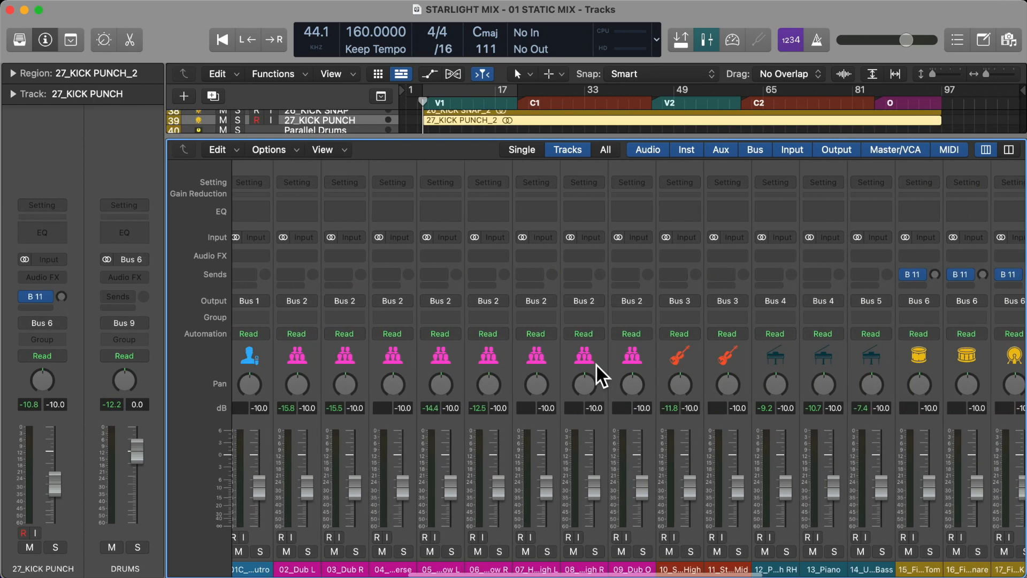
pyautogui.click(415, 357)
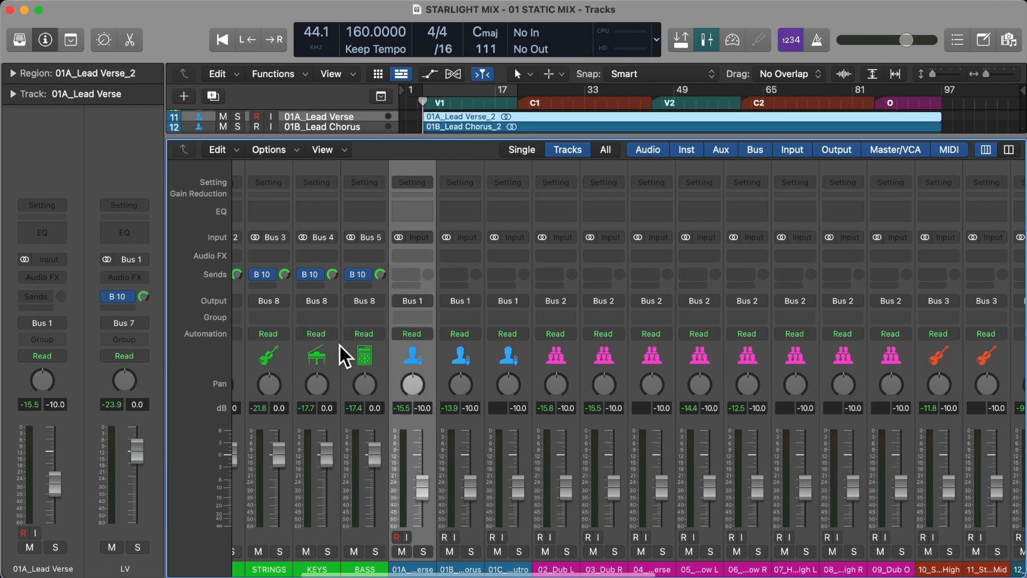
pyautogui.hscroll(-7, 630, 361)
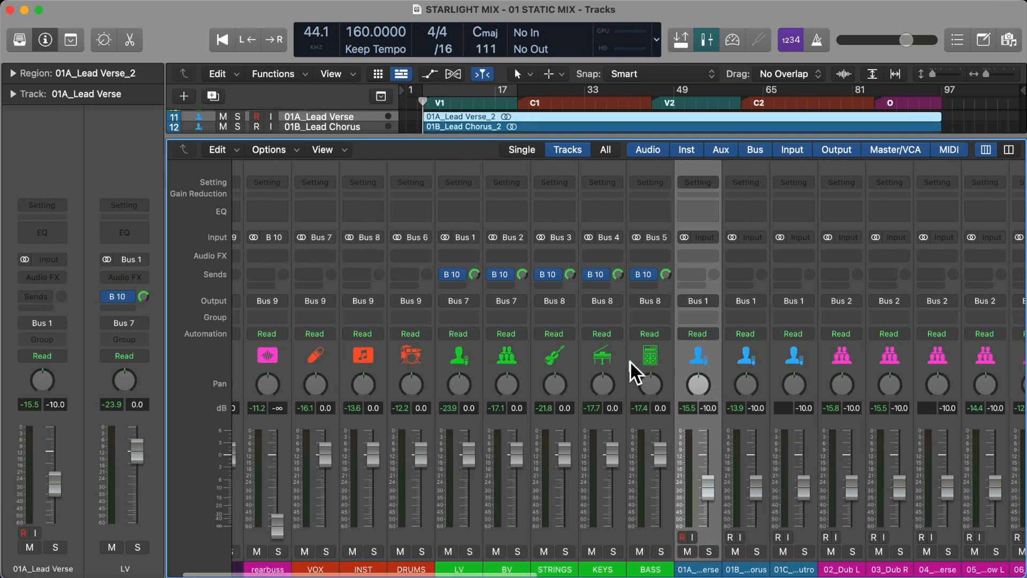
pyautogui.hscroll(14, 704, 354)
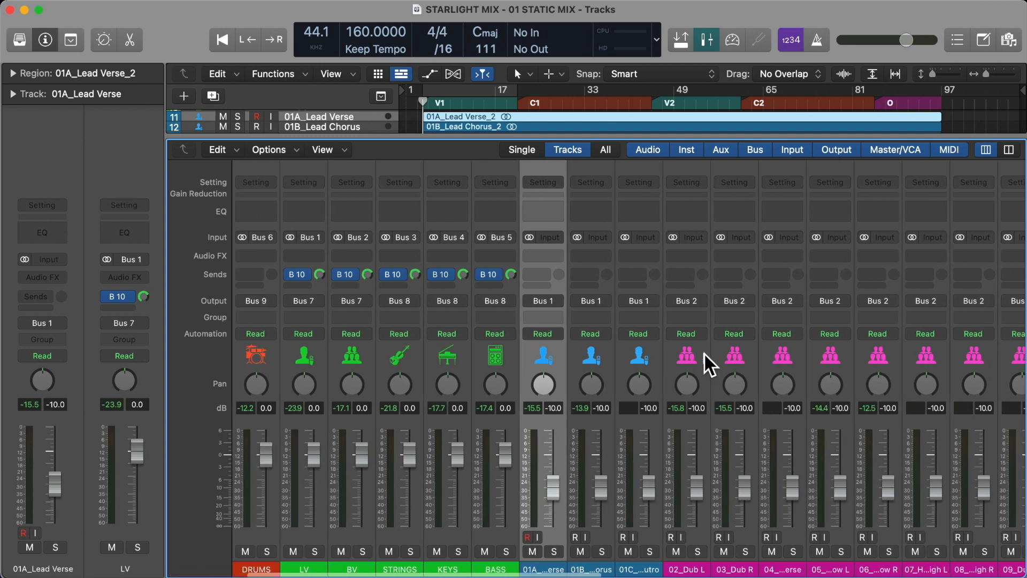
pyautogui.hscroll(11, 703, 352)
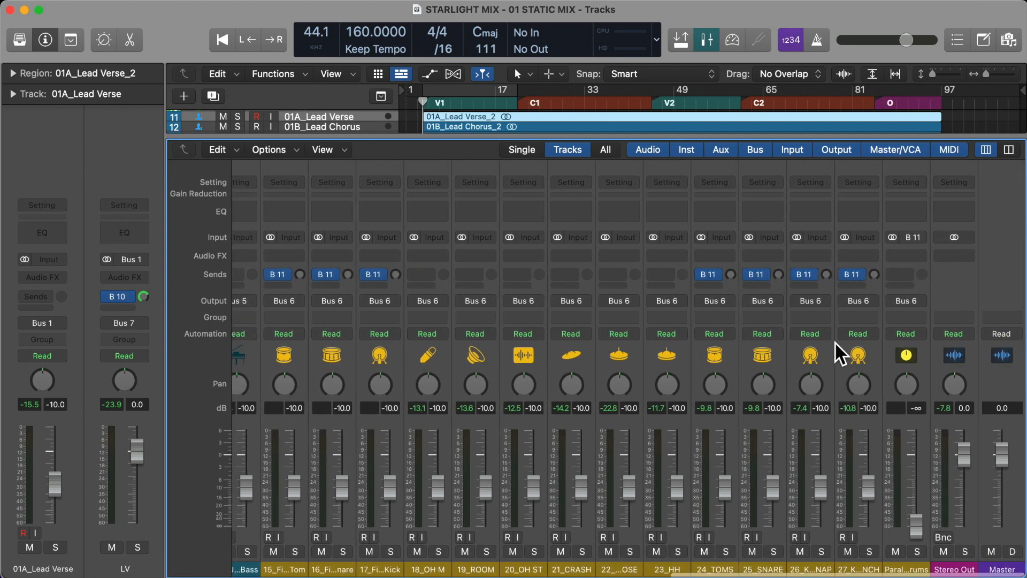
# - Select all the audio tracks to examine their fader levels together, ending with only the 10_Strings High channel selected
pyautogui.press('super+a')
pyautogui.hscroll(-17, 714, 410)
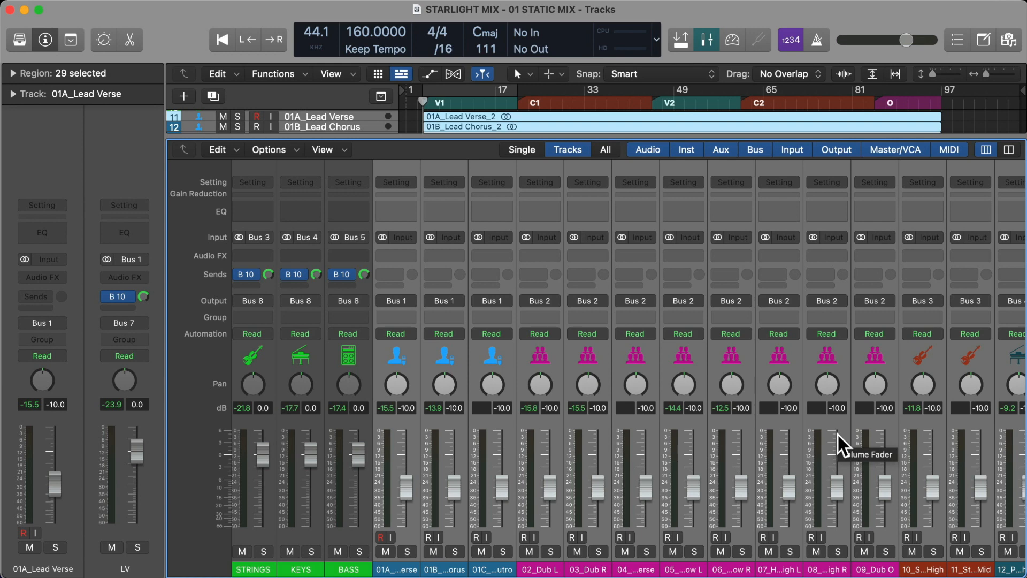
pyautogui.click(905, 351)
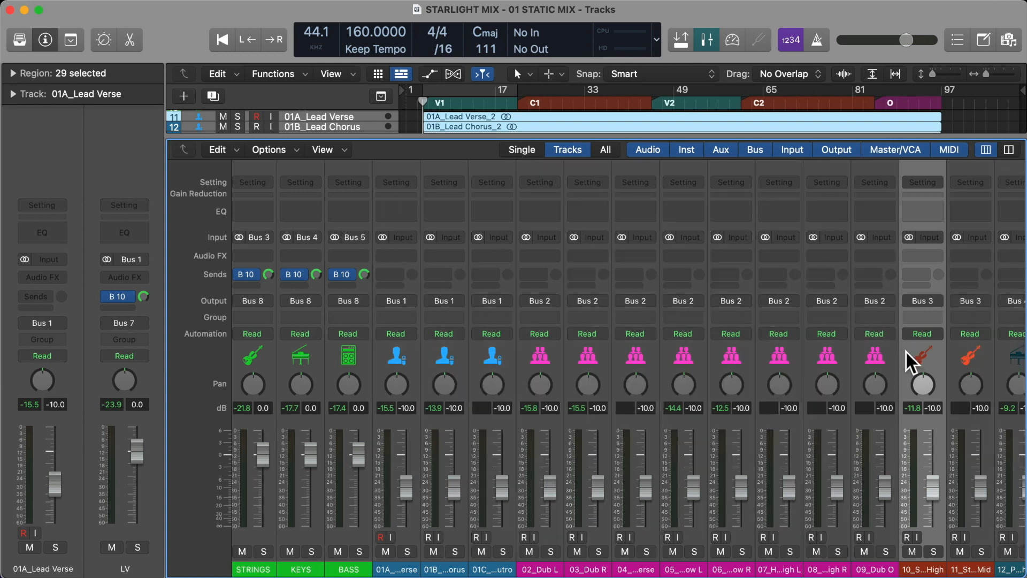
# - Select channels 24_TOMS to 27_KICK PUNCH plus 15_Fill Dub Tom to 17_Fill Dub Kick and raise their Bus 11 sends
pyautogui.hscroll(5, 905, 350)
pyautogui.hscroll(10, 905, 350)
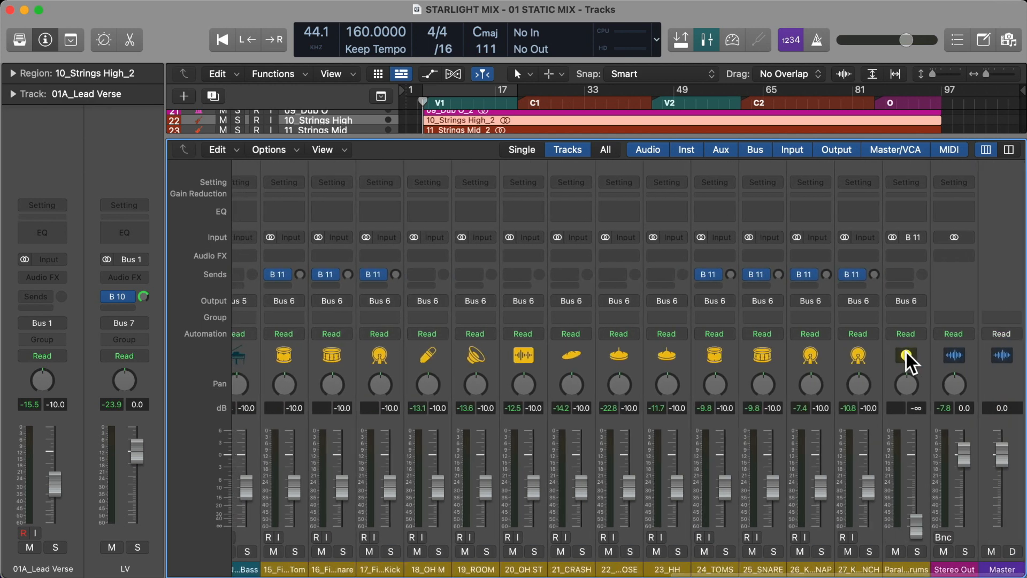
pyautogui.click(867, 354)
pyautogui.keyDown('shift'); pyautogui.click(727, 350); pyautogui.keyUp('shift')
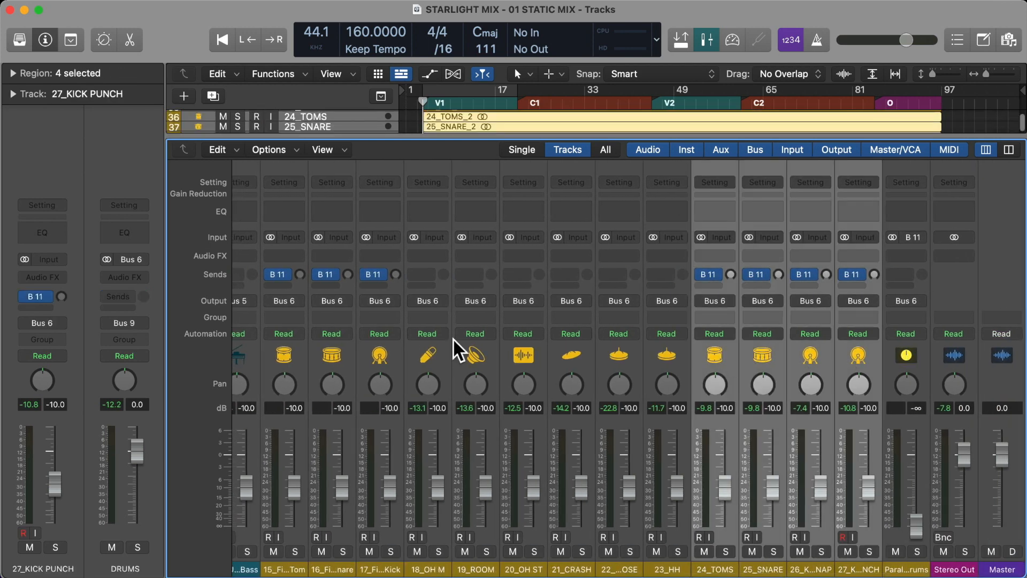
pyautogui.keyDown('super'); pyautogui.click(395, 350); pyautogui.keyUp('super')
pyautogui.keyDown('shift'); pyautogui.click(267, 345); pyautogui.keyUp('shift')
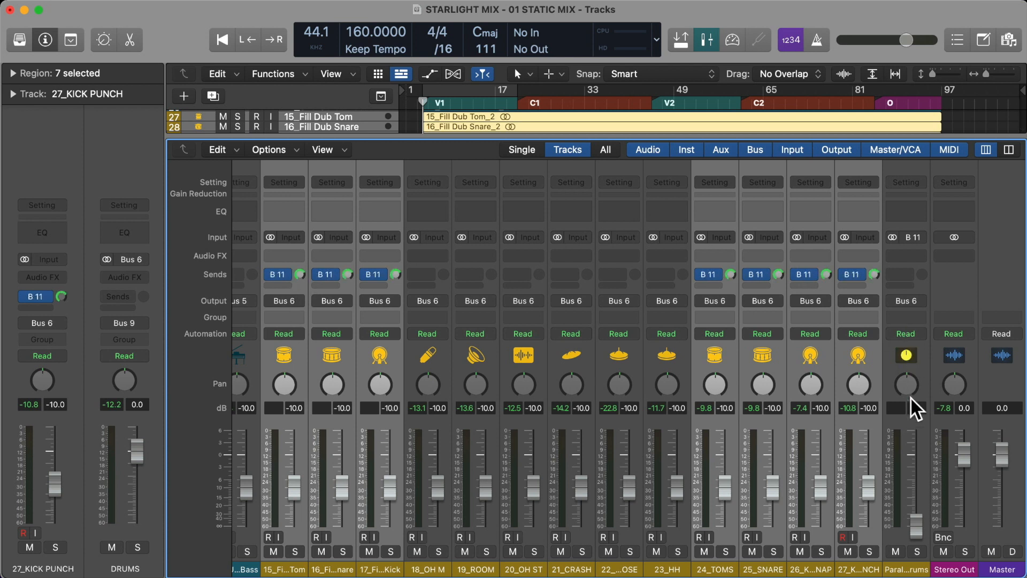
# - Review the Parallel Drums and rearbuss channels and the tracks feeding them, ending with 01A_Lead Verse selected
pyautogui.click(917, 354)
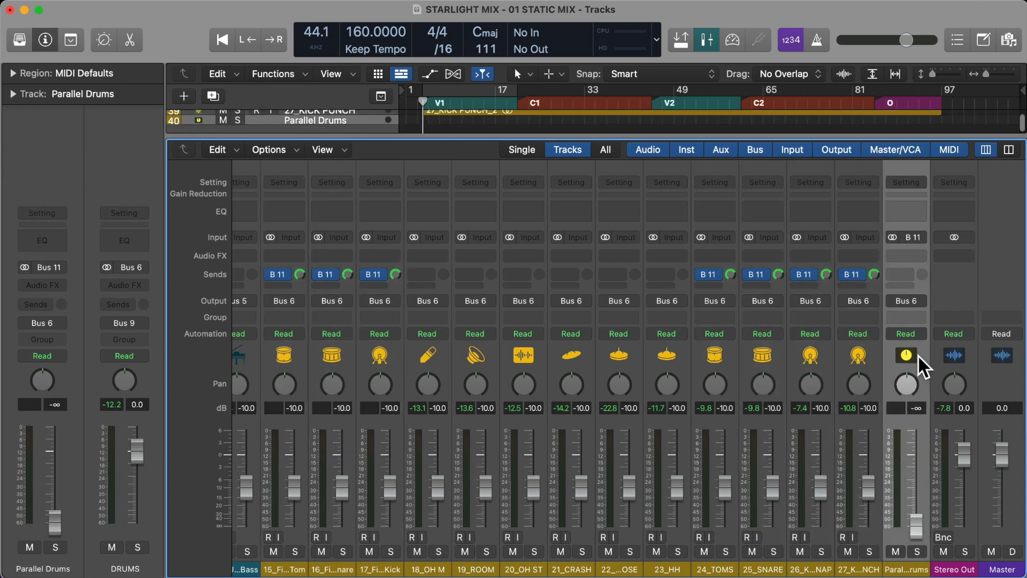
pyautogui.hscroll(-15, 754, 375)
pyautogui.click(307, 357)
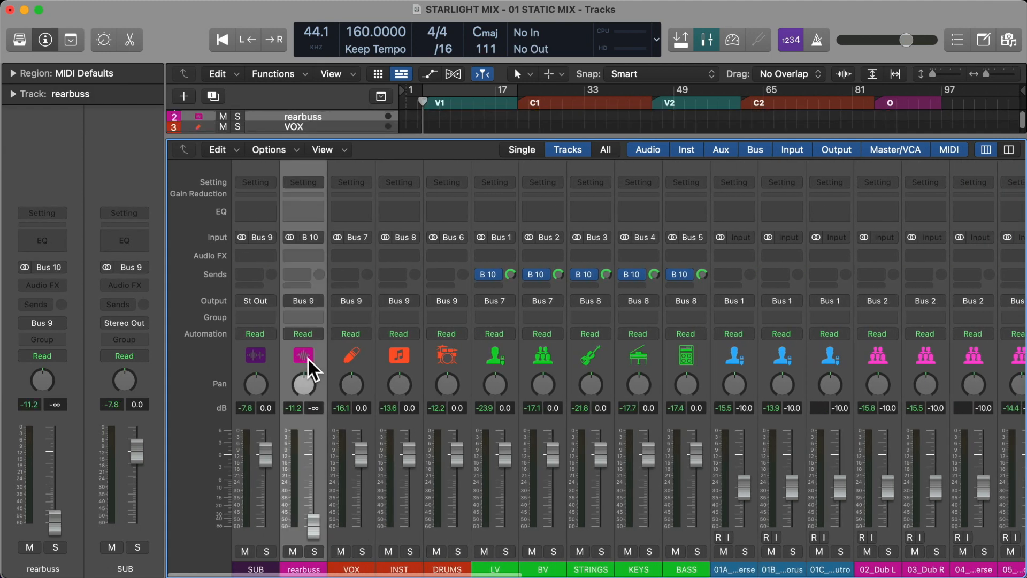
pyautogui.hscroll(5, 425, 347)
pyautogui.hscroll(10, 425, 348)
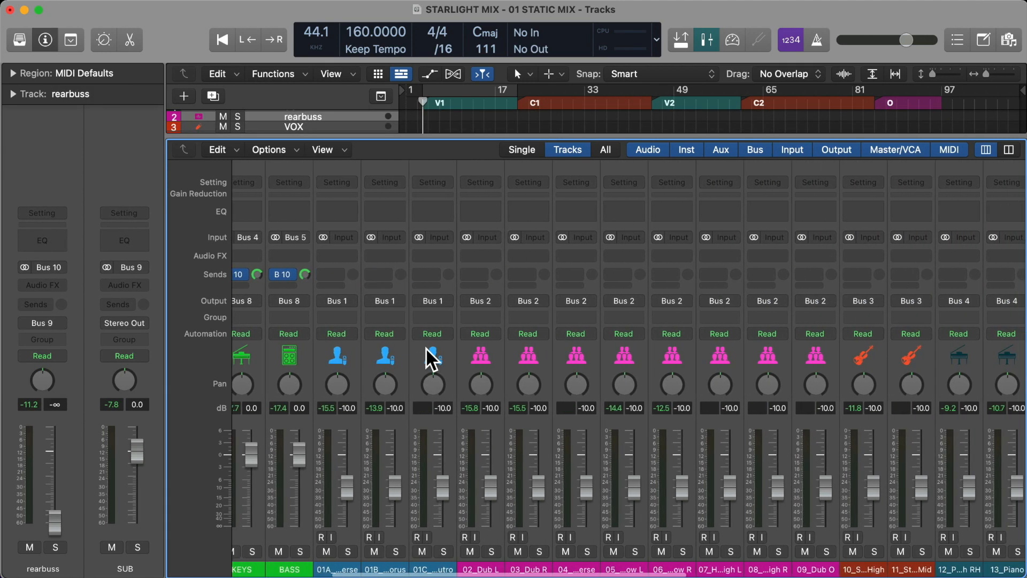
pyautogui.hscroll(1, 929, 370)
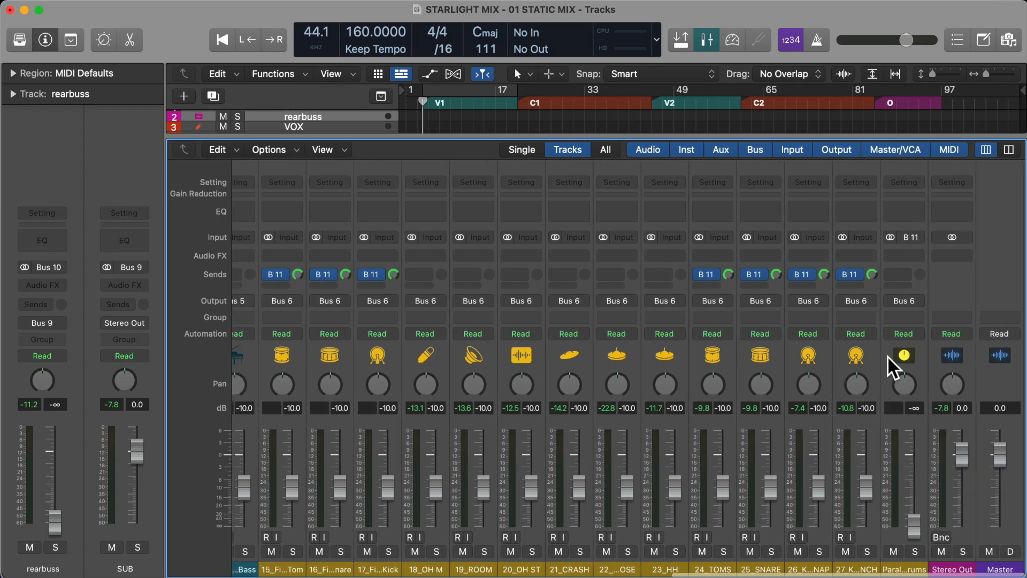
pyautogui.click(868, 349)
pyautogui.hscroll(-12, 711, 373)
pyautogui.click(423, 347)
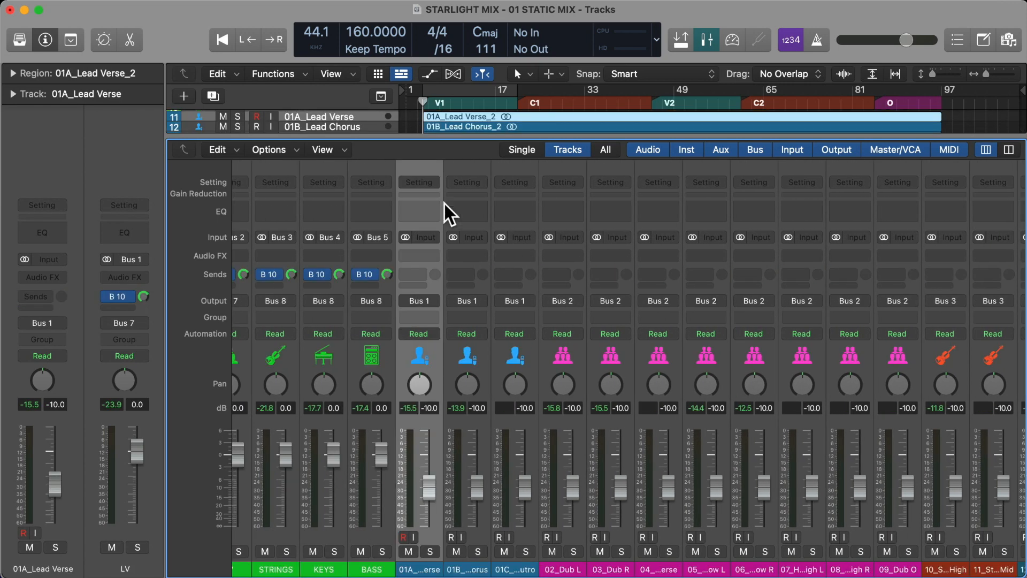
# - Open the audio device preferences and set the I/O buffer size to 1024 samples
pyautogui.click(70, 8)
pyautogui.moveTo(81, 55)
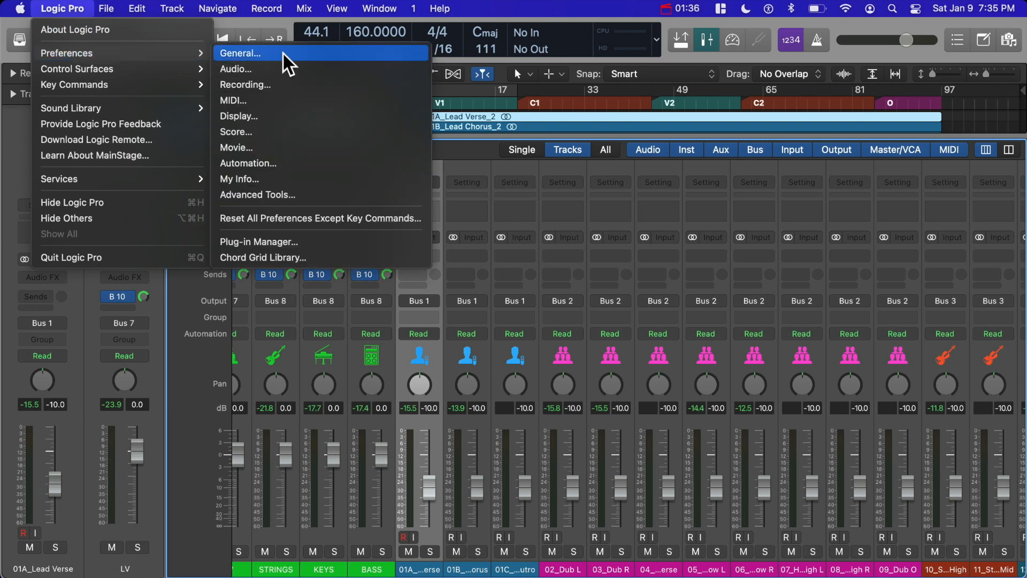
pyautogui.click(282, 70)
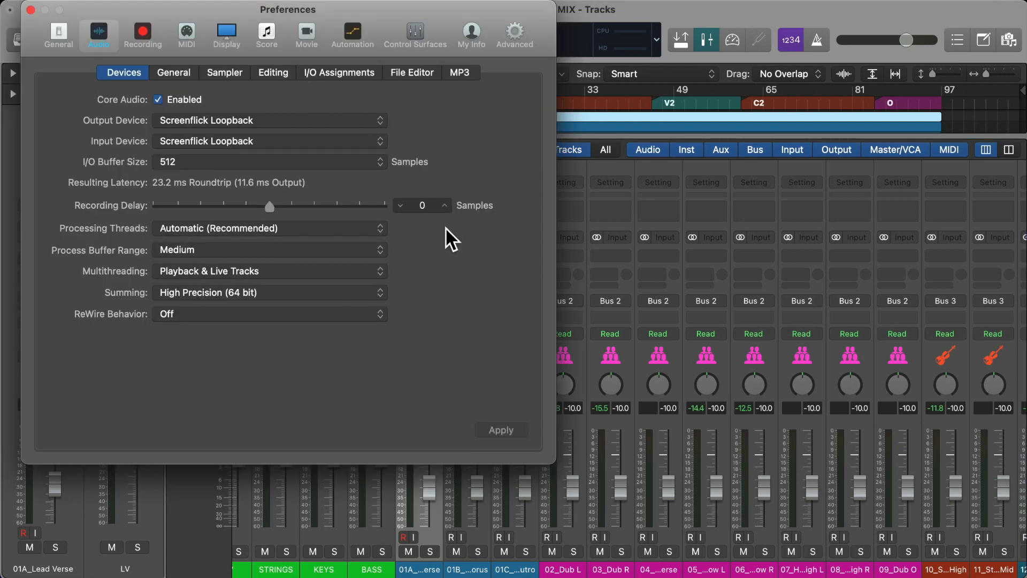
pyautogui.click(223, 161)
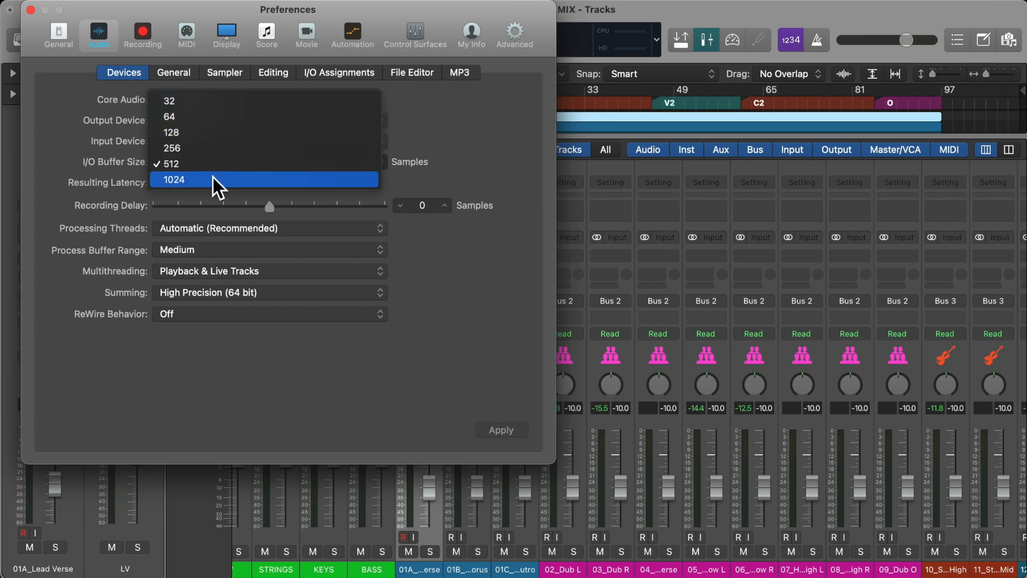
pyautogui.click(219, 182)
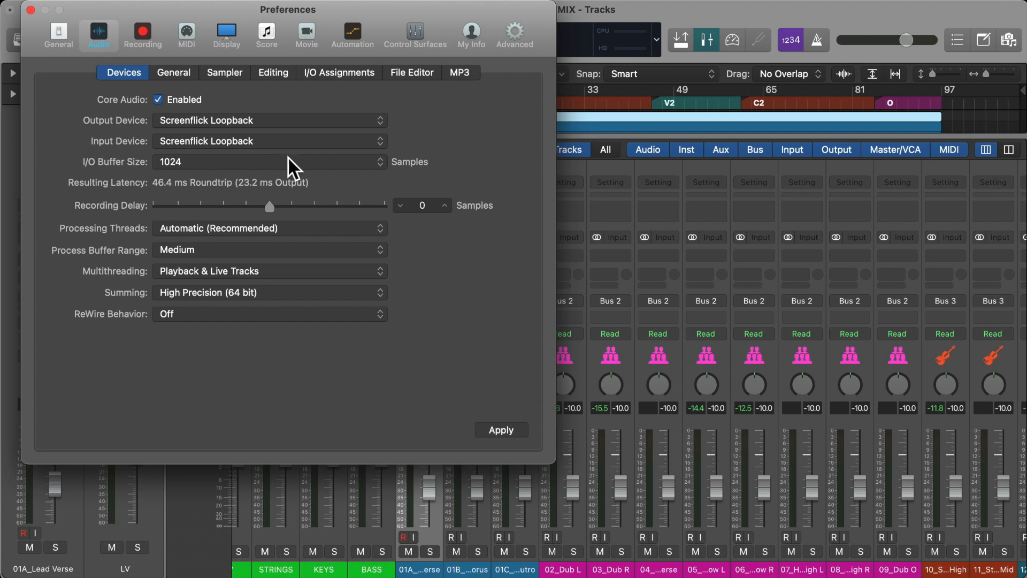
# - Inspect the processing threads options and keep Automatic (Recommended)
pyautogui.moveTo(247, 187)
pyautogui.click(228, 228)
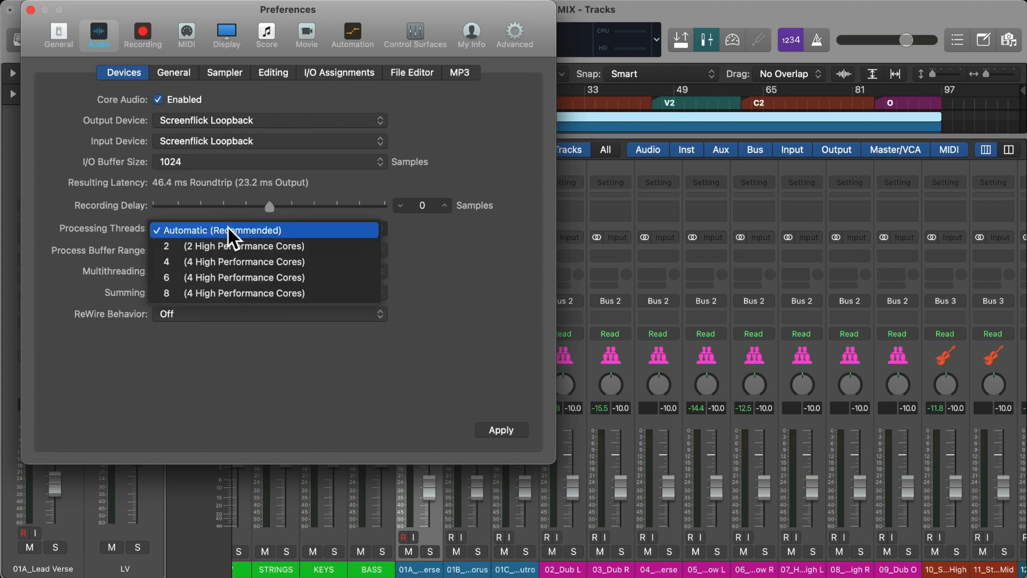
pyautogui.click(274, 231)
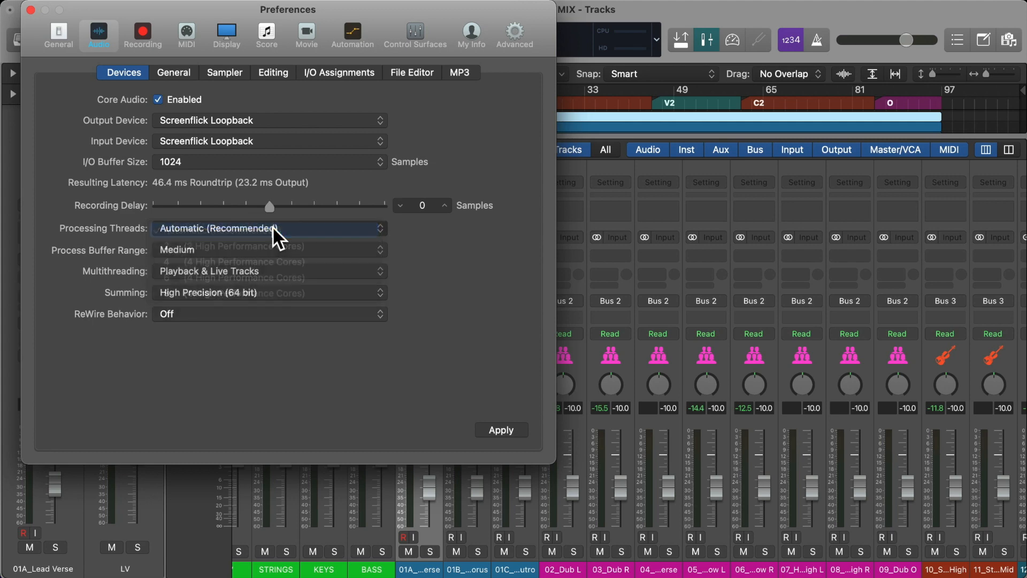
# - Move the preferences window clear of the CPU display, view the Performance Meter, and close it again
pyautogui.moveTo(446, 21); pyautogui.dragTo(678, 110)
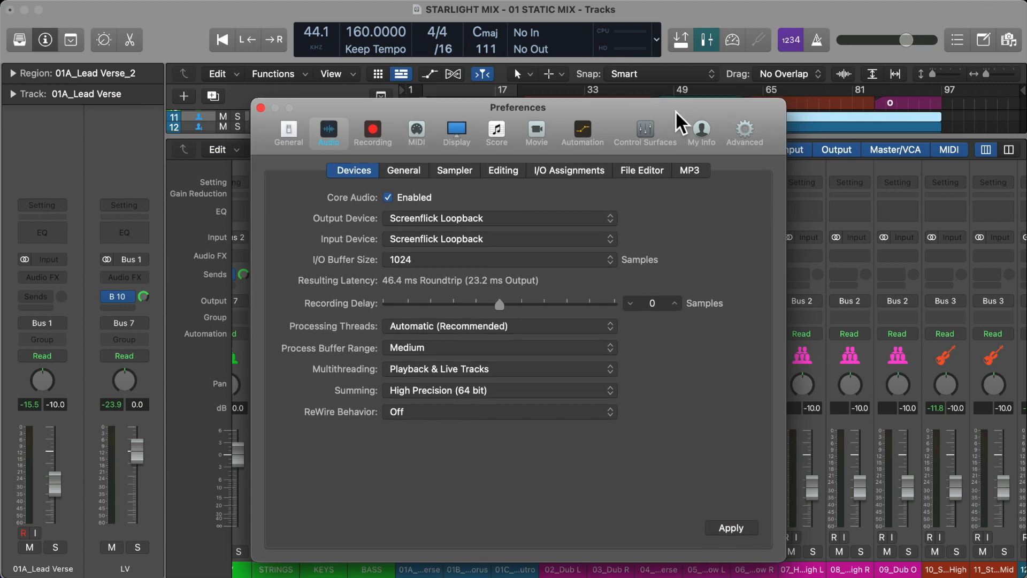
pyautogui.click(644, 40)
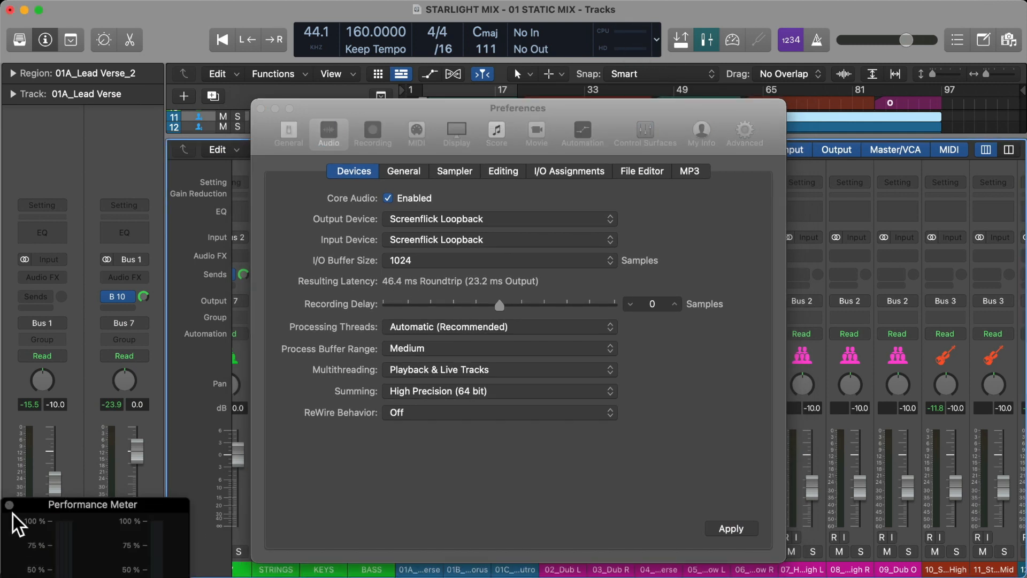
pyautogui.moveTo(31, 510); pyautogui.dragTo(78, 400)
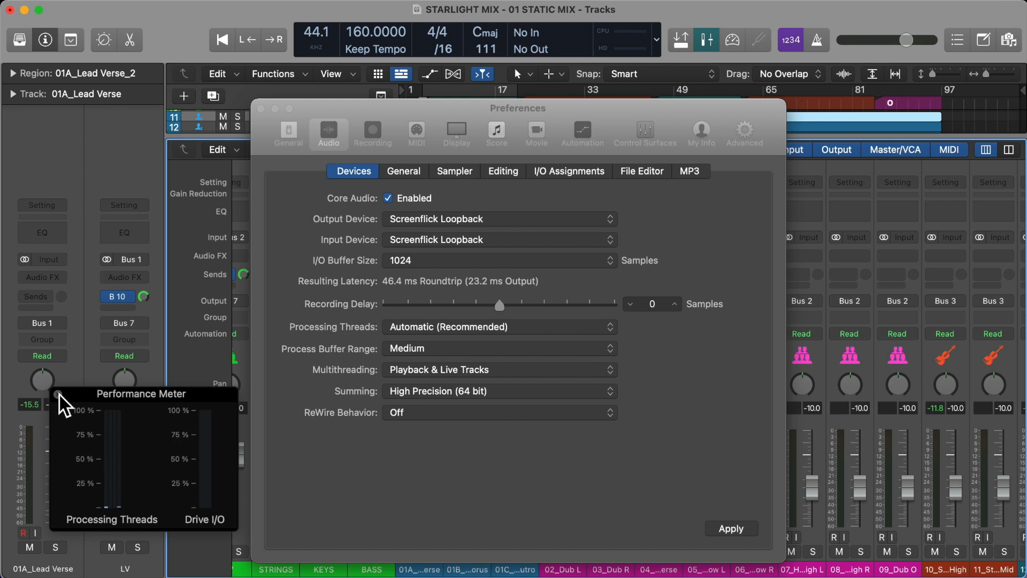
pyautogui.click(58, 394)
pyautogui.click(618, 117)
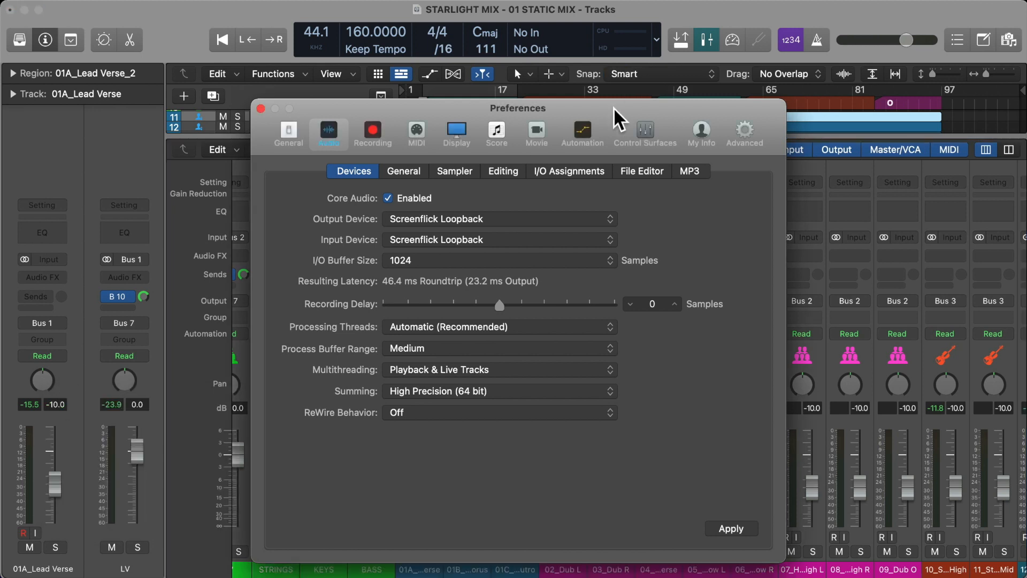
# - Compare the available I/O buffer sizes and processing thread counts, keeping 1024 and Automatic (Recommended)
pyautogui.click(479, 263)
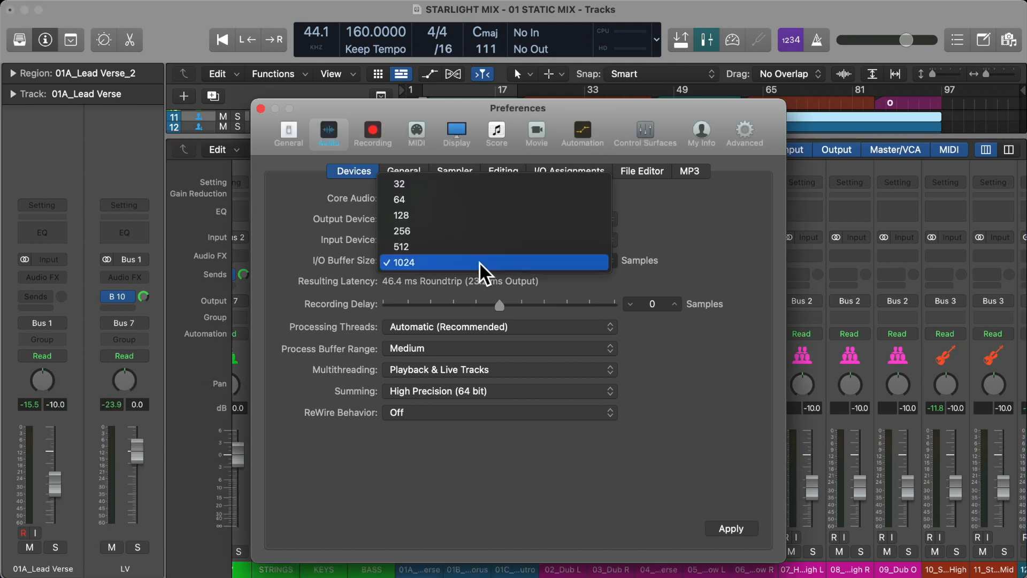
pyautogui.click(479, 262)
pyautogui.click(514, 327)
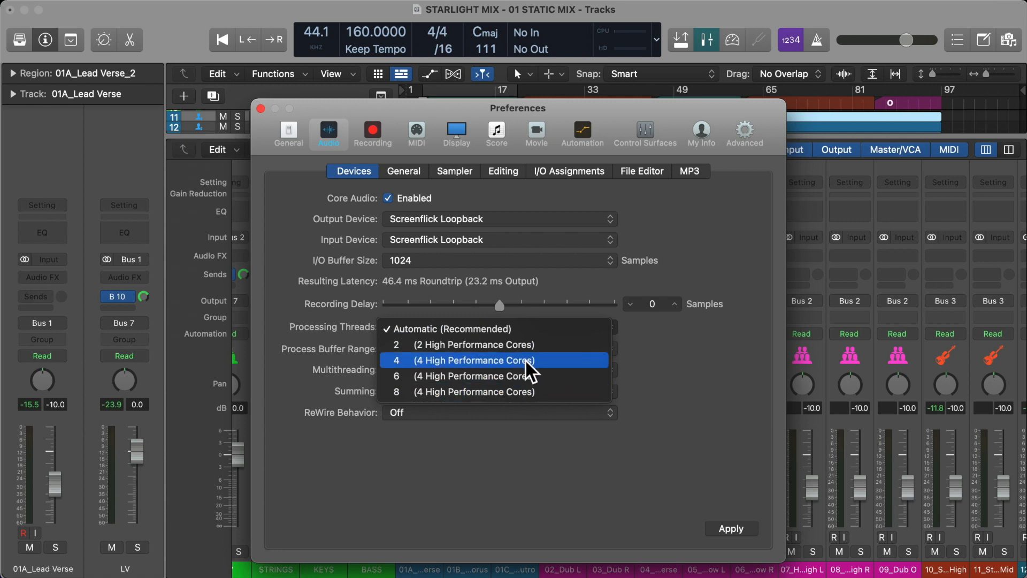
pyautogui.click(556, 329)
# - Set the process buffer range to Large and multithreading to Playback Tracks in the audio device preferences
pyautogui.moveTo(695, 120); pyautogui.dragTo(517, 116)
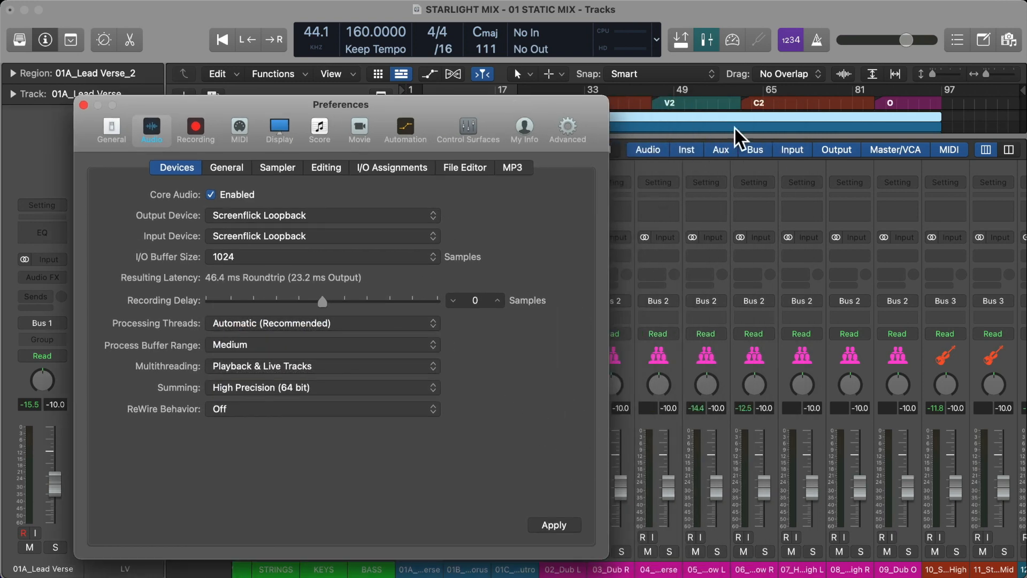
pyautogui.hotkey('ctrl', 'Right')
pyautogui.hotkey('ctrl', 'Left')
pyautogui.click(281, 345)
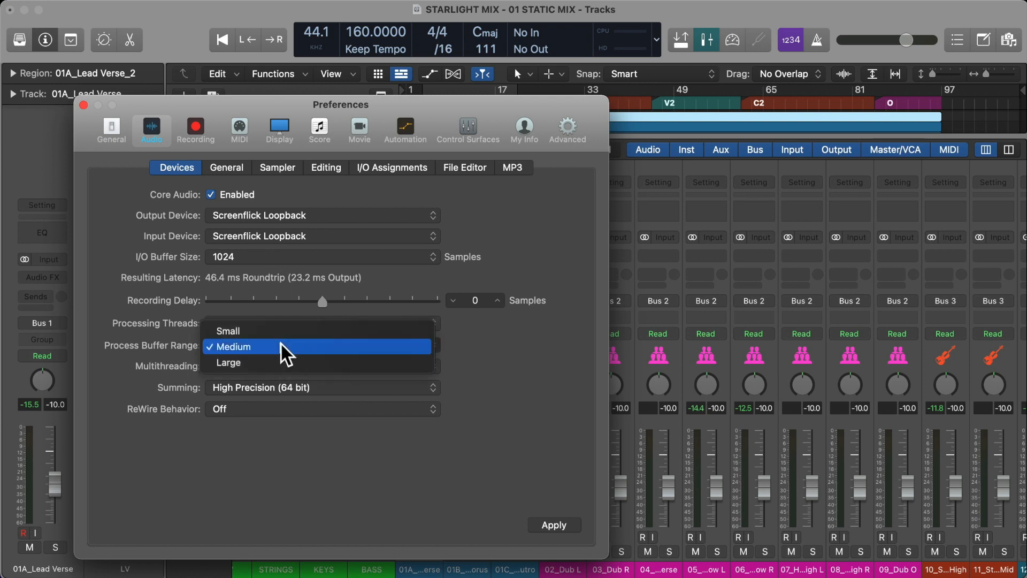
pyautogui.click(282, 362)
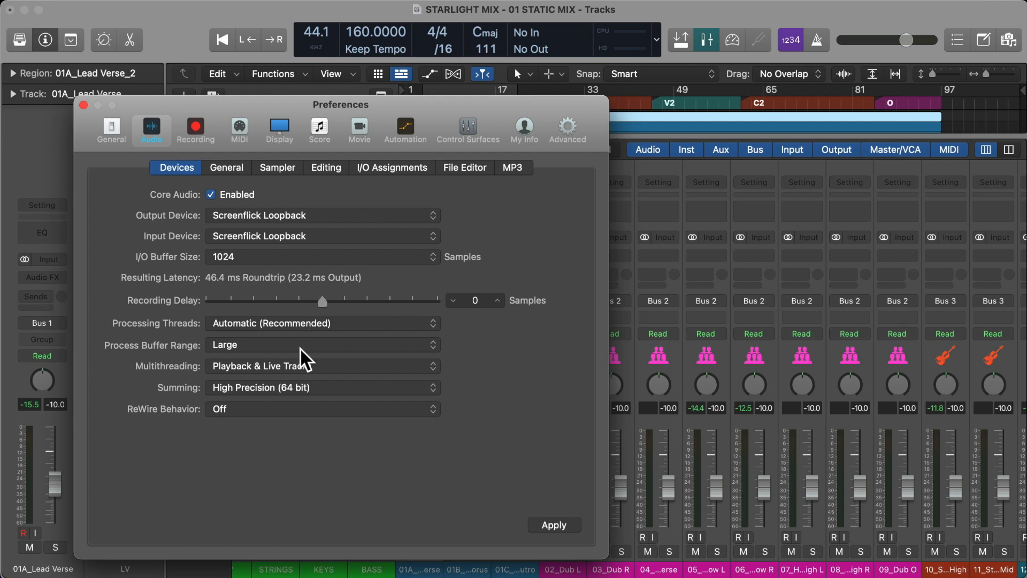
pyautogui.click(301, 364)
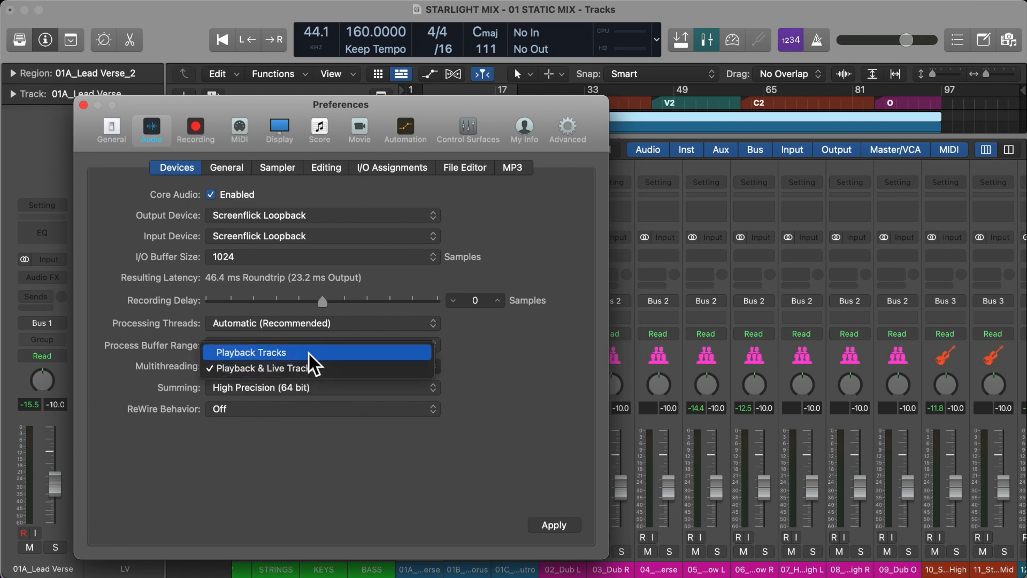
pyautogui.click(303, 353)
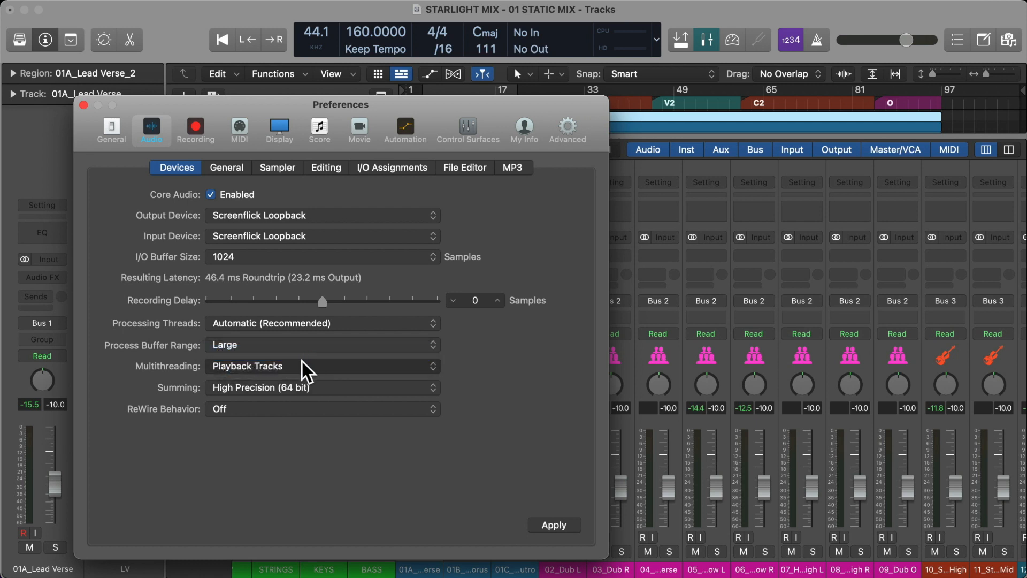
# - Recheck the I/O buffer size and multithreading, keeping 1024 and Playback Tracks, apply the device settings, and close the preferences
pyautogui.click(320, 367)
pyautogui.click(327, 365)
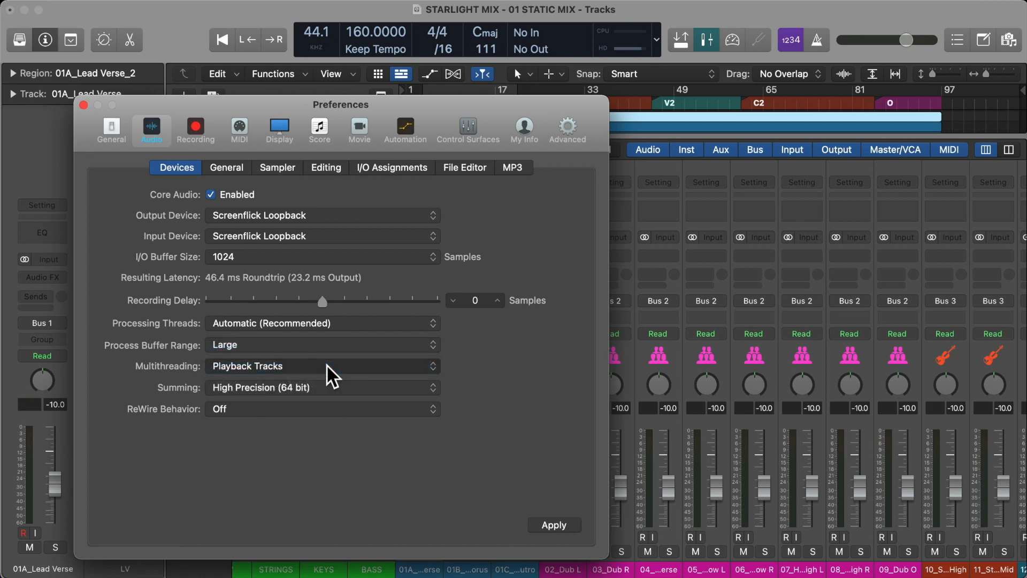
pyautogui.click(268, 258)
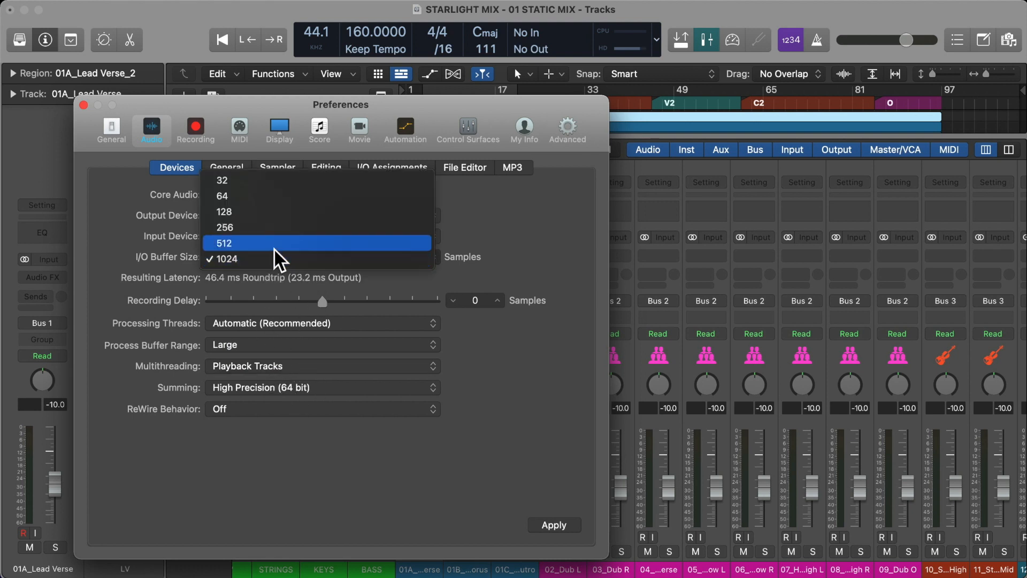
pyautogui.click(274, 295)
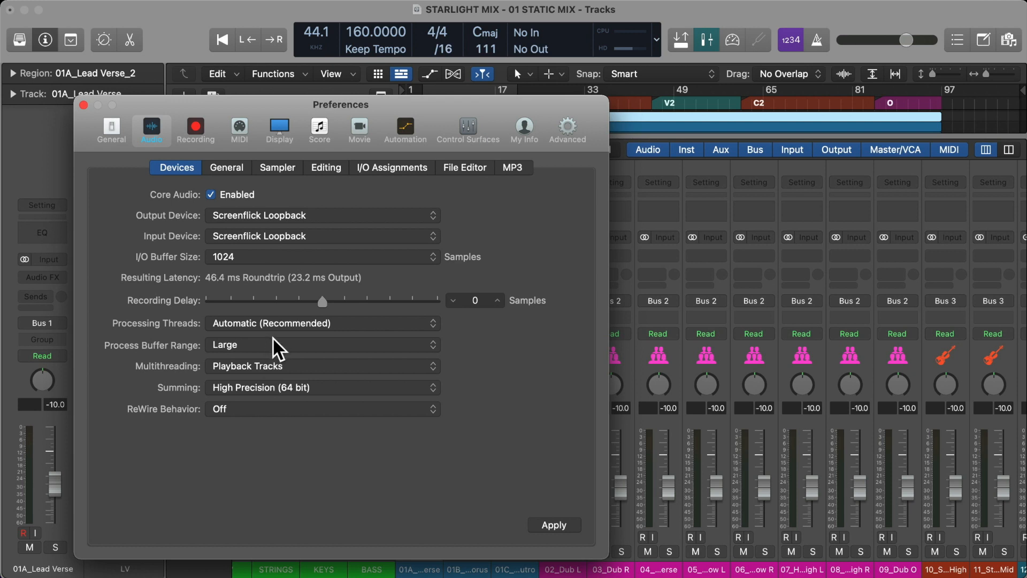
pyautogui.click(272, 367)
pyautogui.click(524, 354)
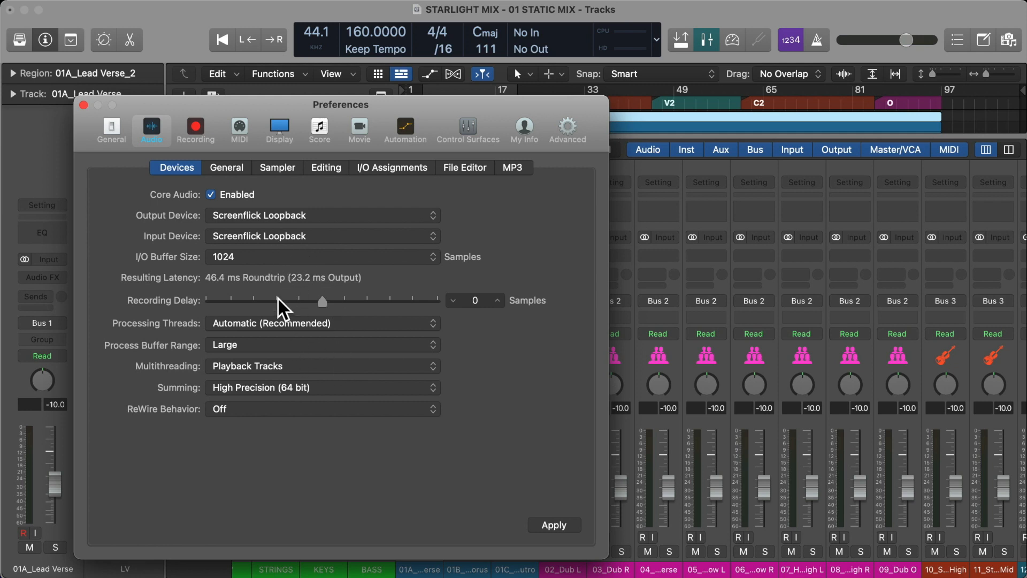
pyautogui.click(547, 528)
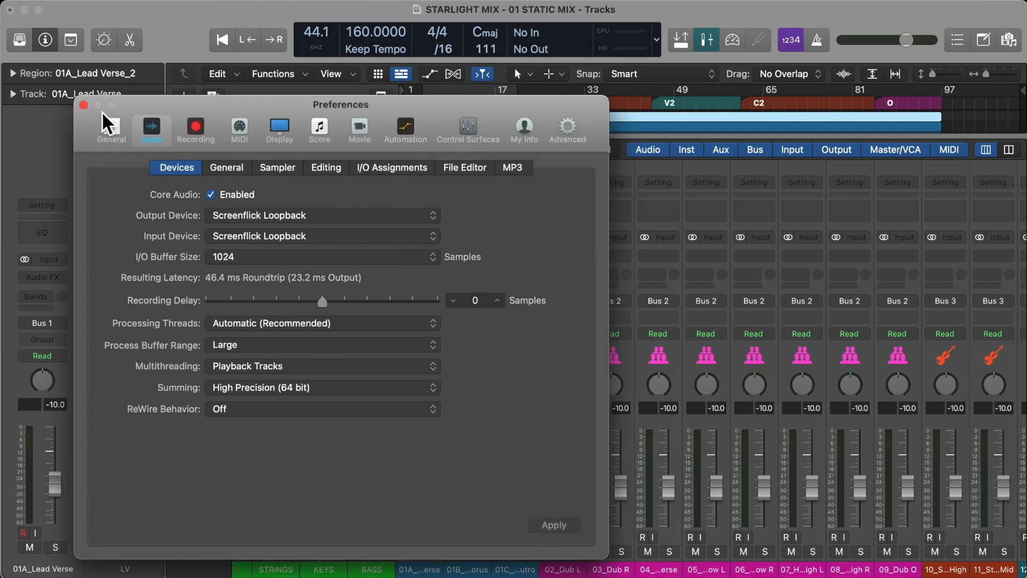
pyautogui.click(84, 104)
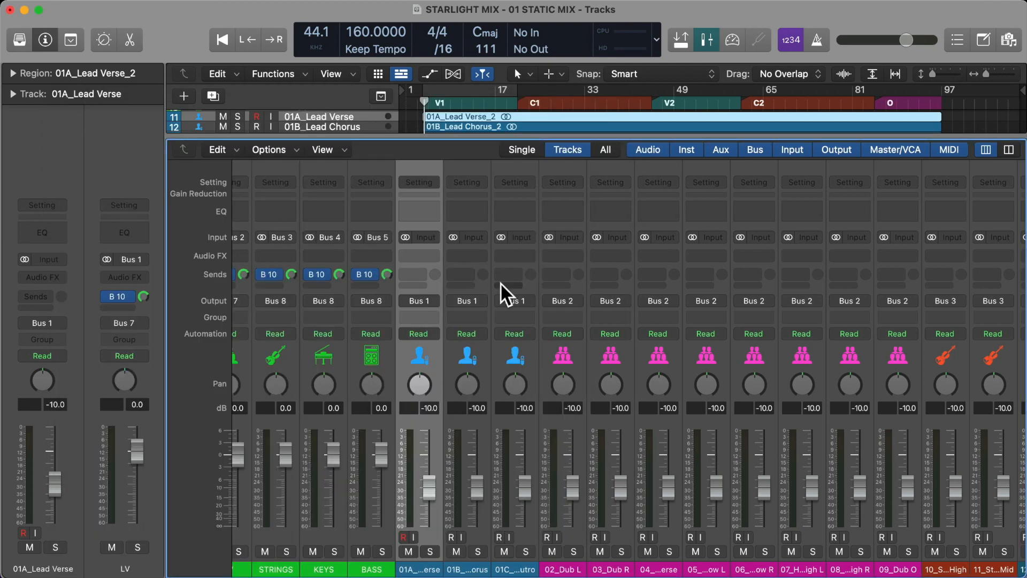
# - Insert the Gain plug-in on the Stereo Out channel and turn its Mono option on
pyautogui.hscroll(15, 696, 244)
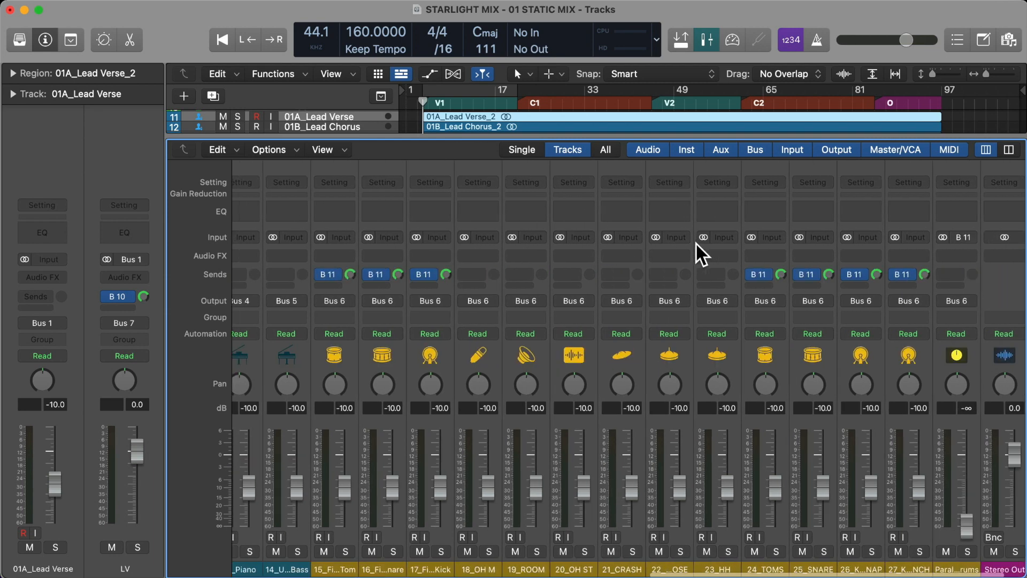
pyautogui.click(946, 260)
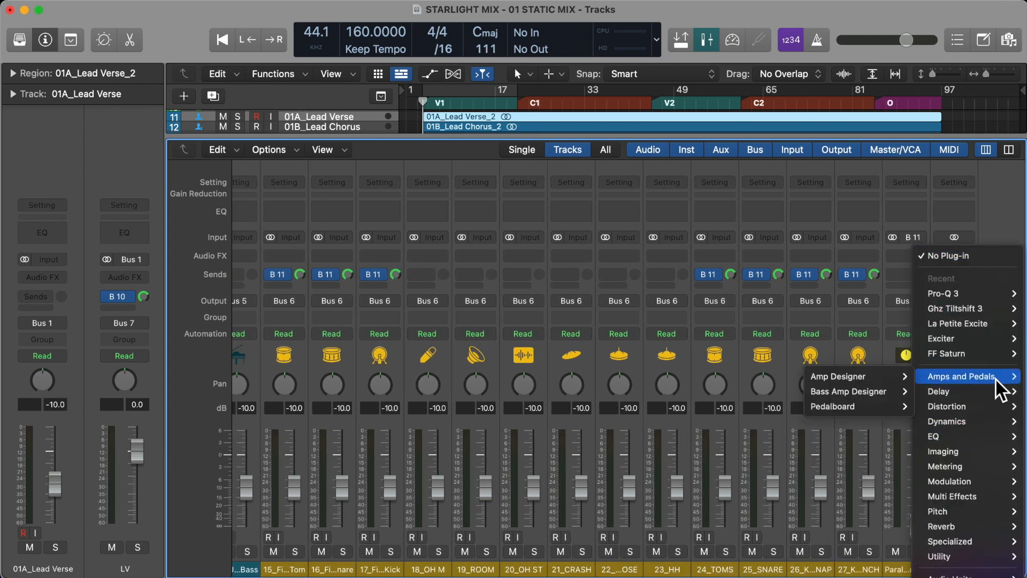
pyautogui.moveTo(961, 483)
pyautogui.click(958, 261)
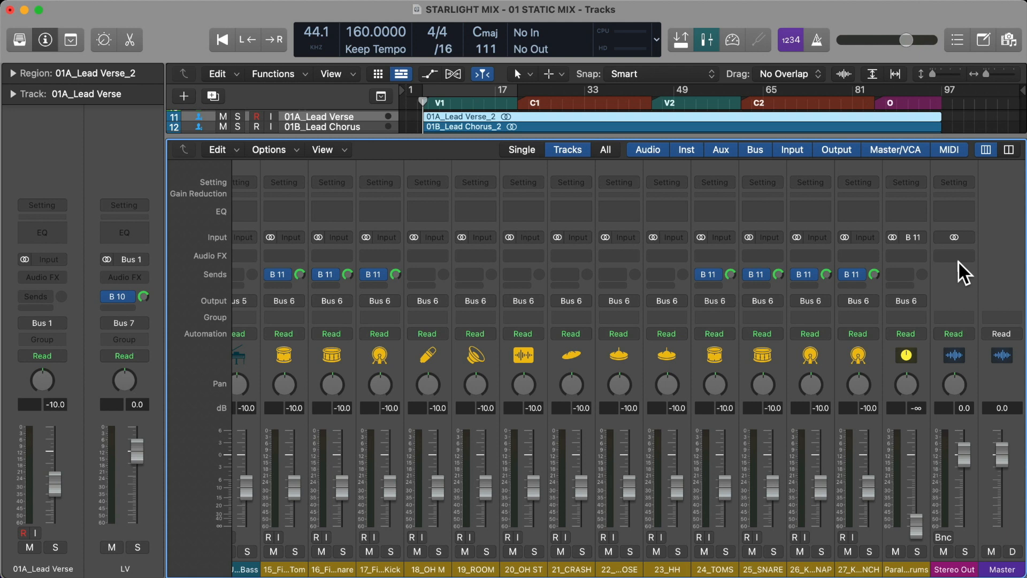
pyautogui.click(957, 257)
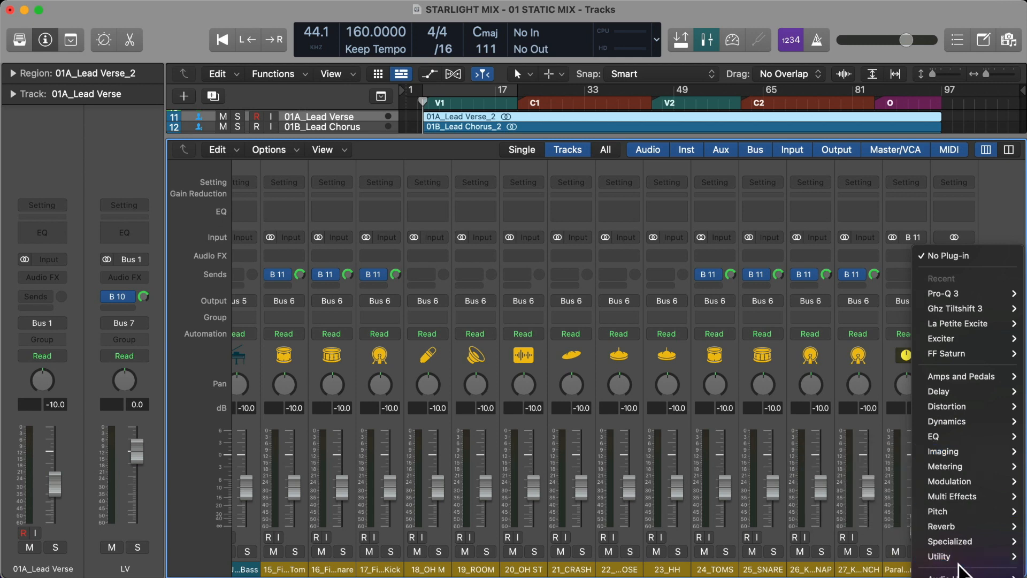
pyautogui.moveTo(965, 552)
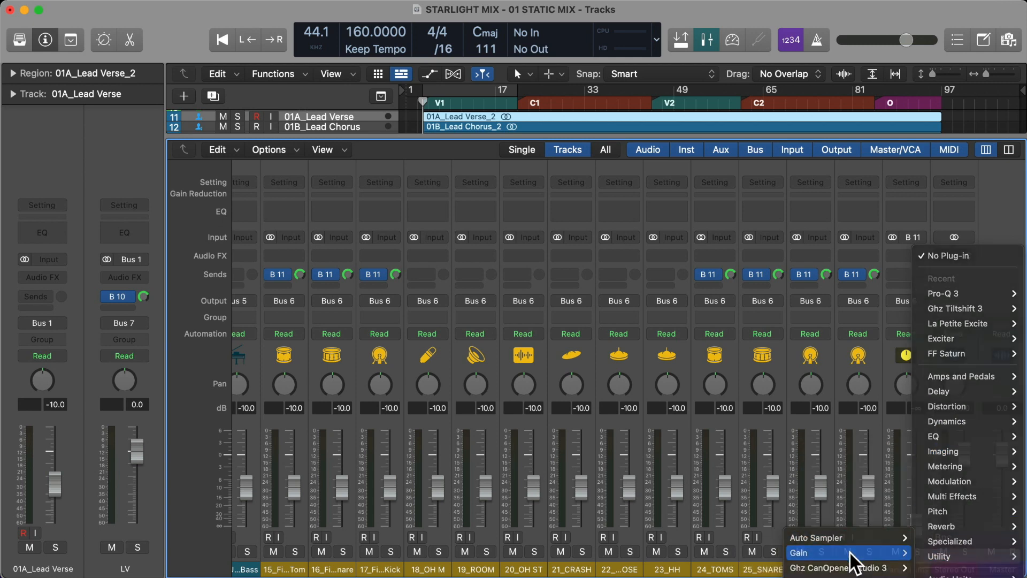
pyautogui.click(850, 553)
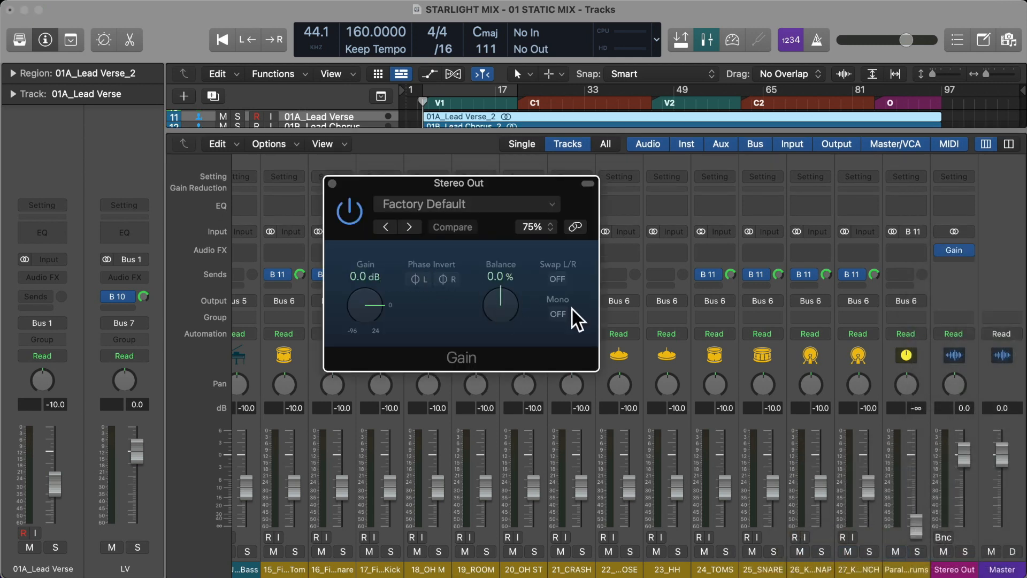
pyautogui.click(558, 314)
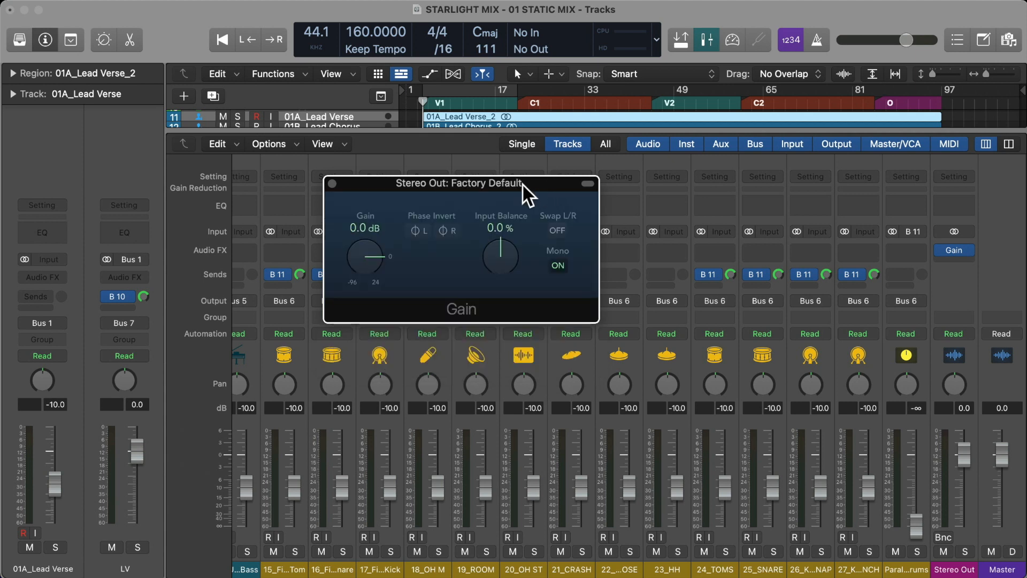
pyautogui.moveTo(522, 185); pyautogui.dragTo(897, 53)
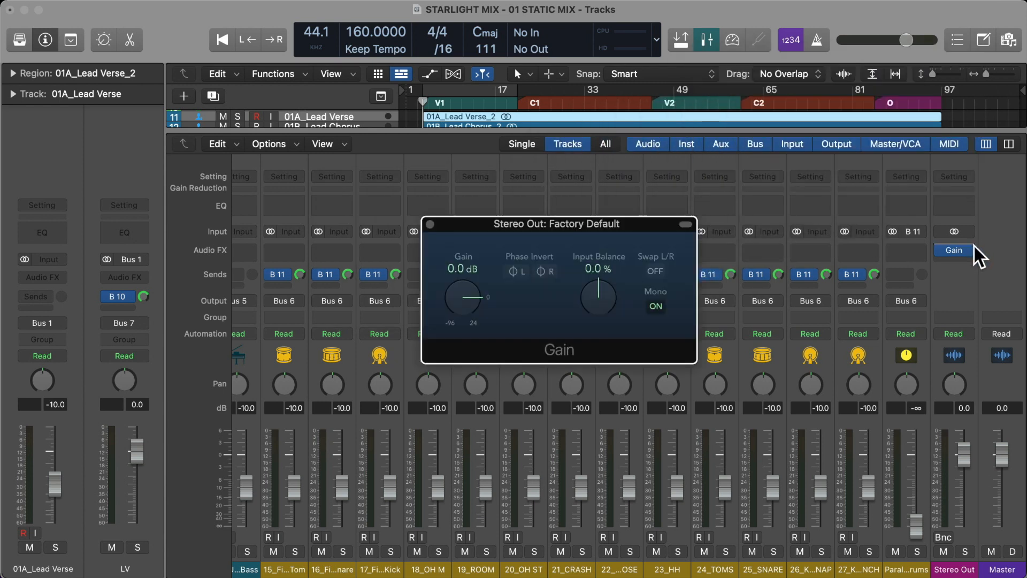
# - Replace Gain on the Stereo Out channel with the stereo Ghz CanOpener Studio 3 plug-in, enable its Mono option, and close it
pyautogui.click(970, 249)
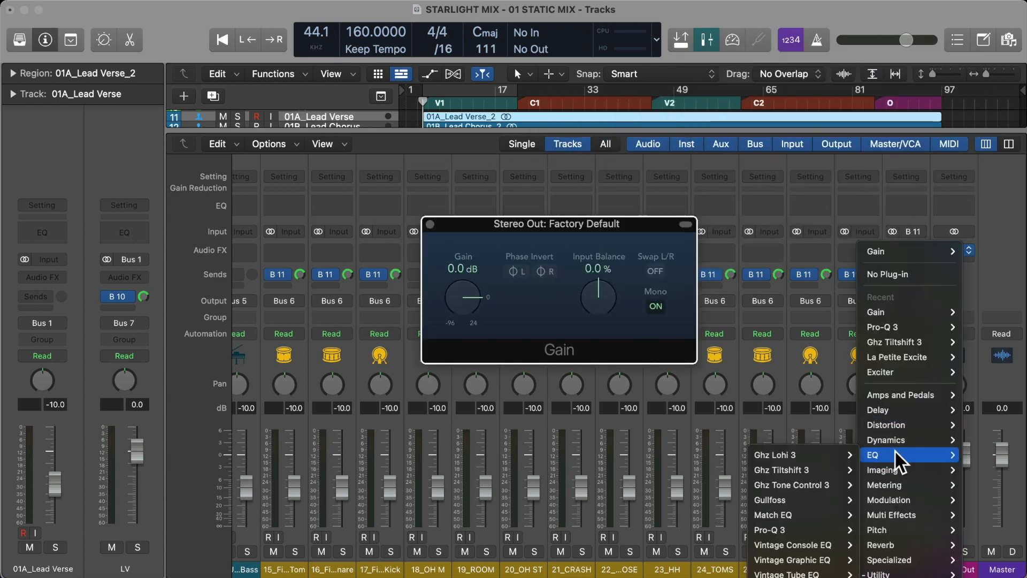
pyautogui.moveTo(890, 470)
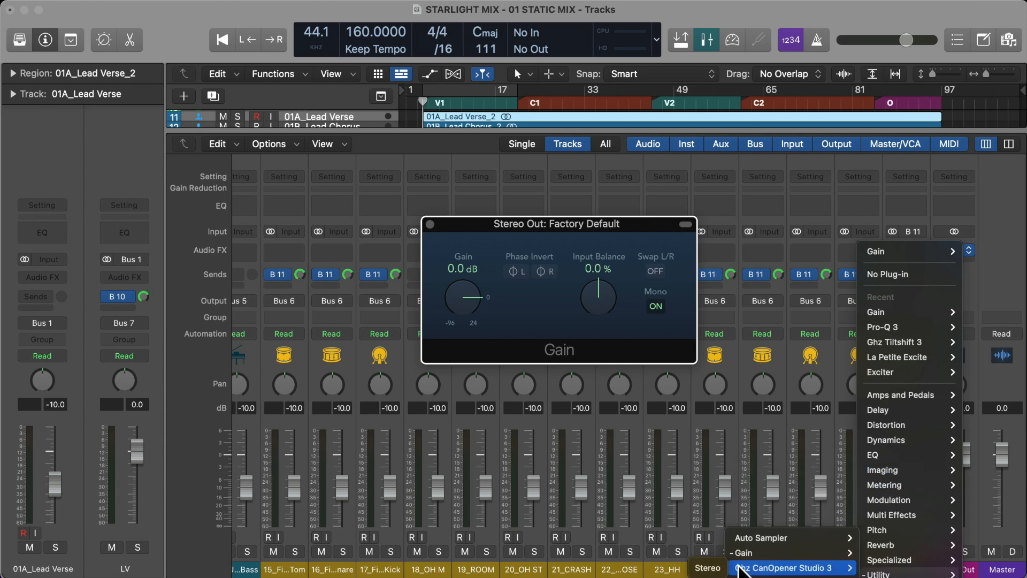
pyautogui.click(722, 571)
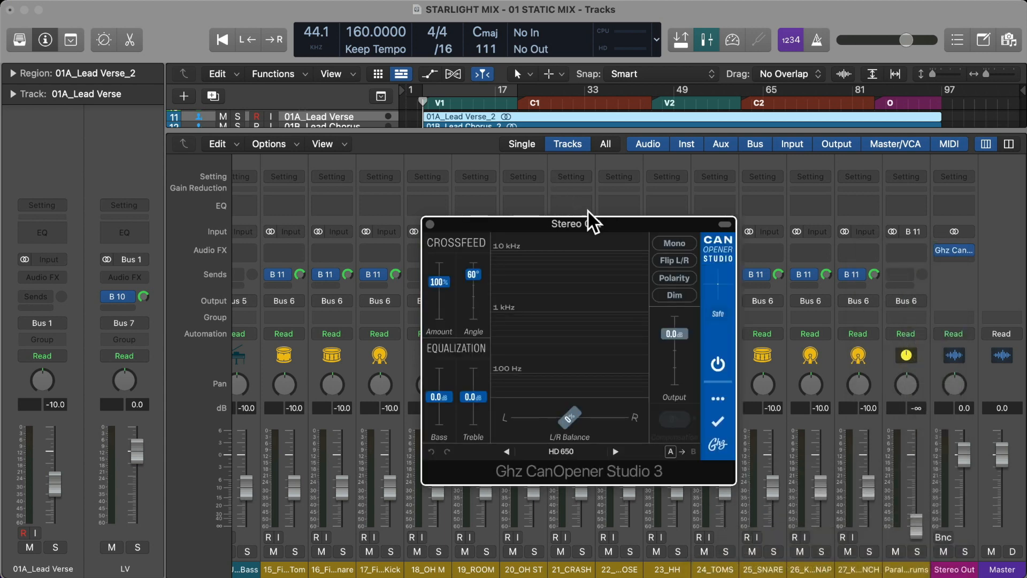
pyautogui.moveTo(611, 224); pyautogui.dragTo(529, 159)
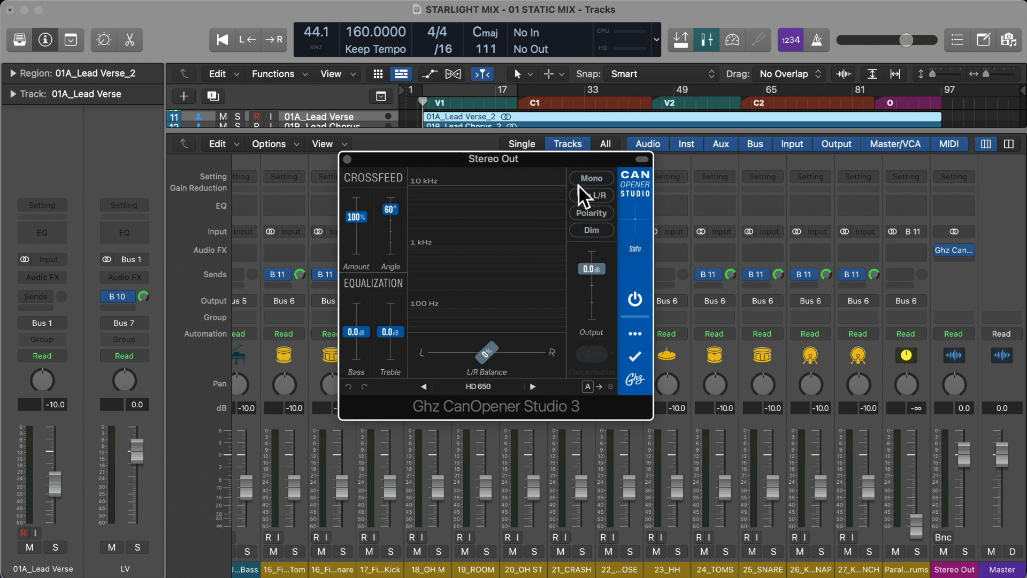
pyautogui.click(600, 179)
pyautogui.click(347, 160)
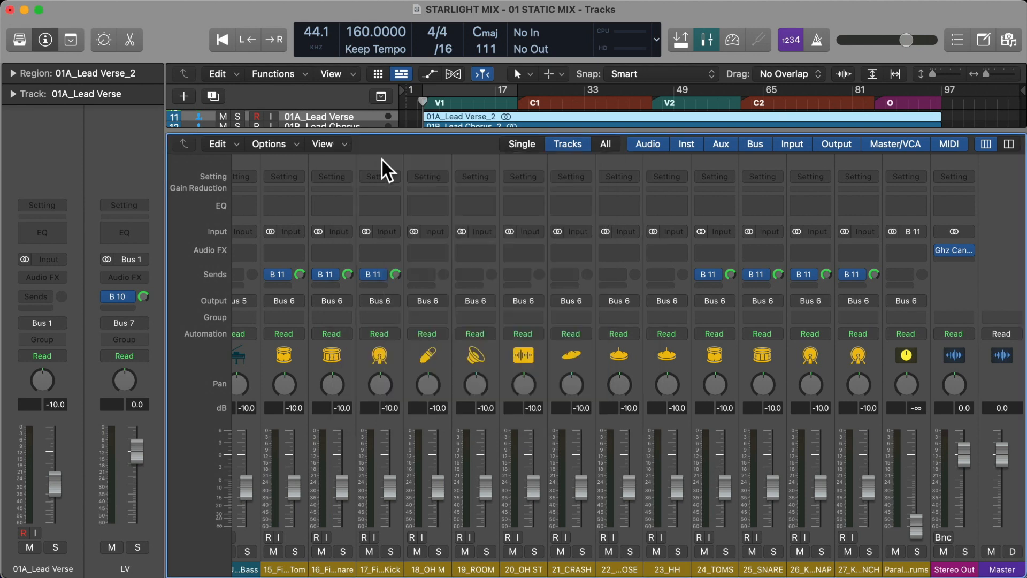
# - Reopen CanOpener Studio 3 on Stereo Out, examine its extended crossfeed, dim and HQ settings, and close it
pyautogui.click(954, 247)
pyautogui.click(635, 333)
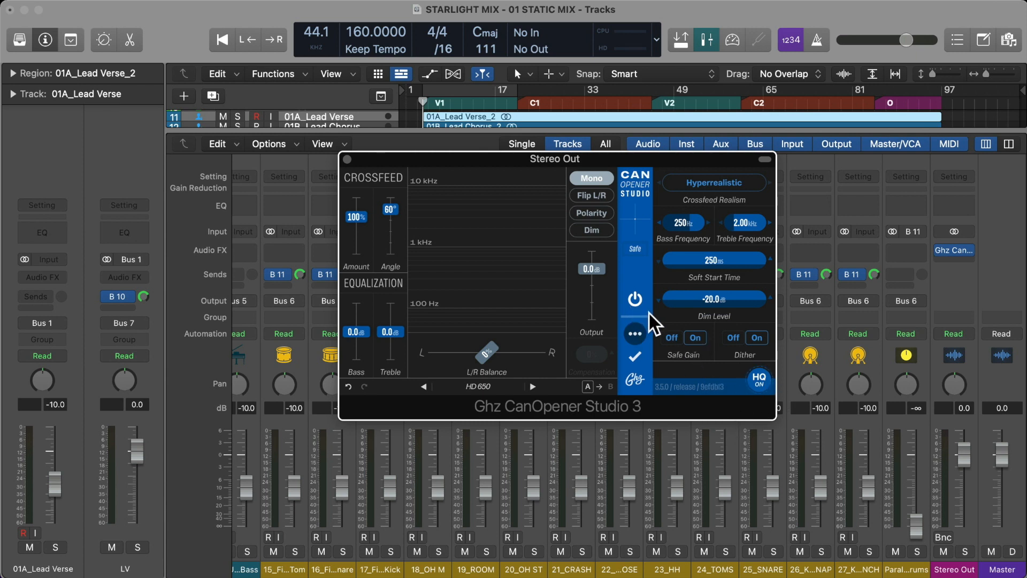
pyautogui.click(640, 333)
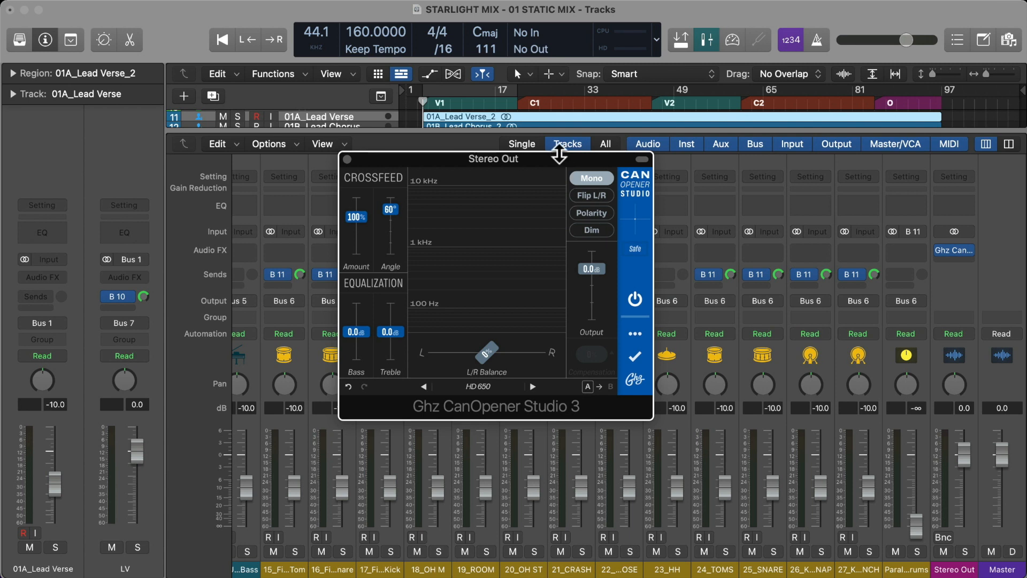
pyautogui.moveTo(560, 157); pyautogui.dragTo(652, 146)
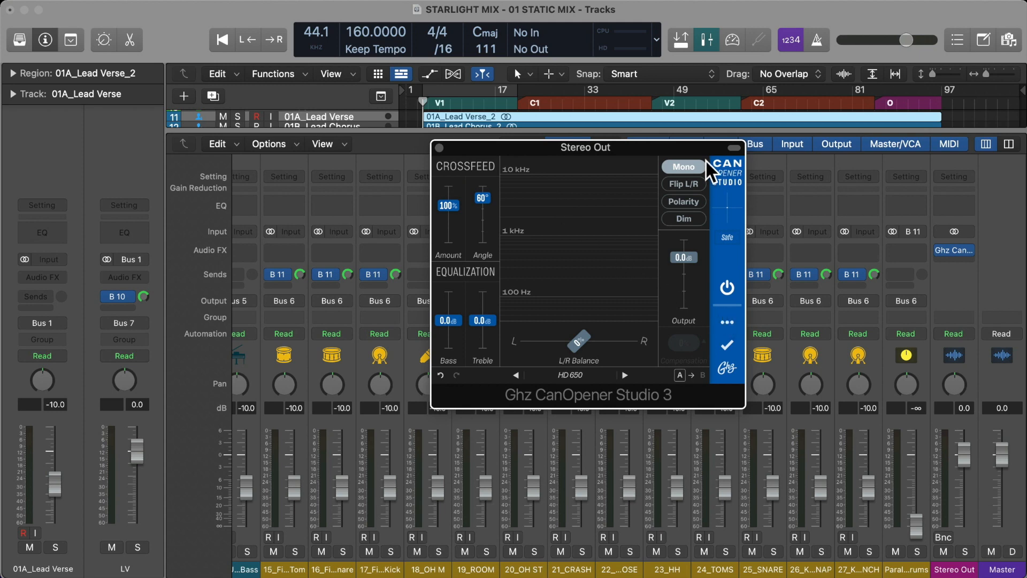
pyautogui.moveTo(711, 145); pyautogui.dragTo(569, 135)
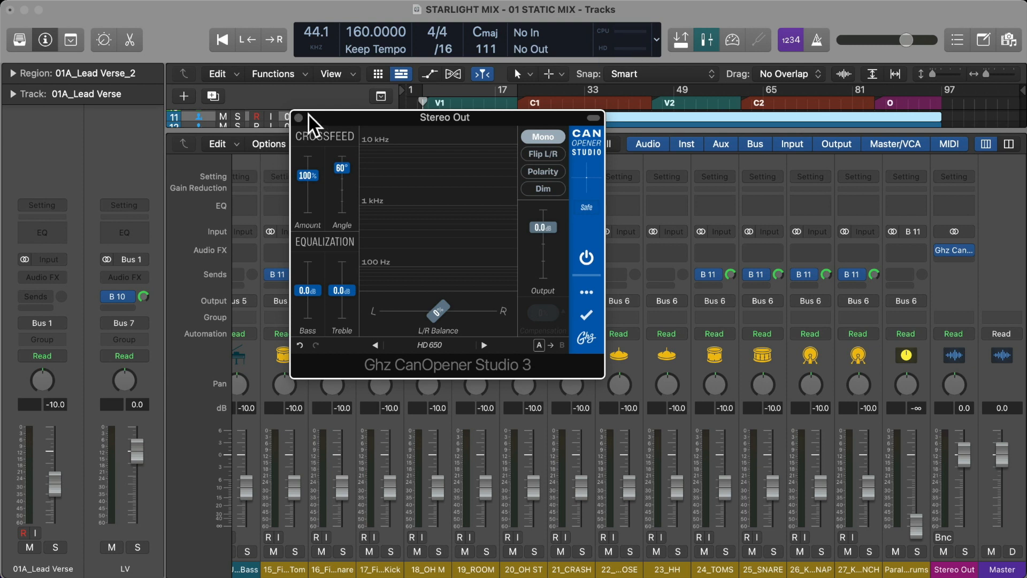
pyautogui.click(583, 283)
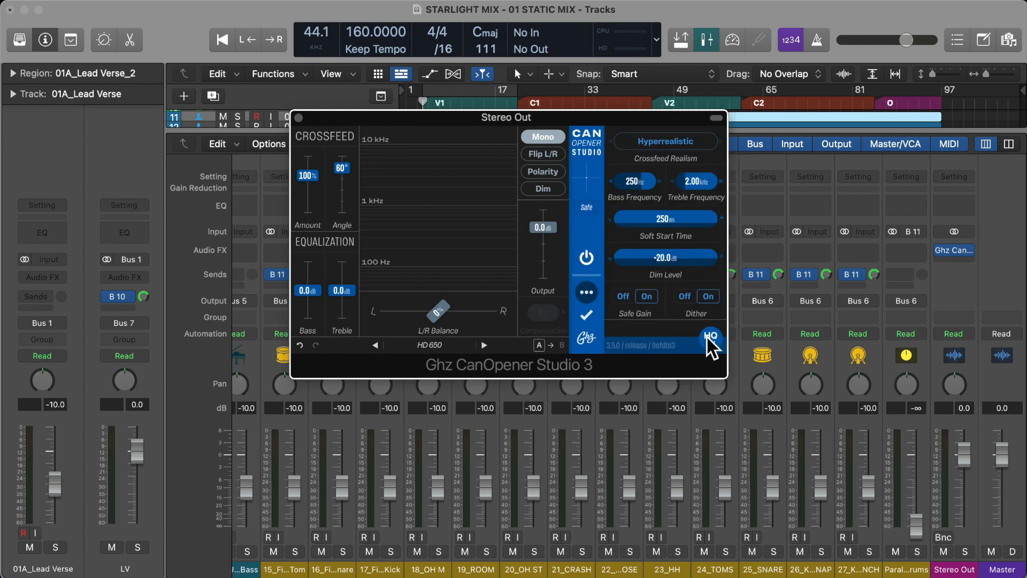
pyautogui.click(582, 290)
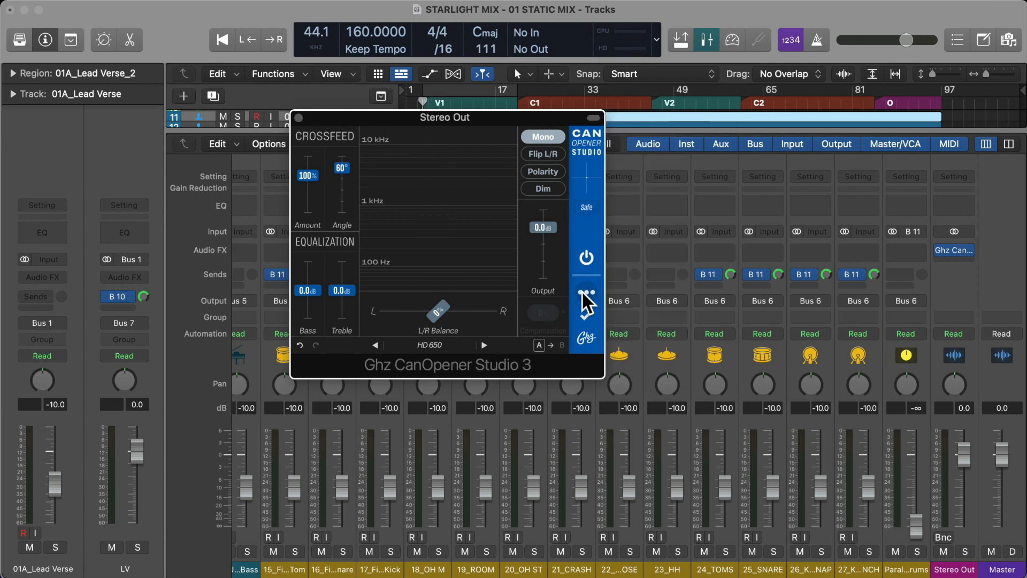
pyautogui.click(299, 117)
# - Look over the mixer channels and review the audio device preferences again before closing them
pyautogui.hscroll(-10, 698, 323)
pyautogui.hscroll(-10, 698, 324)
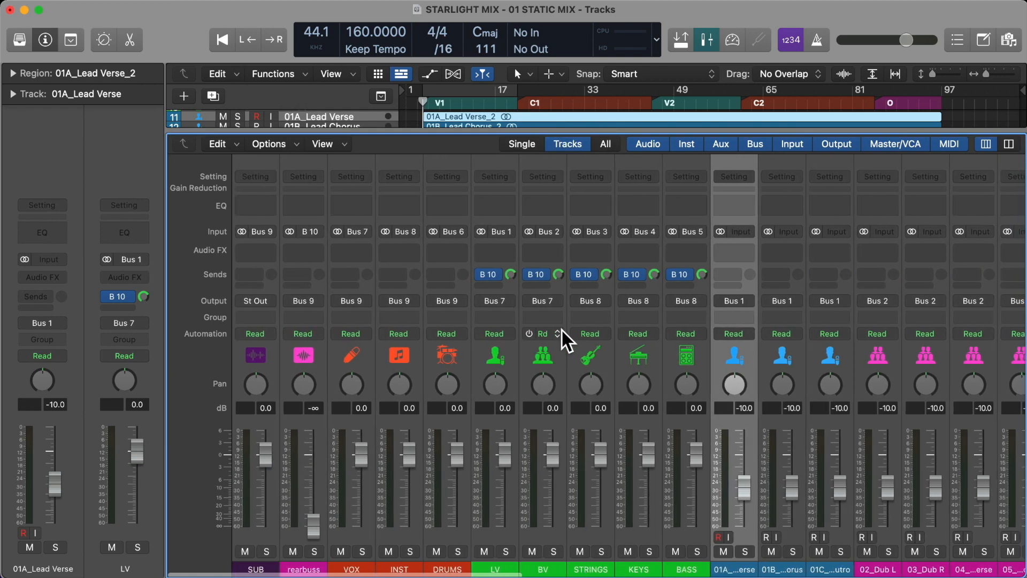
pyautogui.hscroll(10, 692, 330)
pyautogui.press('super+comma')
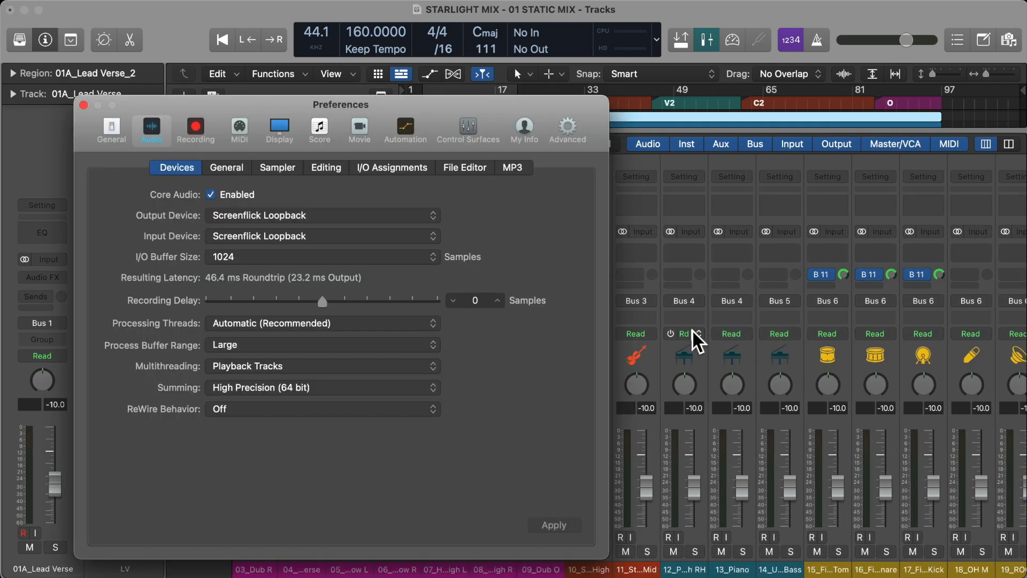
pyautogui.click(85, 106)
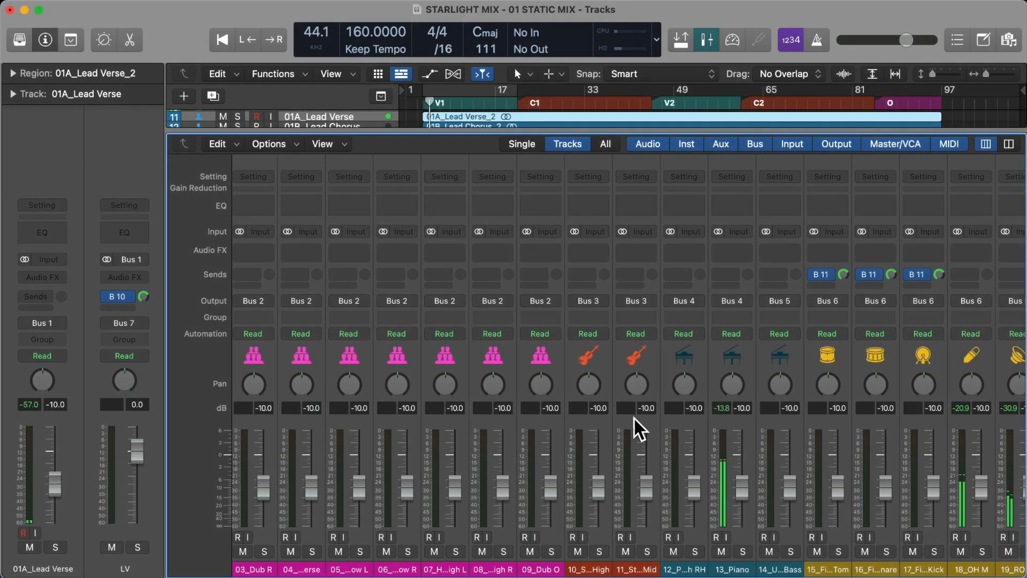
# - Set the 13_Piano channel's fader level to -5 dB
pyautogui.hscroll(3, 634, 418)
pyautogui.hscroll(-3, 633, 417)
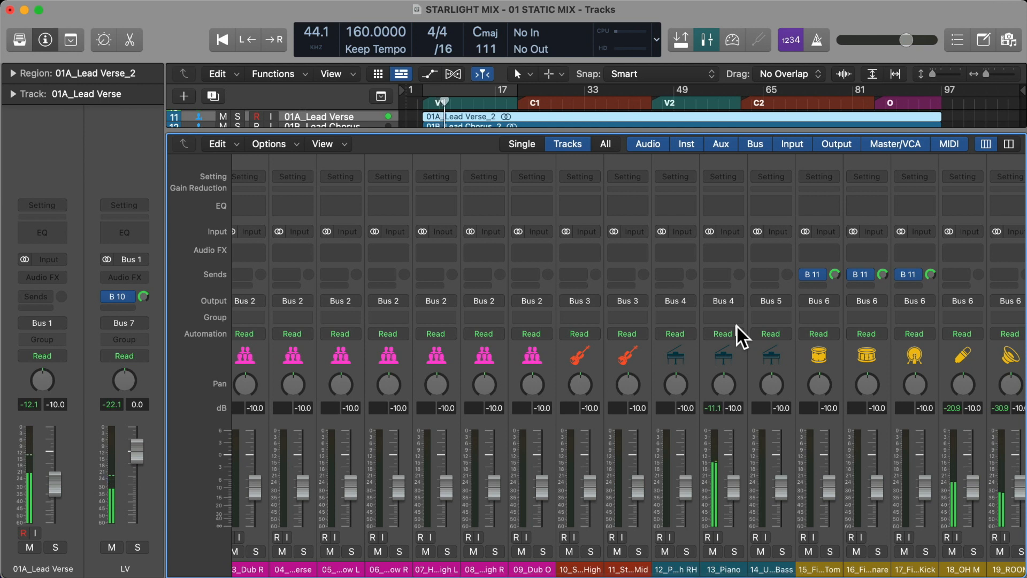
pyautogui.doubleClick(735, 408)
pyautogui.write('-5')
pyautogui.press('Return')
# - Try the 01A_Lead Verse fader at -3 dB and settle on a level of -5 dB
pyautogui.hscroll(-10, 641, 422)
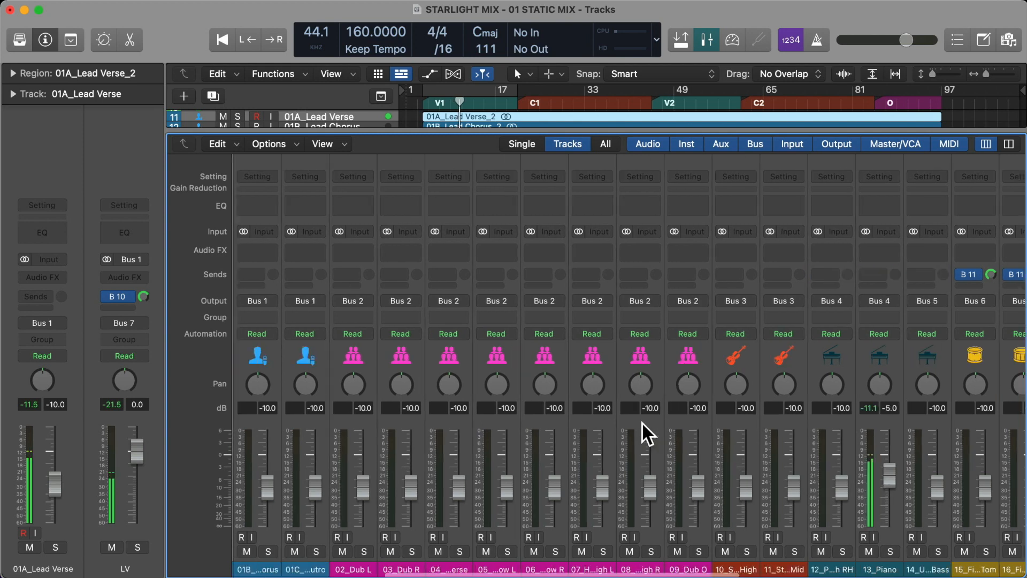
pyautogui.hscroll(6, 636, 424)
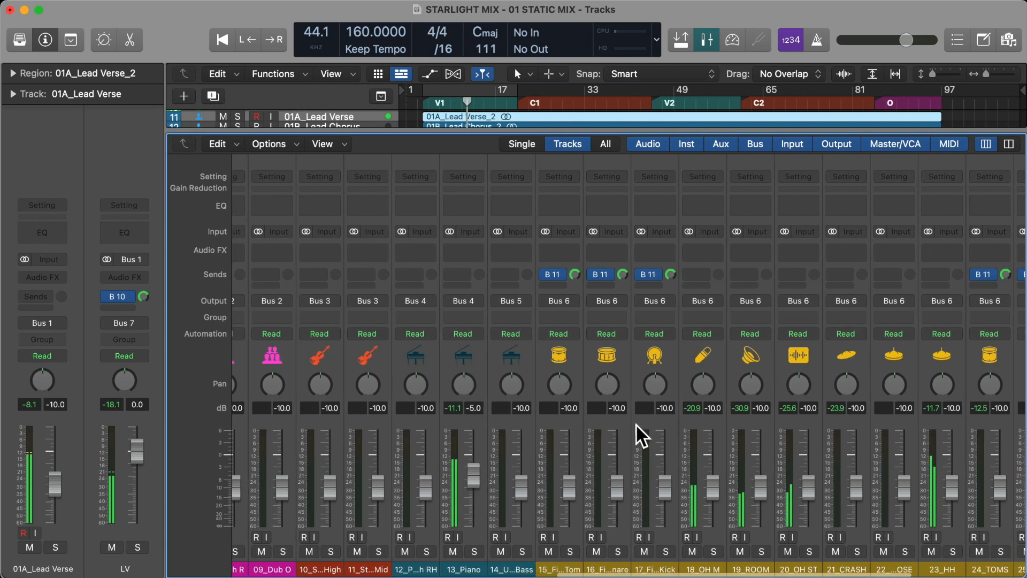
pyautogui.hscroll(-1, 635, 423)
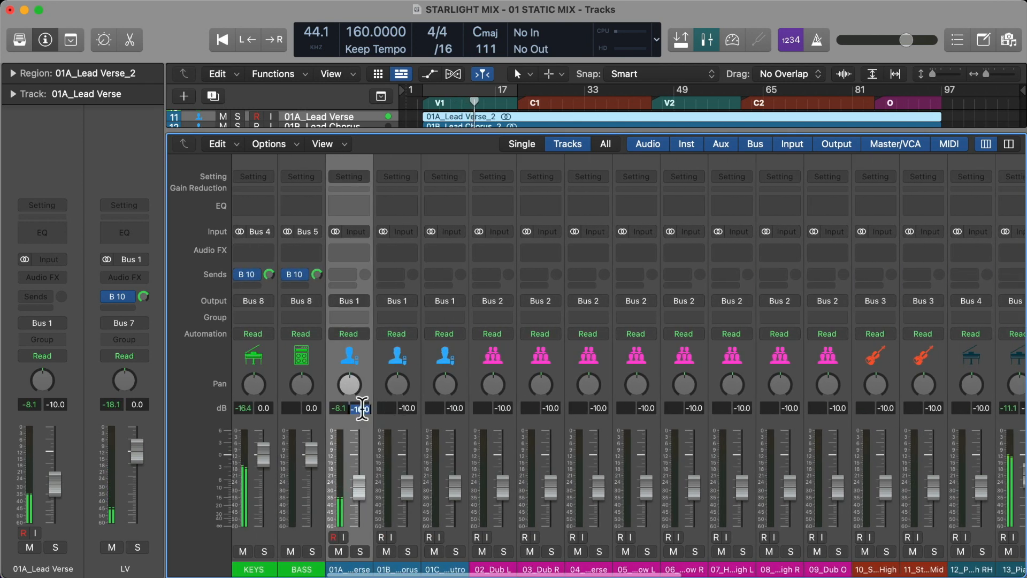
pyautogui.doubleClick(360, 407)
pyautogui.write('-3')
pyautogui.press('Return')
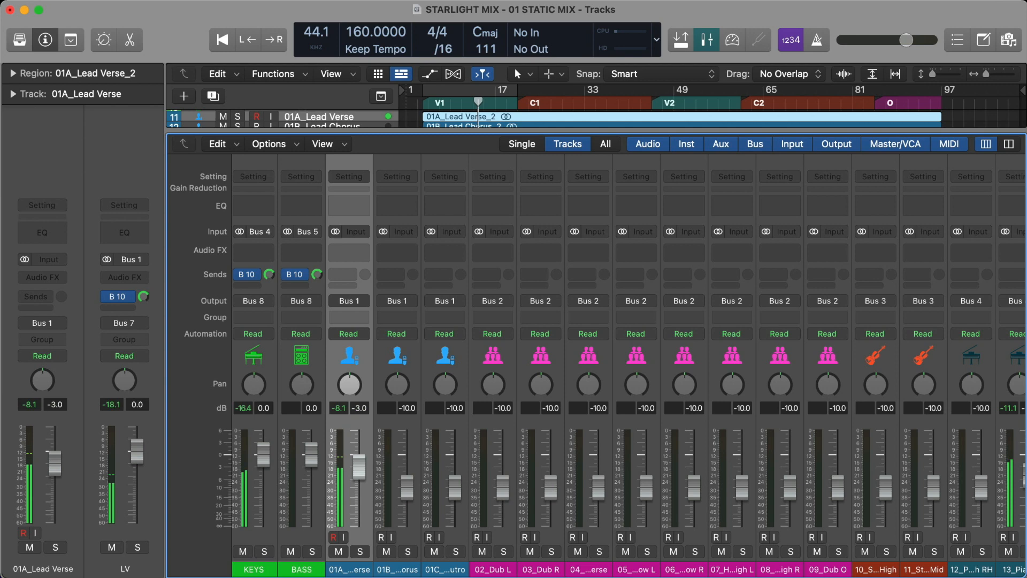
pyautogui.doubleClick(360, 407)
pyautogui.write('-5')
pyautogui.press('Return')
# - Check the meter levels of the drum tracks and the Stereo Out channel during playback
pyautogui.hscroll(14, 594, 416)
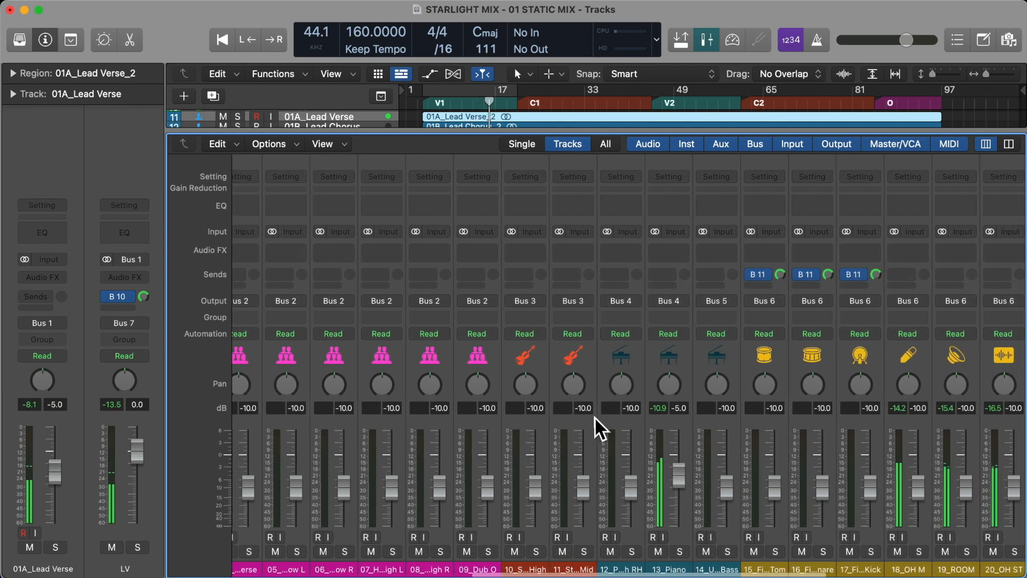
pyautogui.hscroll(3, 595, 416)
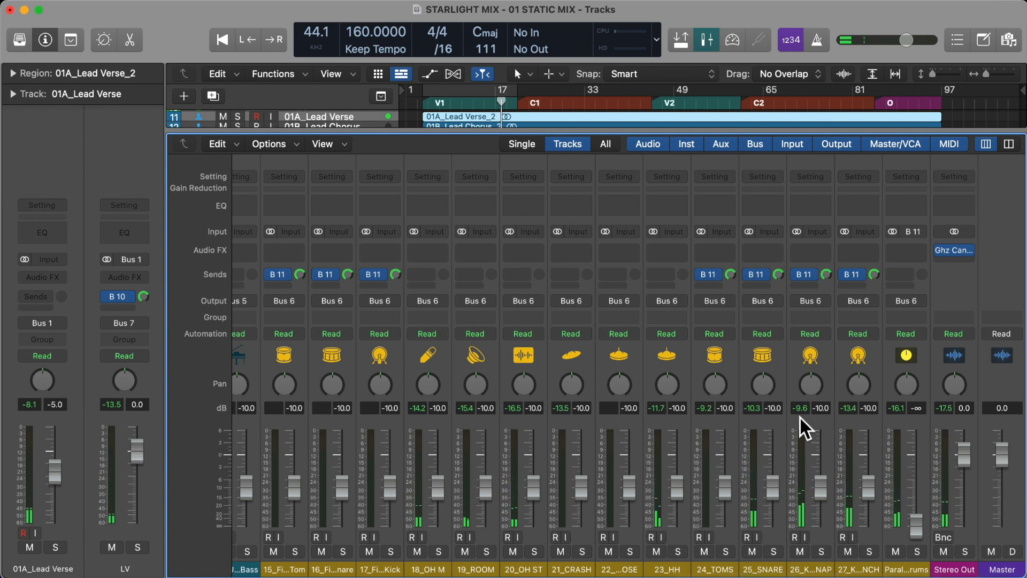
# - Try the 27_KICK PUNCH channel's fader at -6 dB
pyautogui.hscroll(-3, 651, 408)
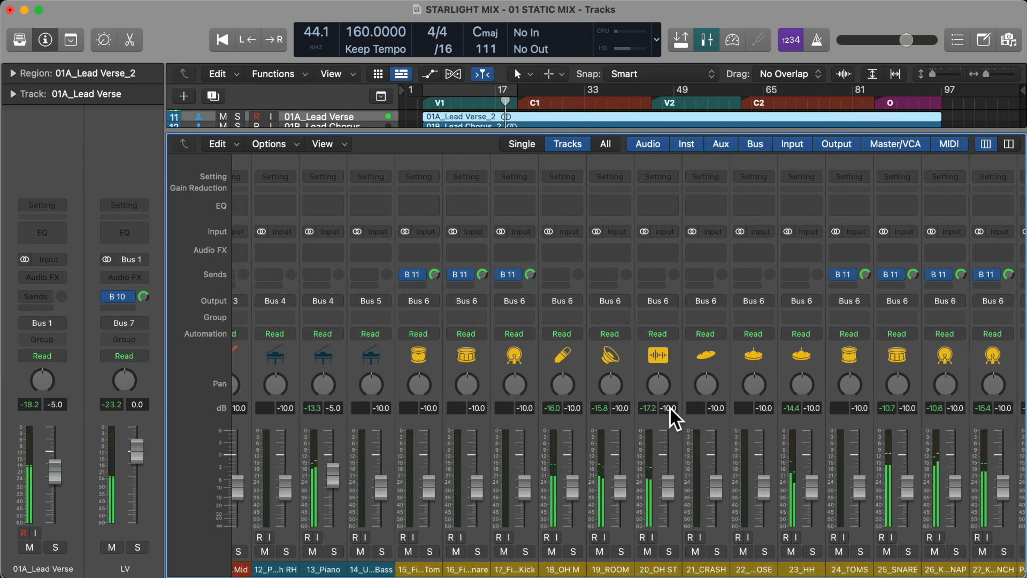
pyautogui.hscroll(3, 848, 429)
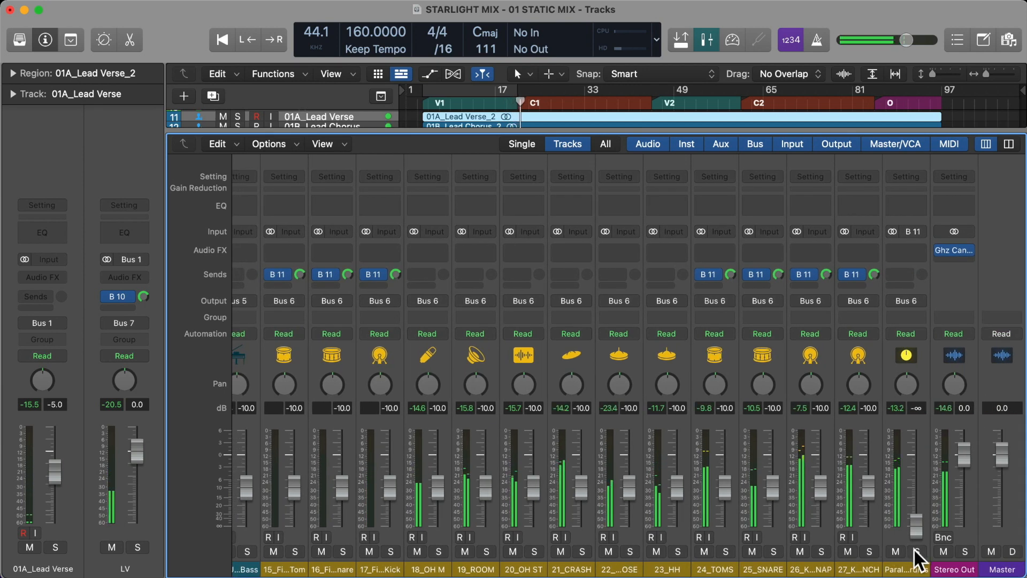
pyautogui.moveTo(869, 483); pyautogui.dragTo(869, 476)
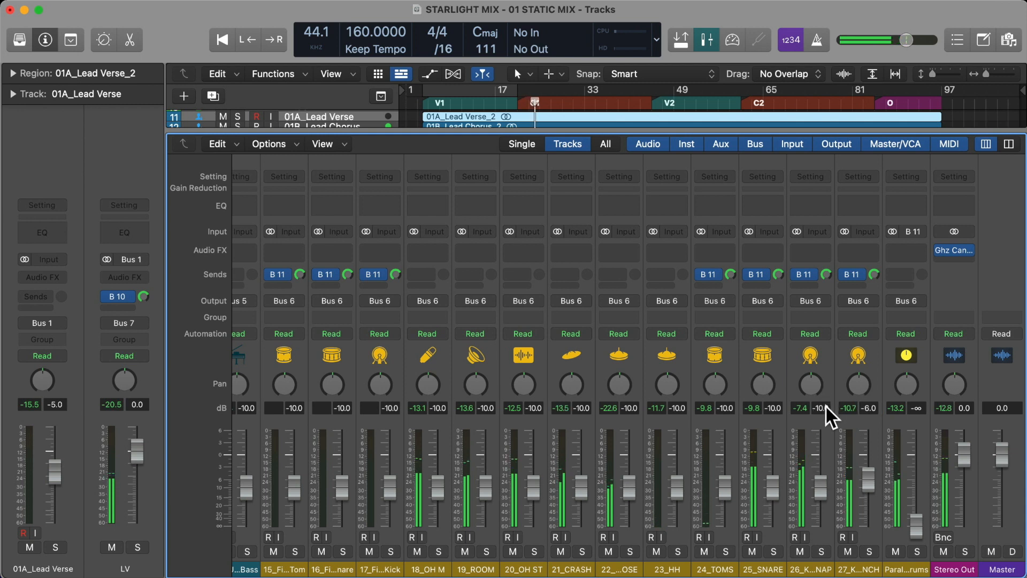
# - Compare the 26_KICK SNAP and 27_KICK PUNCH channels by soloing each in turn, and return to the full mix
pyautogui.click(813, 359)
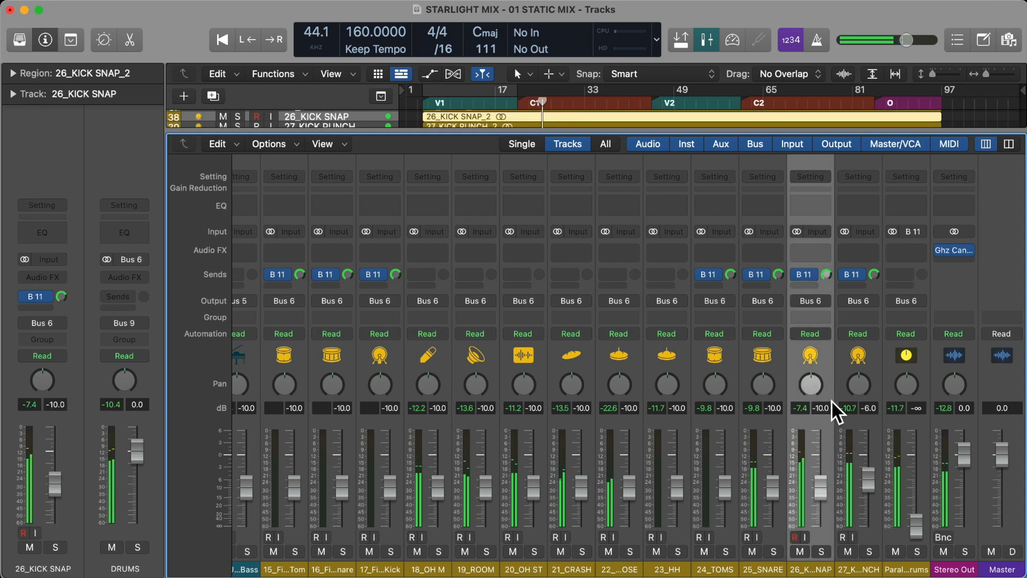
pyautogui.click(819, 549)
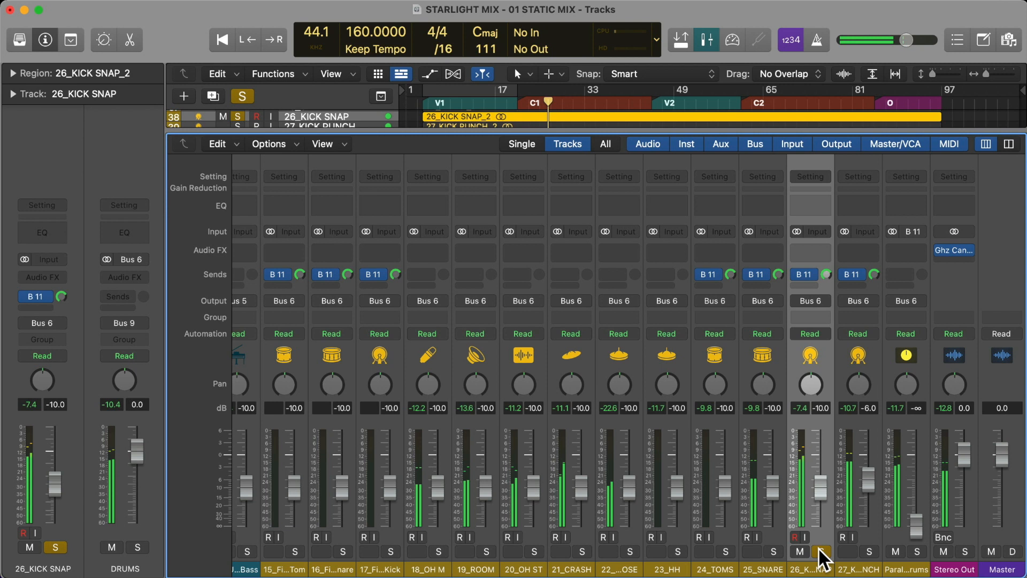
pyautogui.keyDown('alt'); pyautogui.click(870, 551); pyautogui.keyUp('alt')
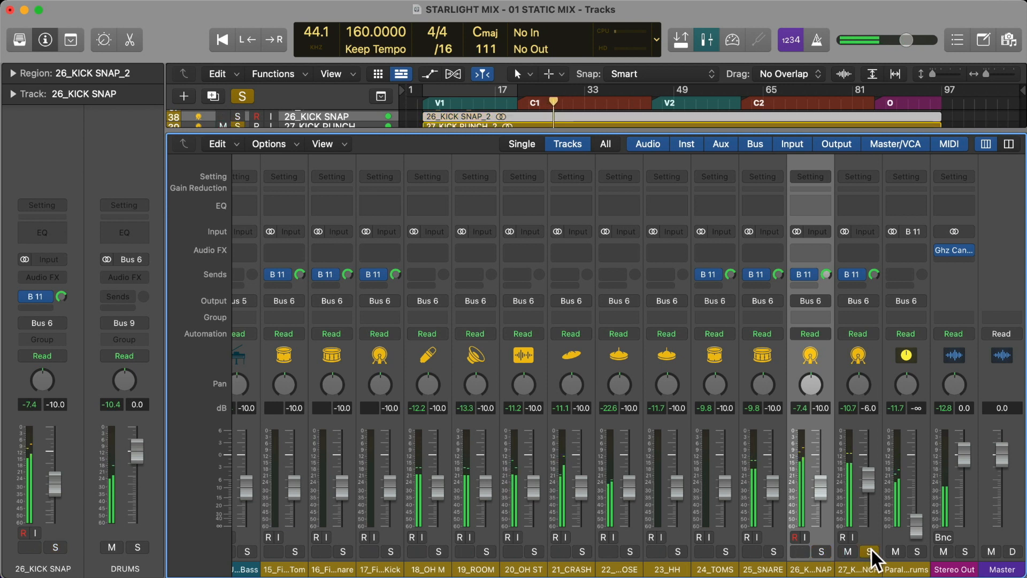
pyautogui.keyDown('alt'); pyautogui.click(823, 551); pyautogui.keyUp('alt')
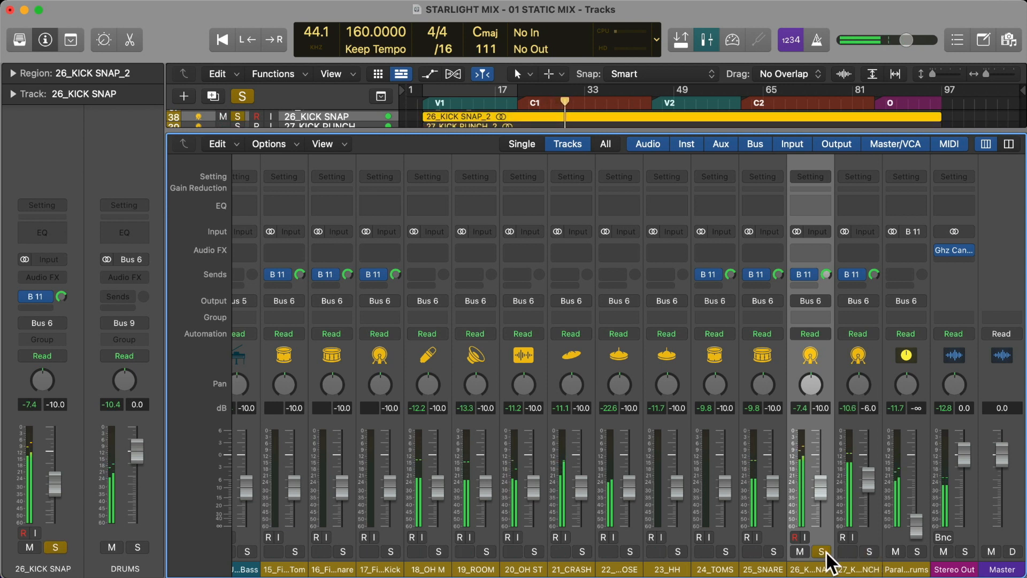
pyautogui.click(825, 551)
# - Compare the 26_KICK SNAP channel's fader at -6 dB and -10 dB and settle on -6 dB
pyautogui.moveTo(822, 480); pyautogui.dragTo(822, 472)
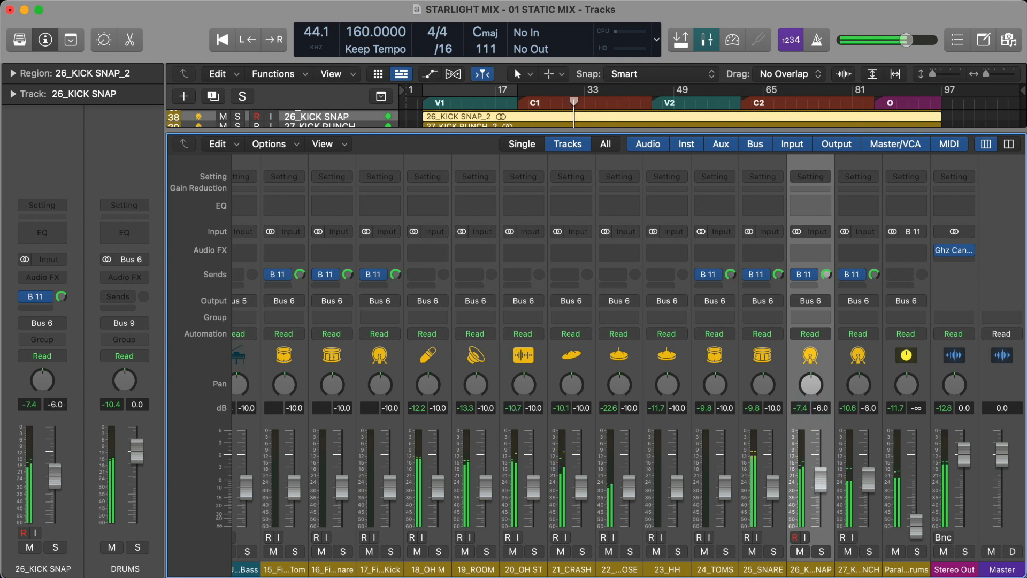
pyautogui.doubleClick(821, 407)
pyautogui.write('-10')
pyautogui.press('Return')
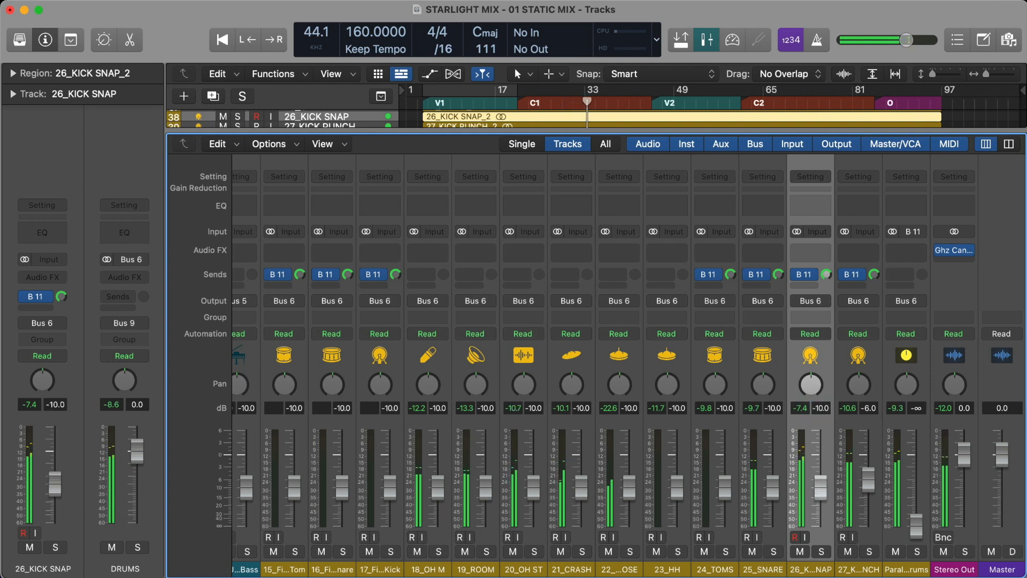
pyautogui.doubleClick(821, 408)
pyautogui.write('-6')
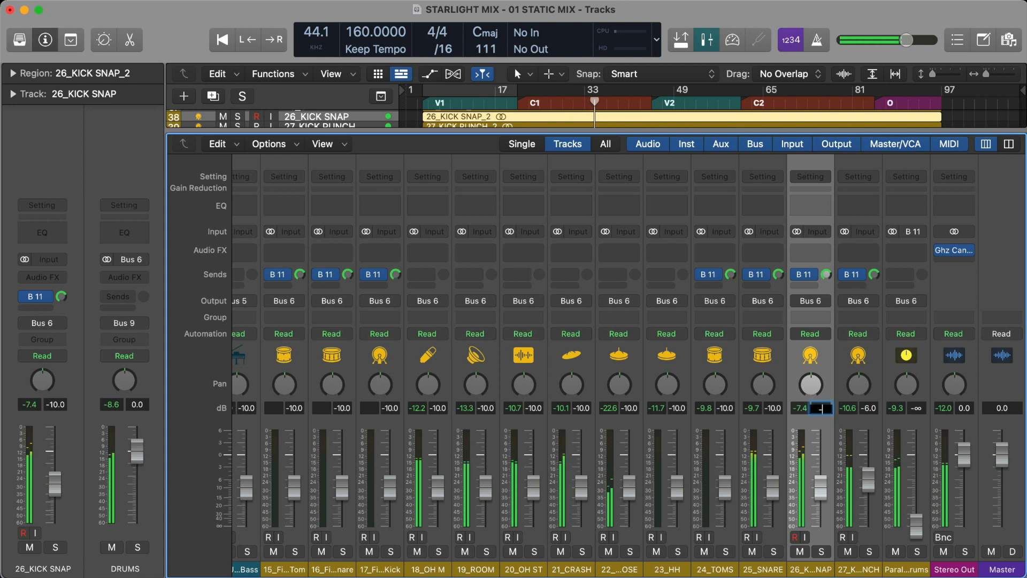
pyautogui.press('Return')
# - Try the 27_KICK PUNCH fader at -10 dB and settle on a level of -4 dB
pyautogui.doubleClick(871, 408)
pyautogui.write('-10')
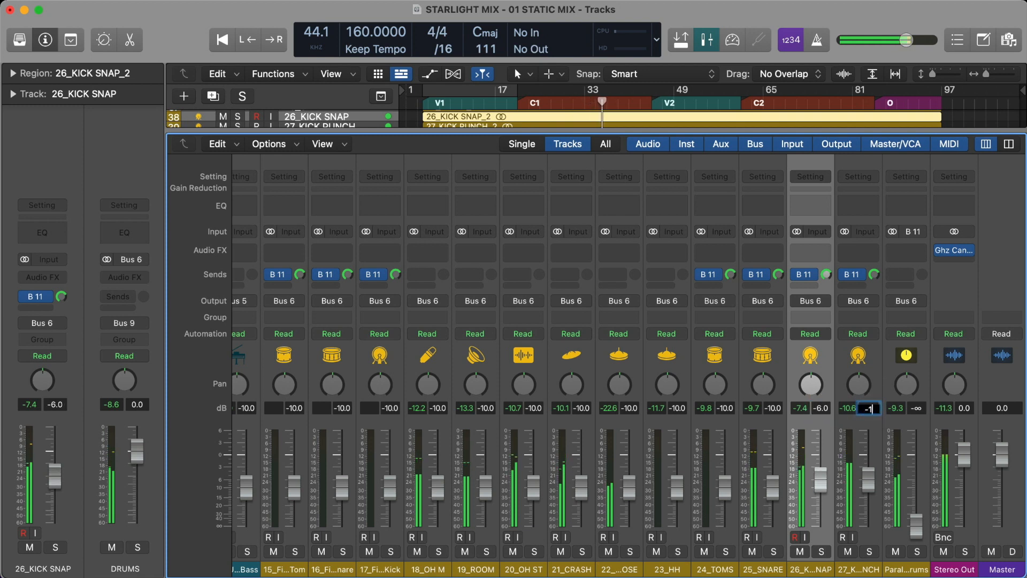
pyautogui.press('Return')
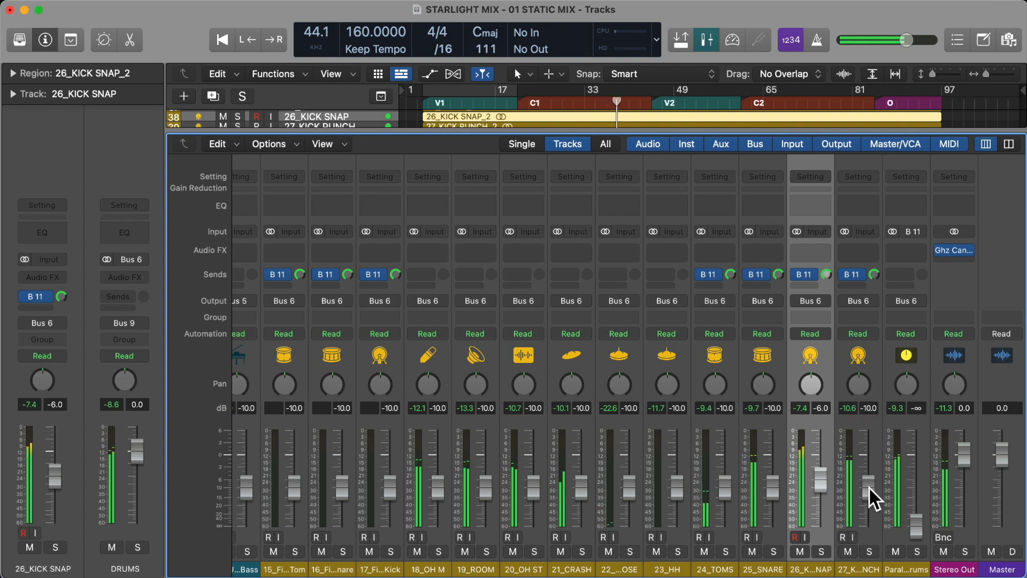
pyautogui.doubleClick(872, 409)
pyautogui.write('-4')
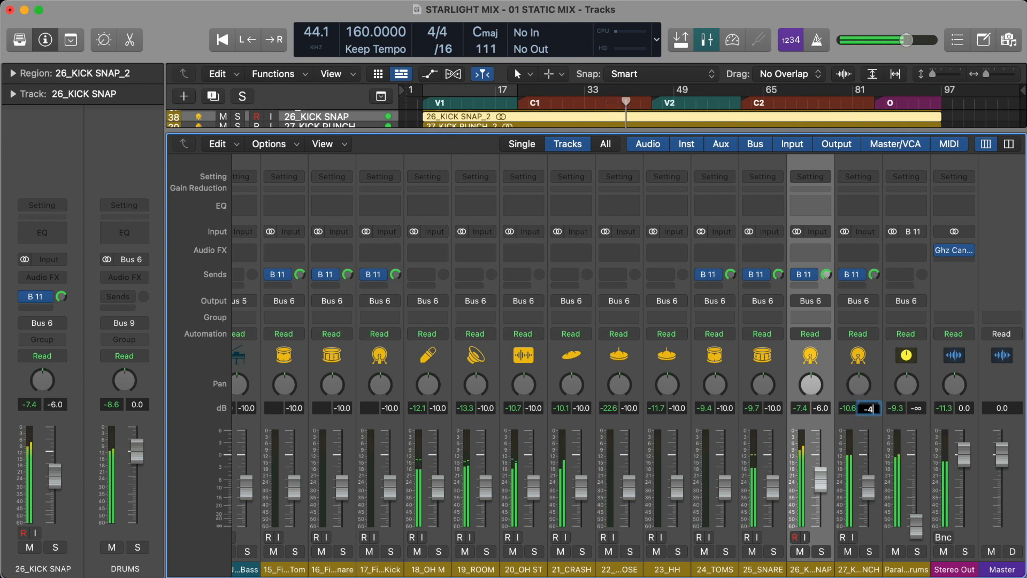
pyautogui.press('Return')
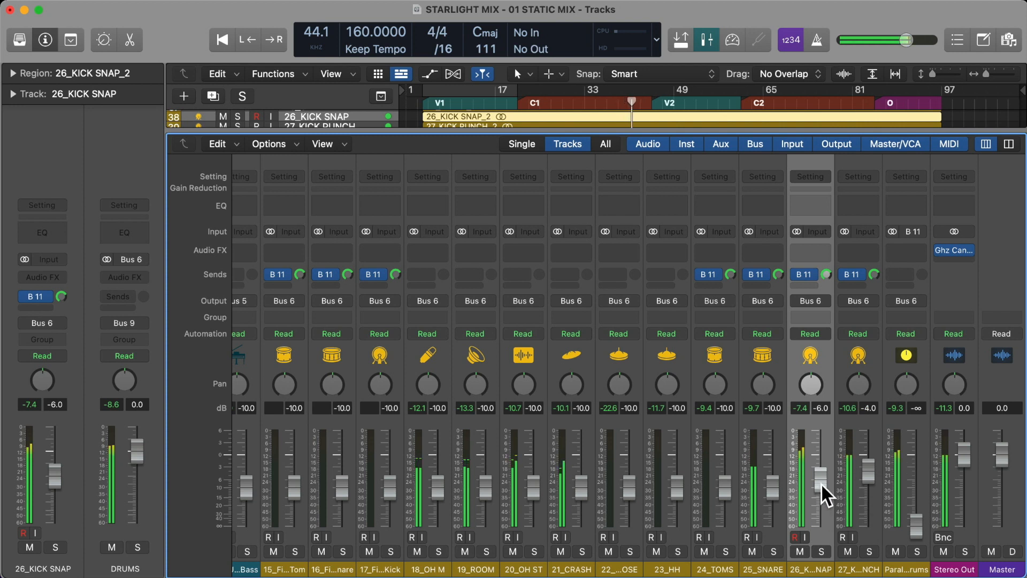
# - Try the 25_SNARE fader at -12 dB, settle on a level of -6 dB, and select the snare channel
pyautogui.doubleClick(771, 408)
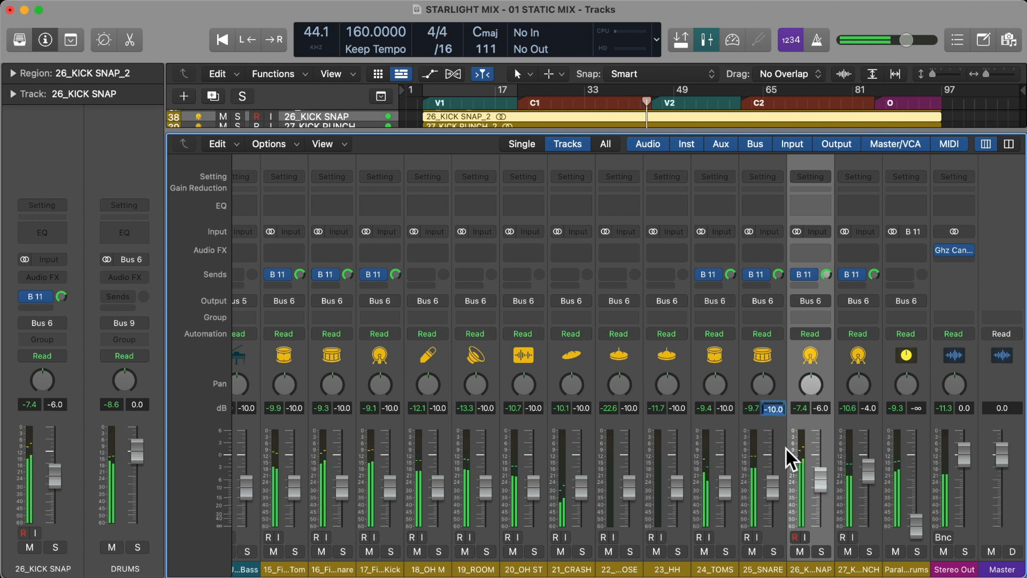
pyautogui.write('-12')
pyautogui.press('Return')
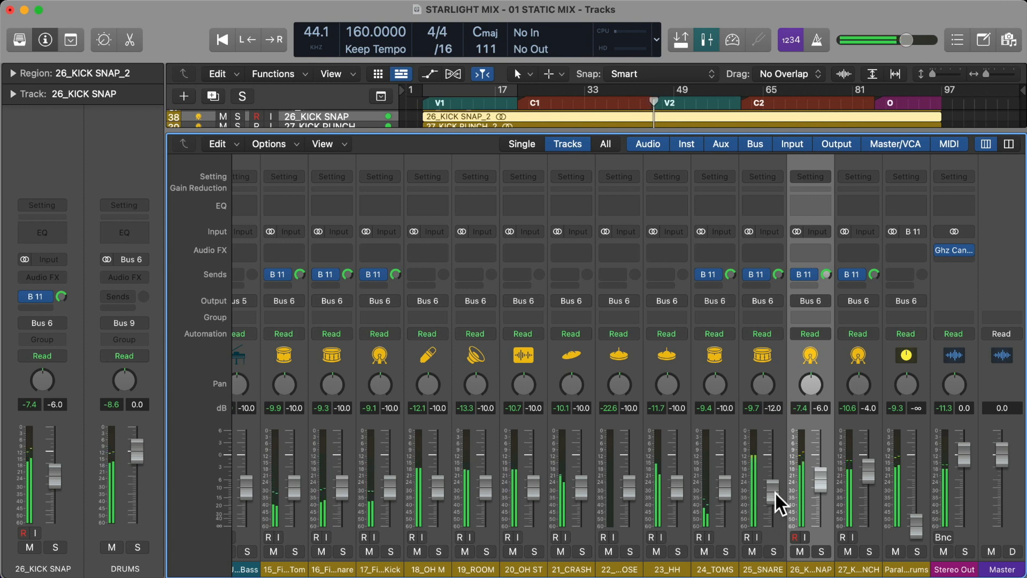
pyautogui.doubleClick(771, 409)
pyautogui.write('-6')
pyautogui.press('Return')
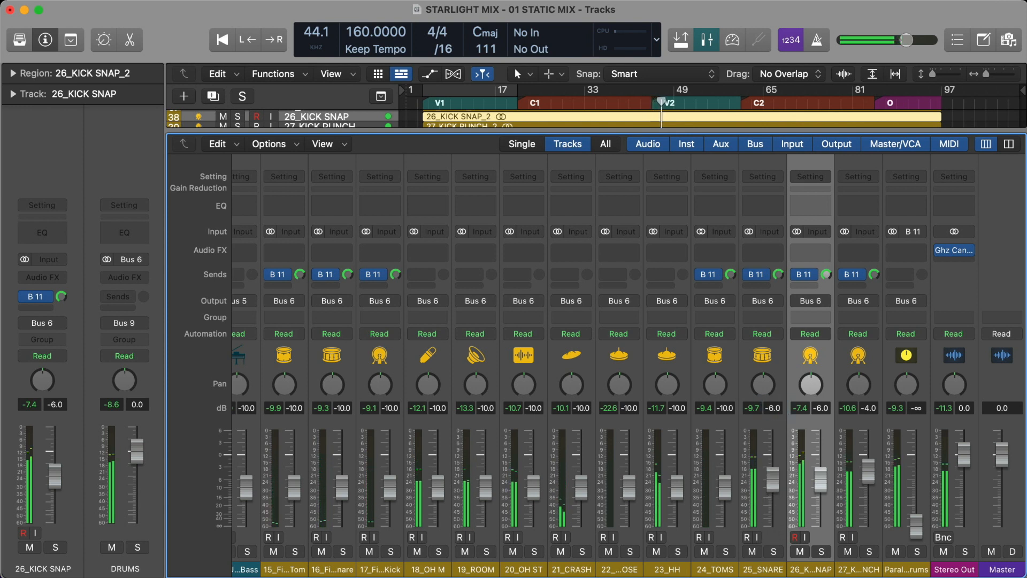
pyautogui.doubleClick(774, 408)
pyautogui.click(775, 346)
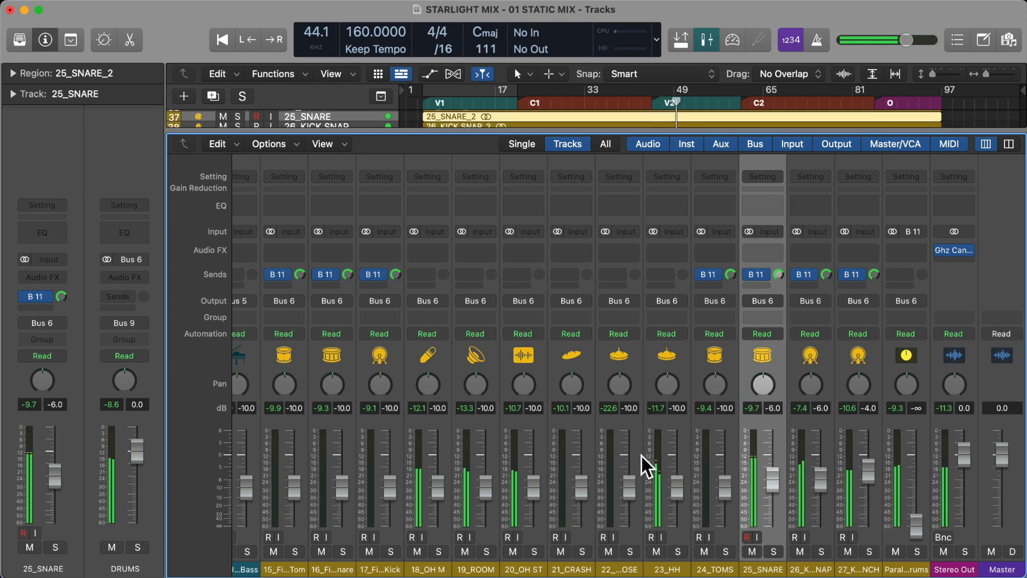
# - Mute the individual drum tracks from channel 15 onward so the other instruments can be heard alone
pyautogui.hscroll(-10, 694, 435)
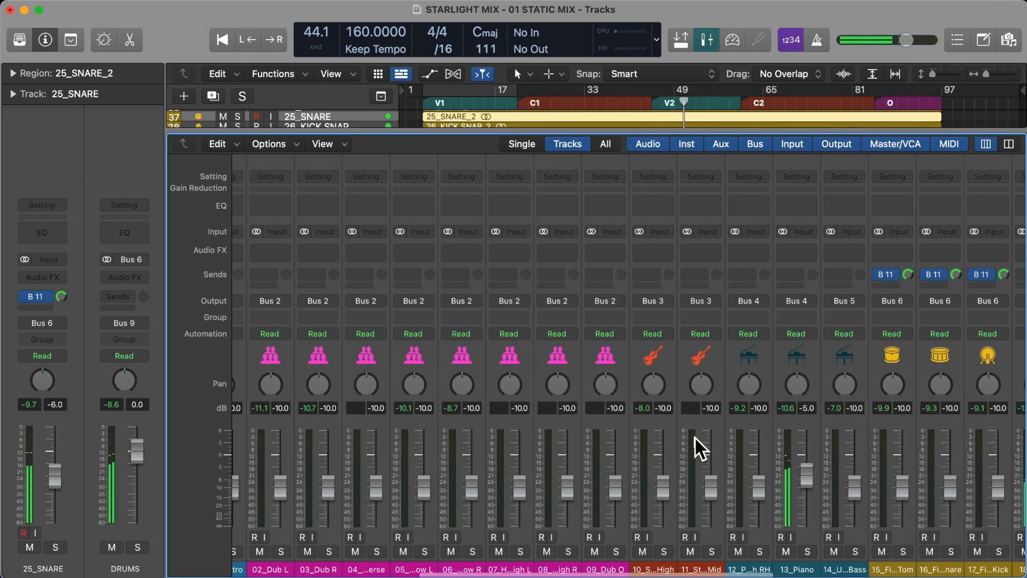
pyautogui.hscroll(10, 695, 436)
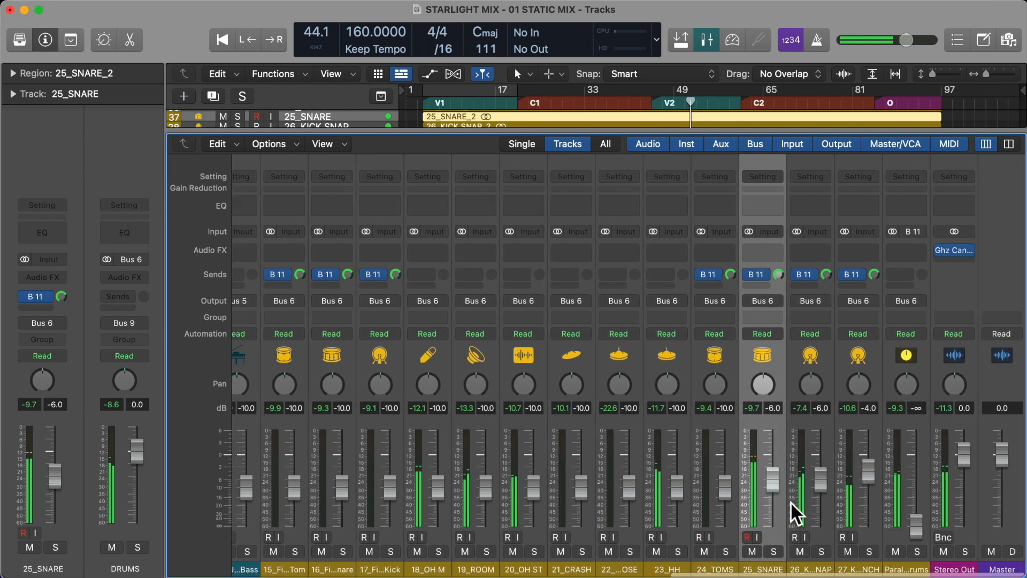
pyautogui.hscroll(-3, 893, 508)
pyautogui.moveTo(1016, 551); pyautogui.dragTo(397, 552)
pyautogui.hscroll(-5, 568, 504)
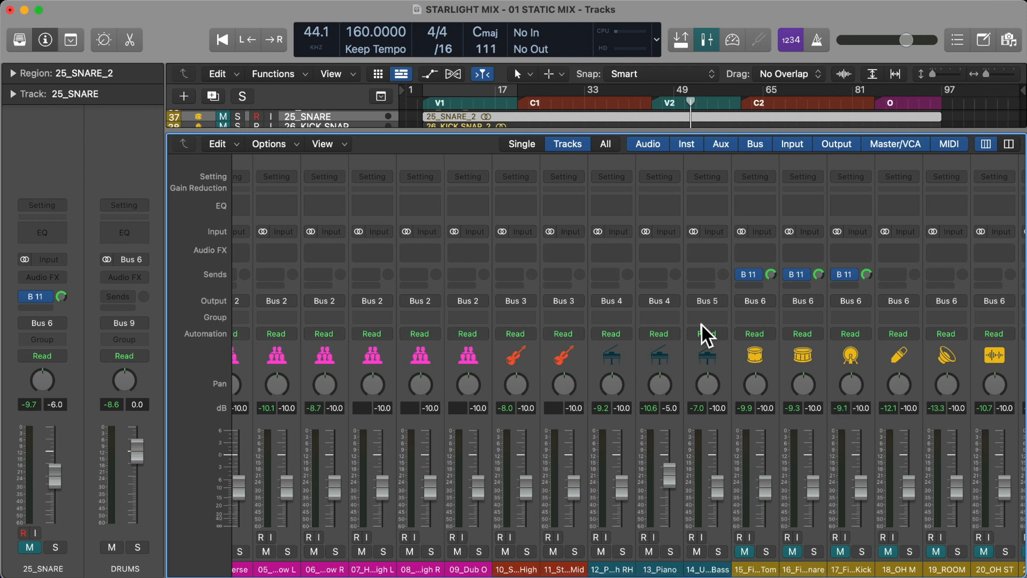
# - Play the song with the drums muted and move the playhead back to the C1 chorus marker
pyautogui.press('space')
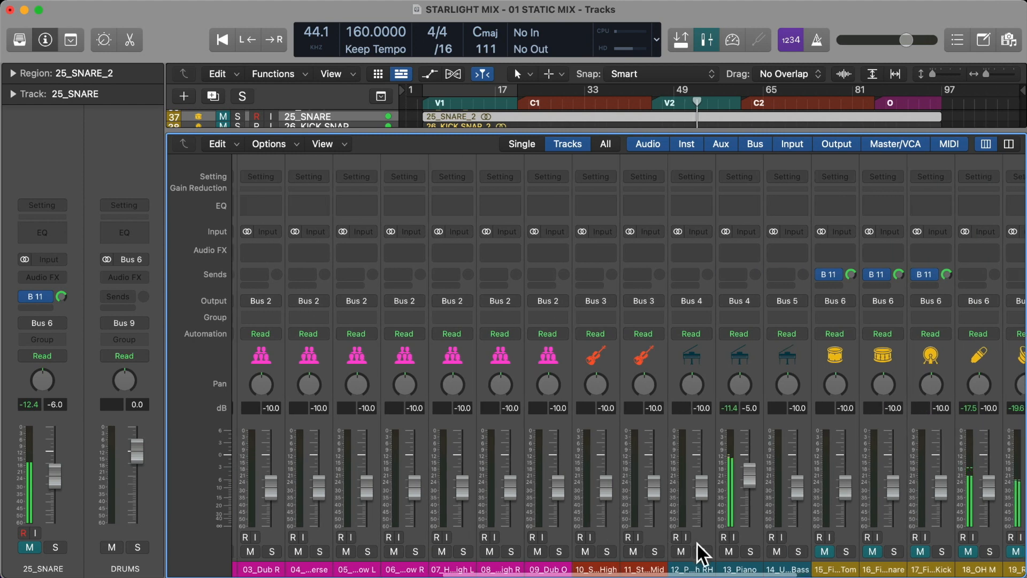
pyautogui.hscroll(-10, 673, 507)
pyautogui.hscroll(3, 672, 507)
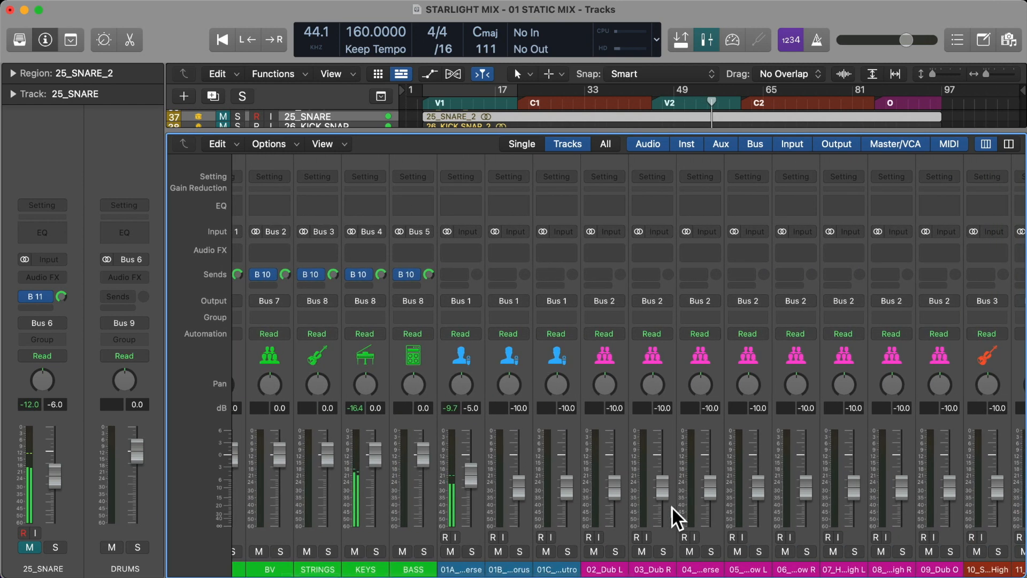
pyautogui.hotkey('alt', ',')
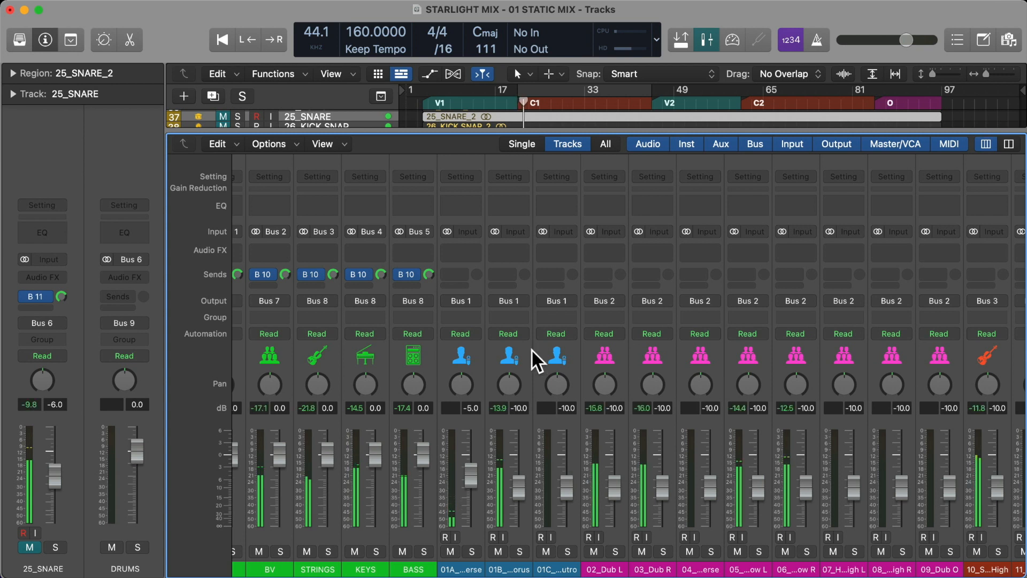
# - Try the 01B_Lead Chorus fader at -5 dB and settle on a level of -3 dB
pyautogui.click(516, 352)
pyautogui.doubleClick(520, 408)
pyautogui.write('-5')
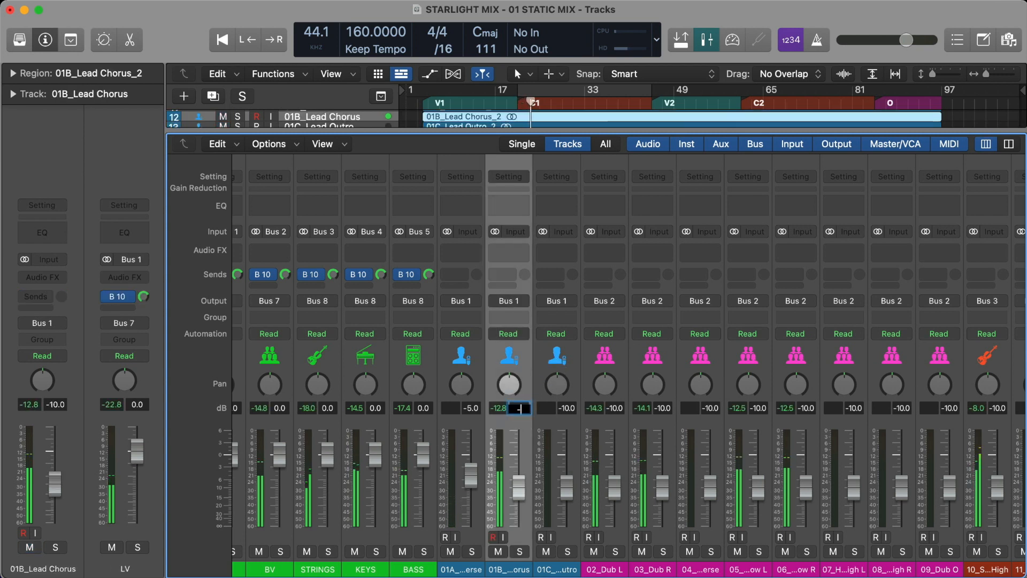
pyautogui.press('Return')
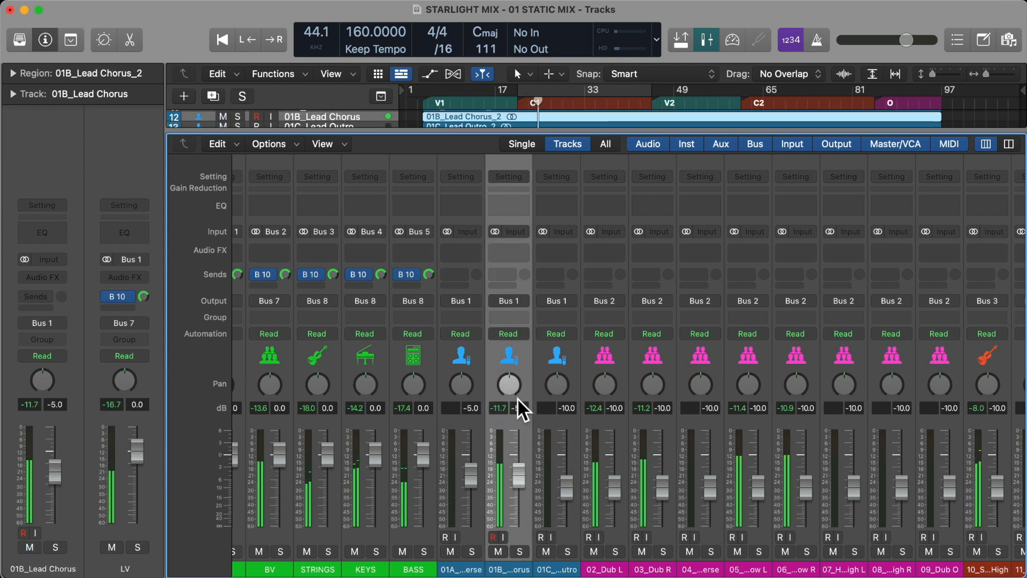
pyautogui.doubleClick(519, 408)
pyautogui.write('-3')
pyautogui.press('Return')
# - Select the eight backing vocal channels from 02_Dub L to 09_Dub O, try them at -20 dB, and settle on -15 dB
pyautogui.click(612, 352)
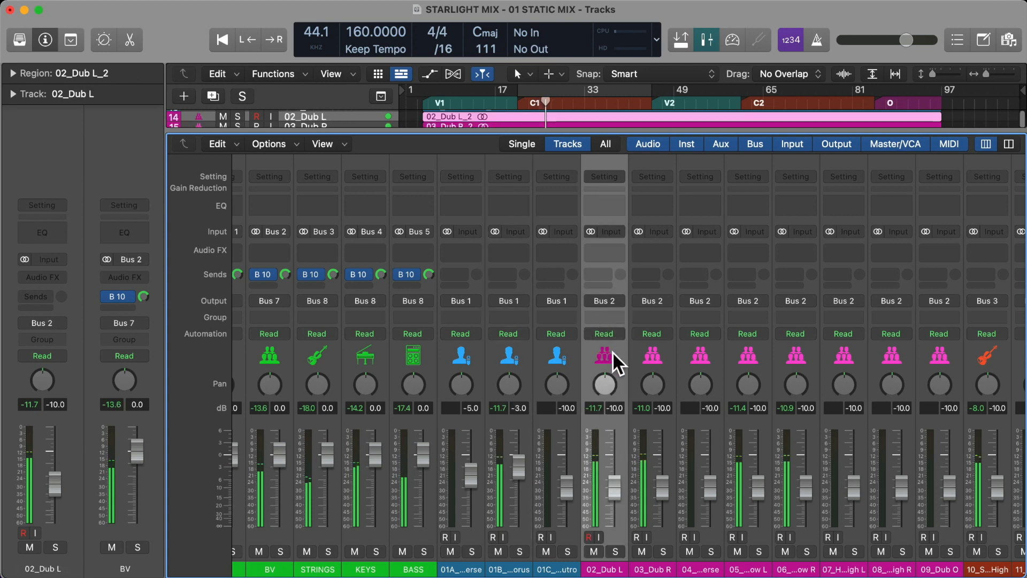
pyautogui.keyDown('shift'); pyautogui.click(927, 362); pyautogui.keyUp('shift')
pyautogui.doubleClick(950, 409)
pyautogui.write('-20')
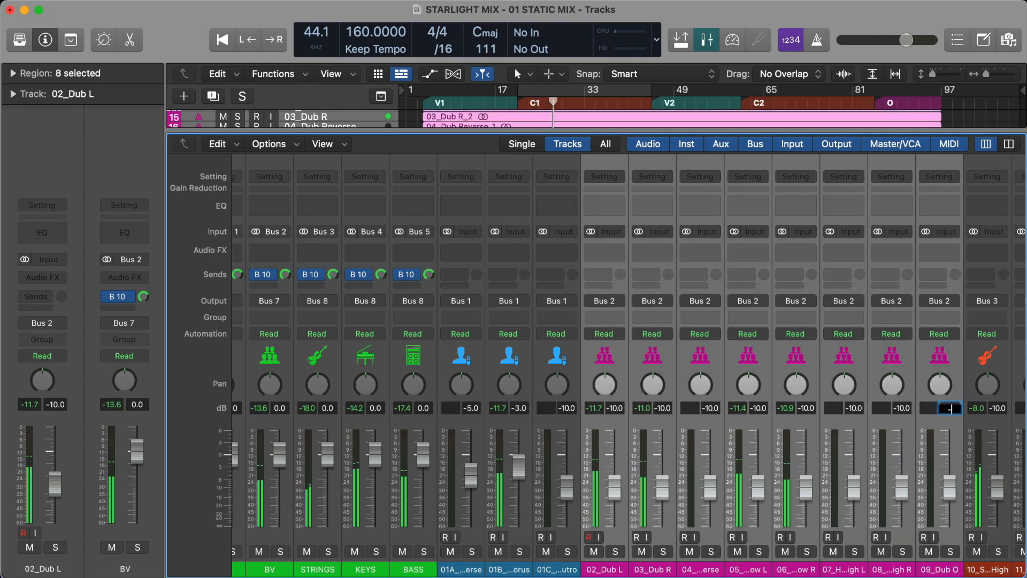
pyautogui.press('Return')
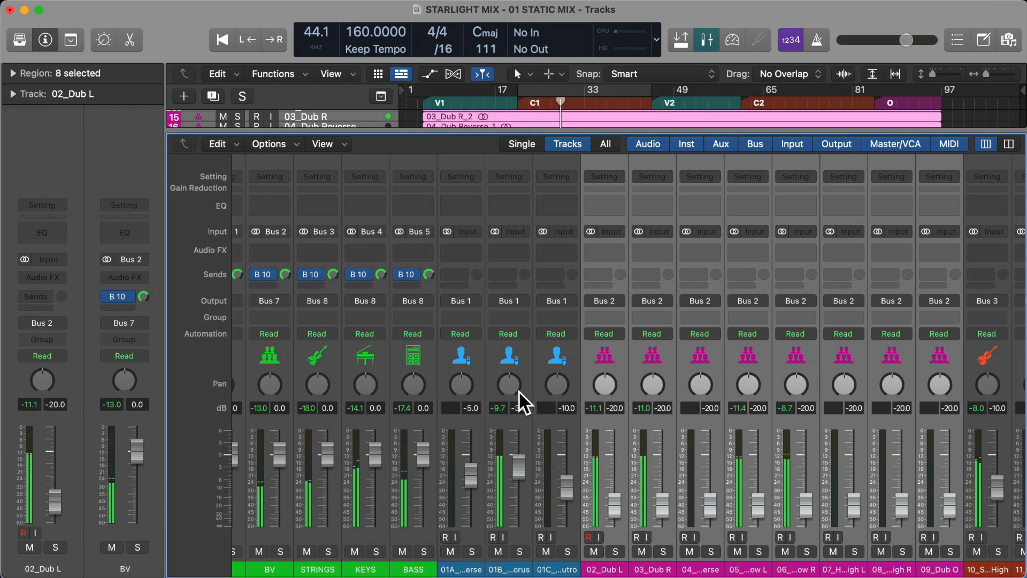
pyautogui.doubleClick(613, 407)
pyautogui.write('-15')
pyautogui.press('Return')
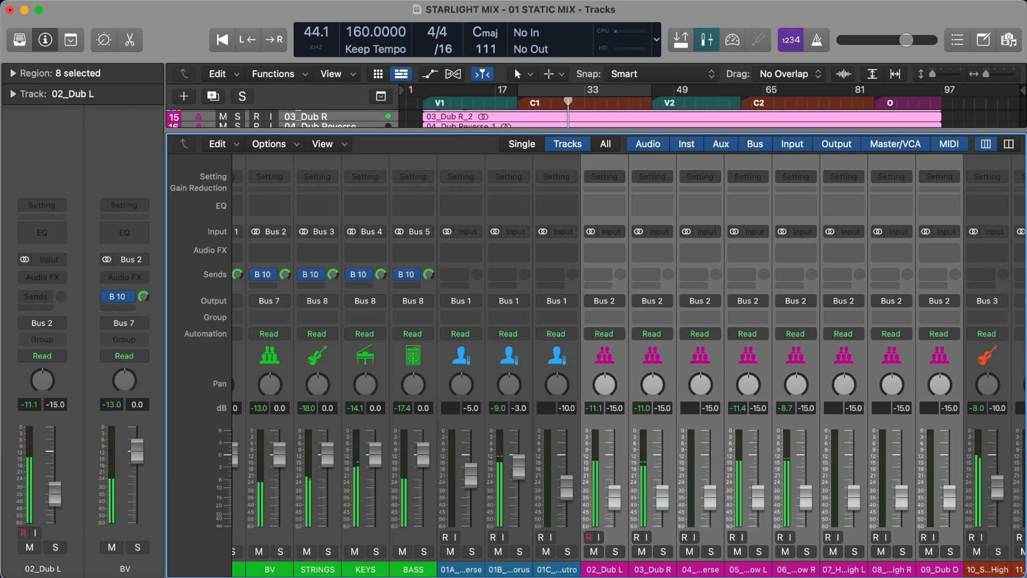
pyautogui.doubleClick(520, 408)
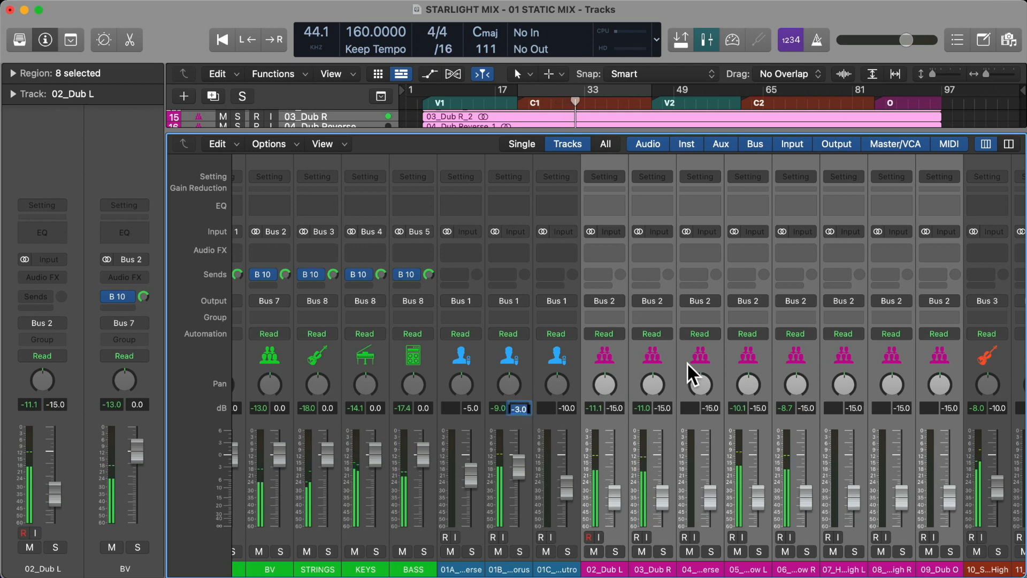
# - Set the 10_Strings High channel's fader level to -12 dB
pyautogui.hscroll(10, 767, 383)
pyautogui.click(534, 367)
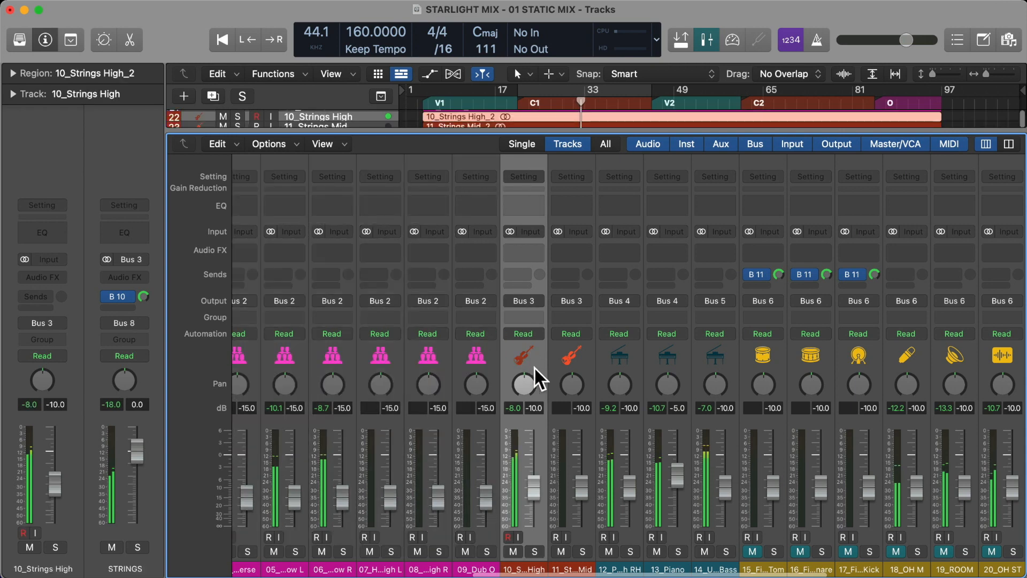
pyautogui.doubleClick(535, 409)
pyautogui.write('-12')
pyautogui.press('Return')
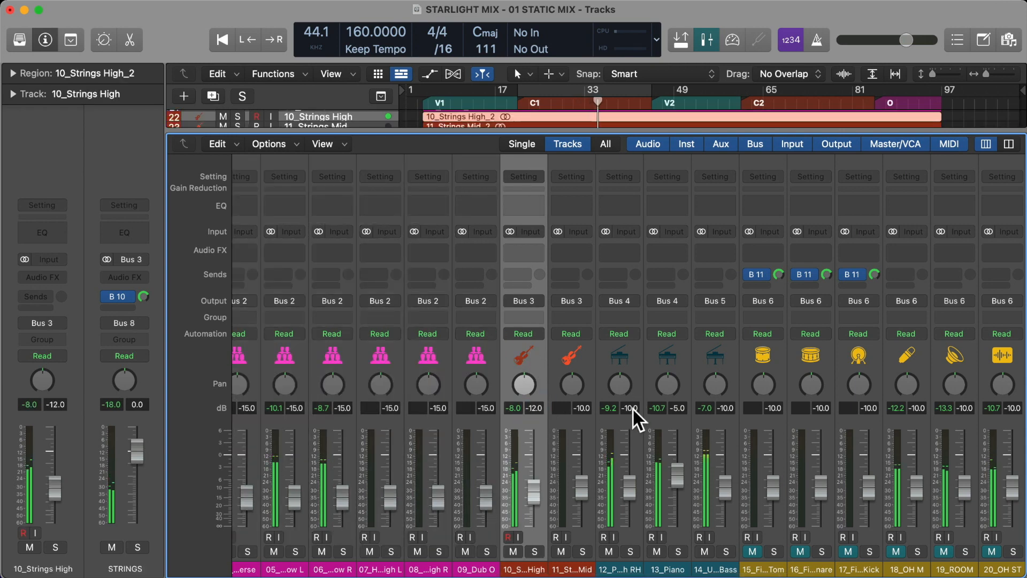
# - Solo the 14 bass channel briefly, then set its fader level to -12 dB
pyautogui.click(728, 549)
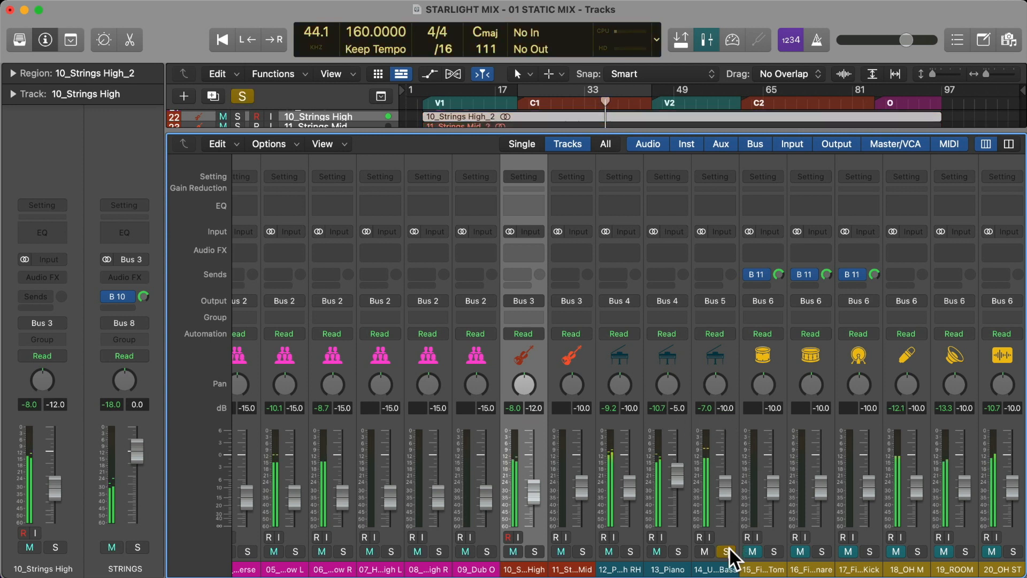
pyautogui.click(728, 550)
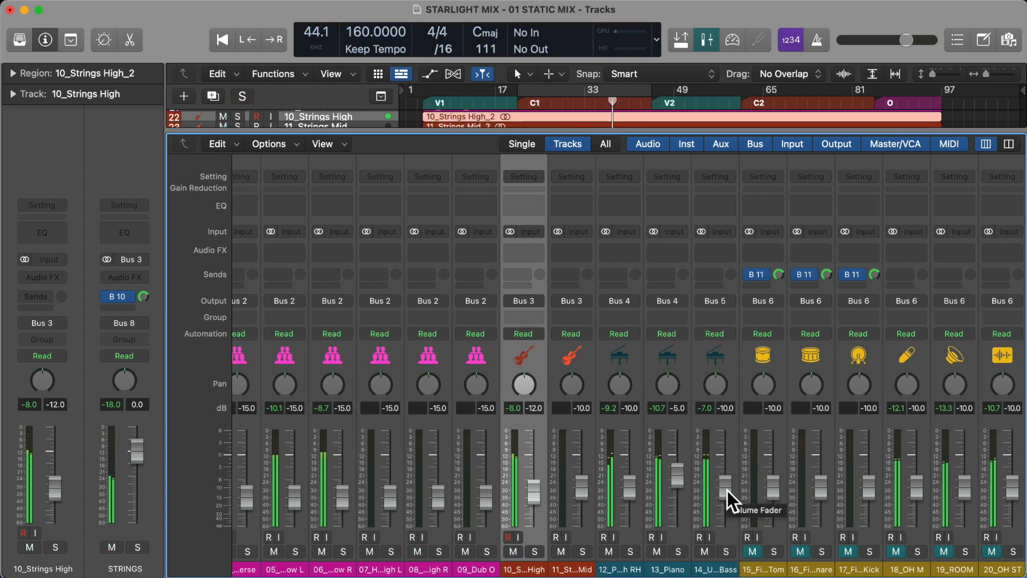
pyautogui.doubleClick(727, 489)
pyautogui.write('-12')
pyautogui.press('Return')
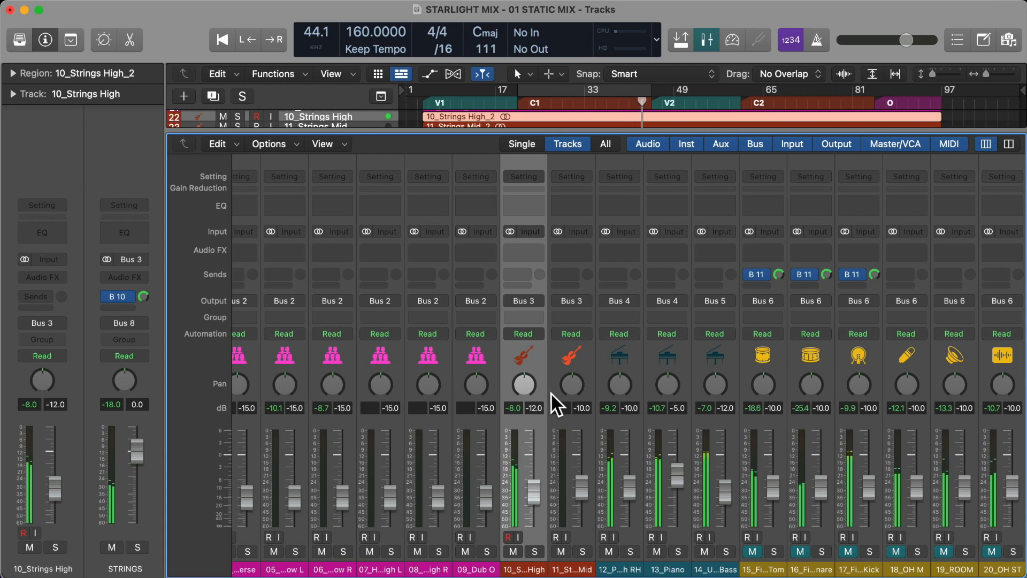
# - Unmute the five drum channels from 23_HH to 27_KICK PUNCH
pyautogui.hscroll(-4, 550, 392)
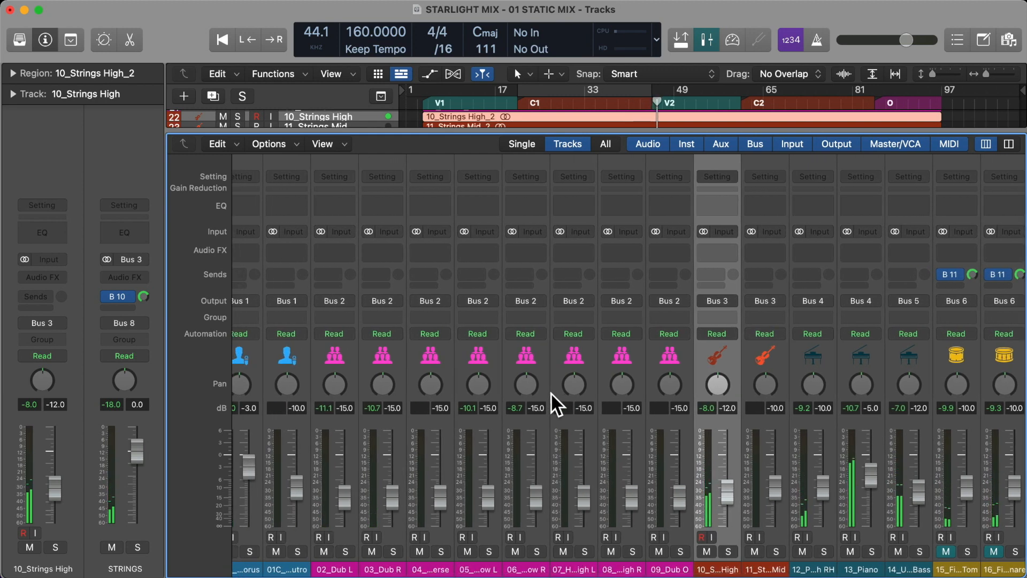
pyautogui.hscroll(10, 604, 349)
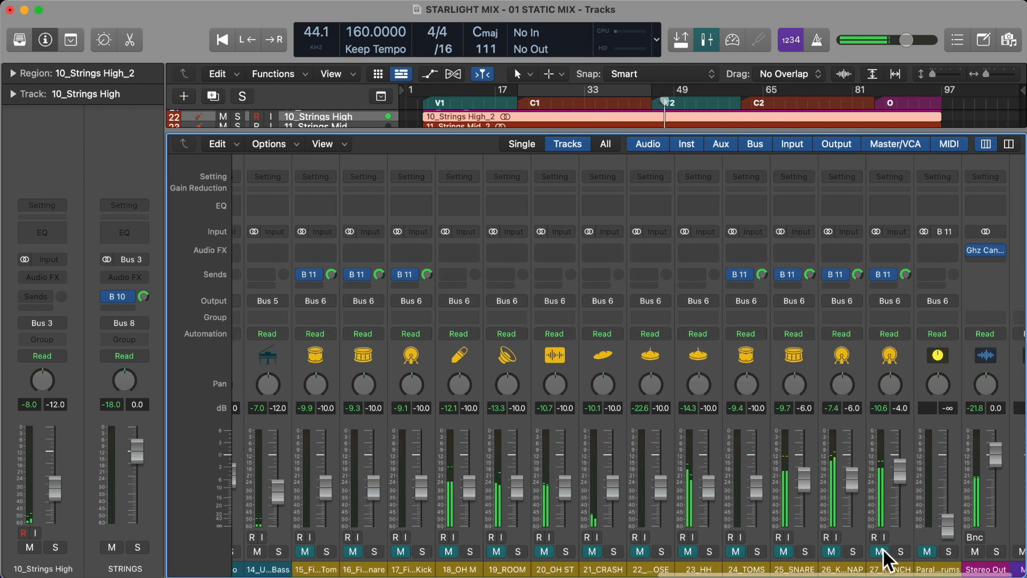
pyautogui.moveTo(882, 548); pyautogui.dragTo(688, 551)
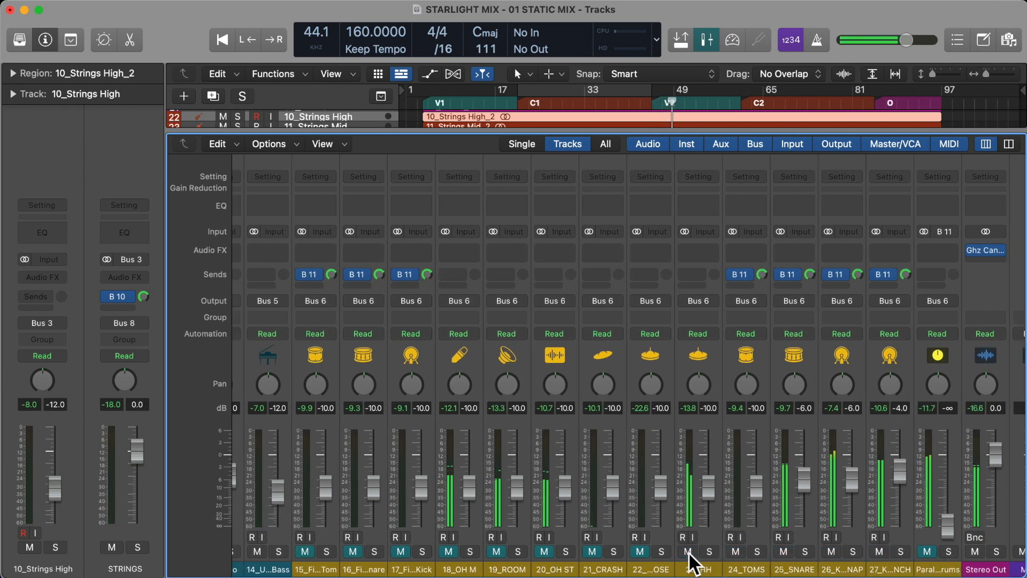
# - Lower the 23_HH level to -12 dB and the 27_KICK PUNCH level to -6 dB
pyautogui.moveTo(715, 483); pyautogui.dragTo(712, 491)
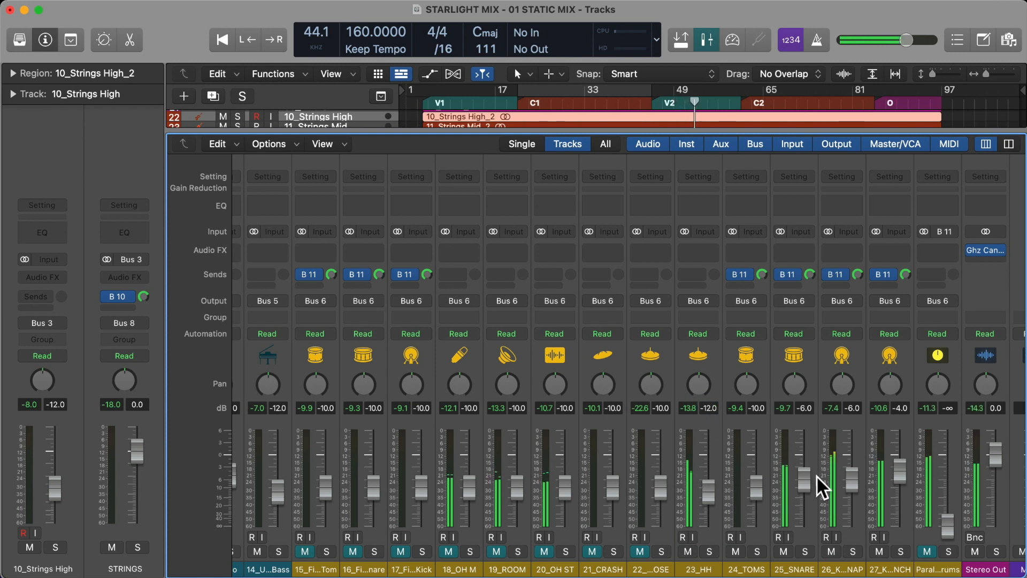
pyautogui.click(896, 357)
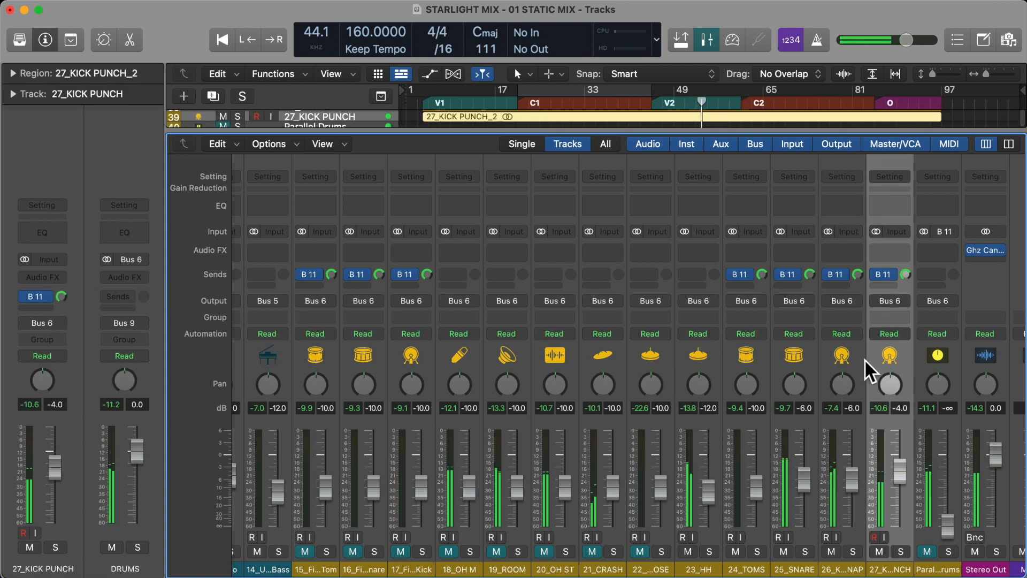
pyautogui.moveTo(900, 470); pyautogui.dragTo(901, 479)
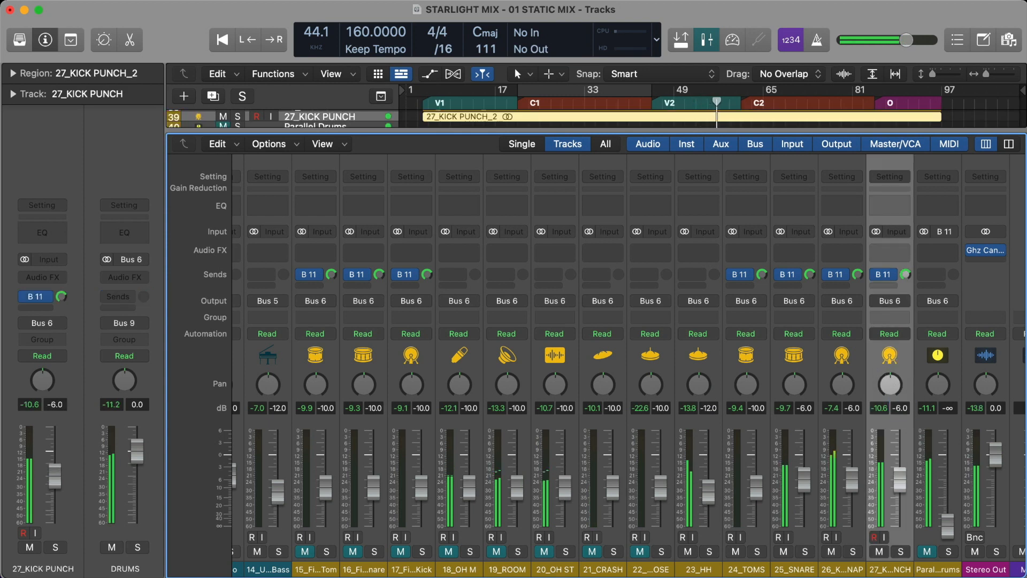
# - Unmute the 18_OH M, 19_ROOM and 20_OH ST channels and lower each of them to -15 dB
pyautogui.hscroll(-10, 743, 400)
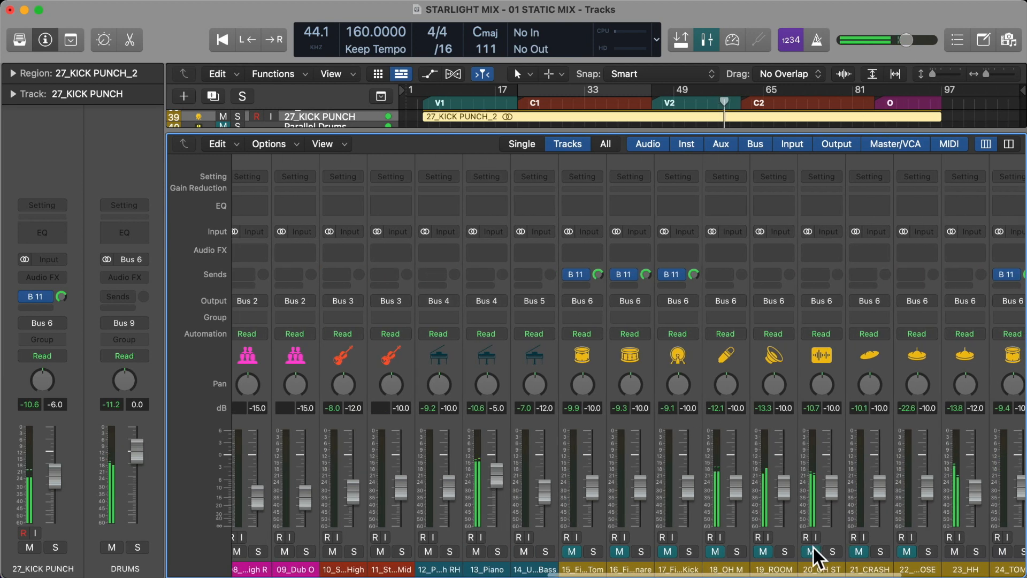
pyautogui.click(832, 486)
pyautogui.moveTo(832, 486); pyautogui.dragTo(784, 499)
pyautogui.click(763, 552)
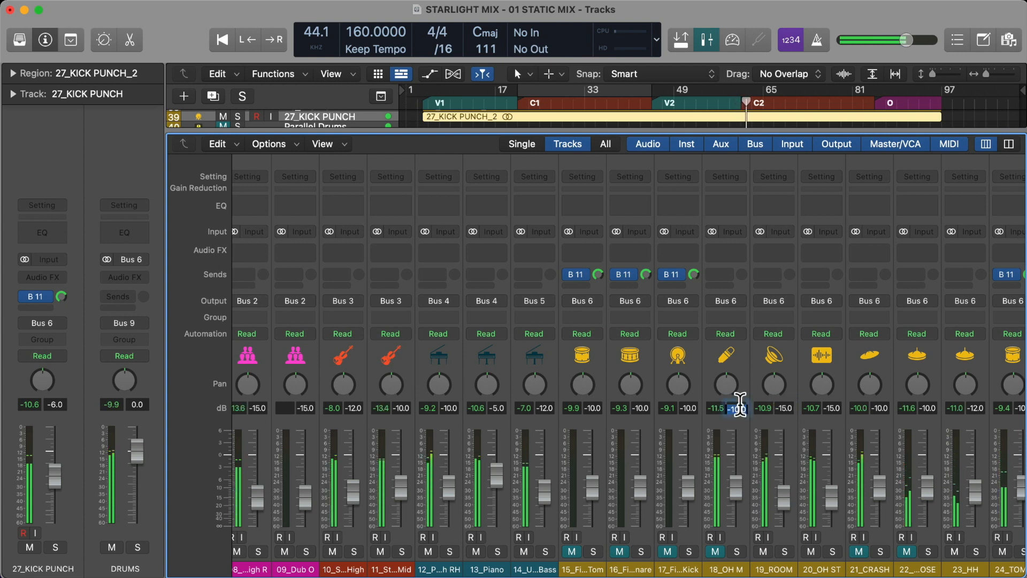
pyautogui.moveTo(738, 408); pyautogui.dragTo(738, 428)
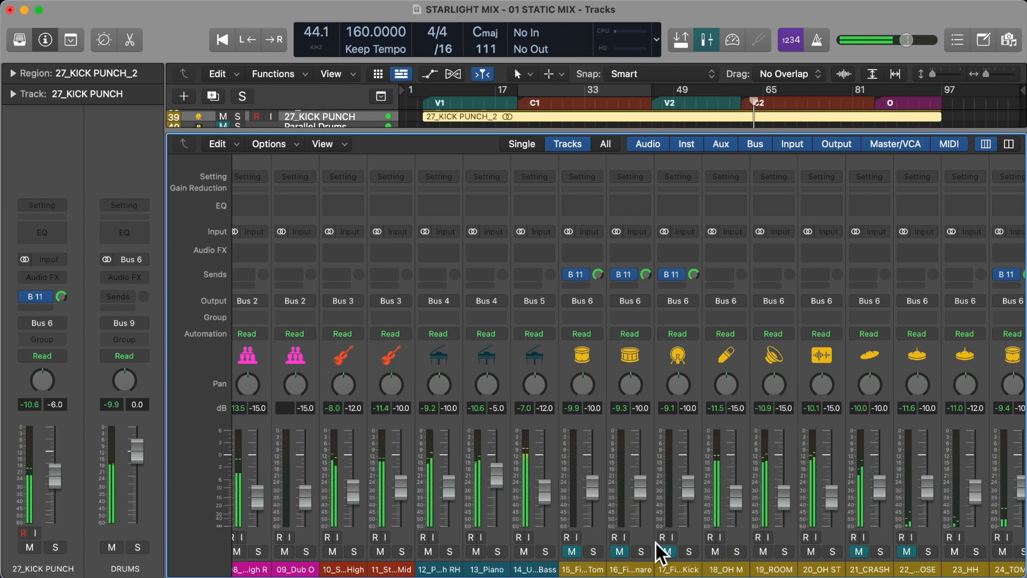
# - Unmute the three fill drum channels from 15_Fill Dub Tom to 17_Fill Dub Kick
pyautogui.click(666, 551)
pyautogui.click(620, 552)
pyautogui.click(572, 551)
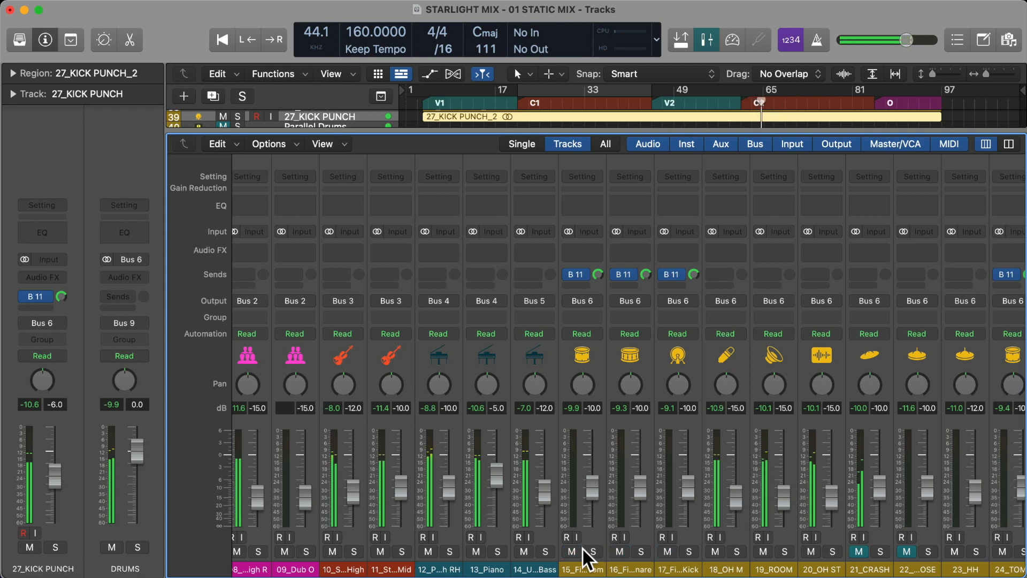
# - Solo 12_Piano High RH briefly, try its level at -5 dB and -7 dB, and settle on -7.1 dB
pyautogui.hscroll(-5, 656, 452)
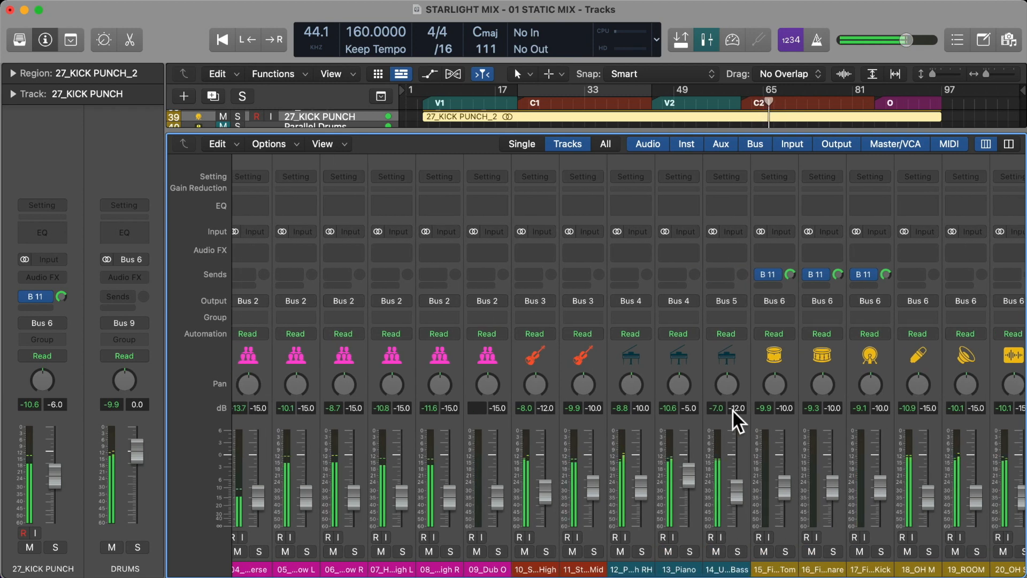
pyautogui.click(641, 551)
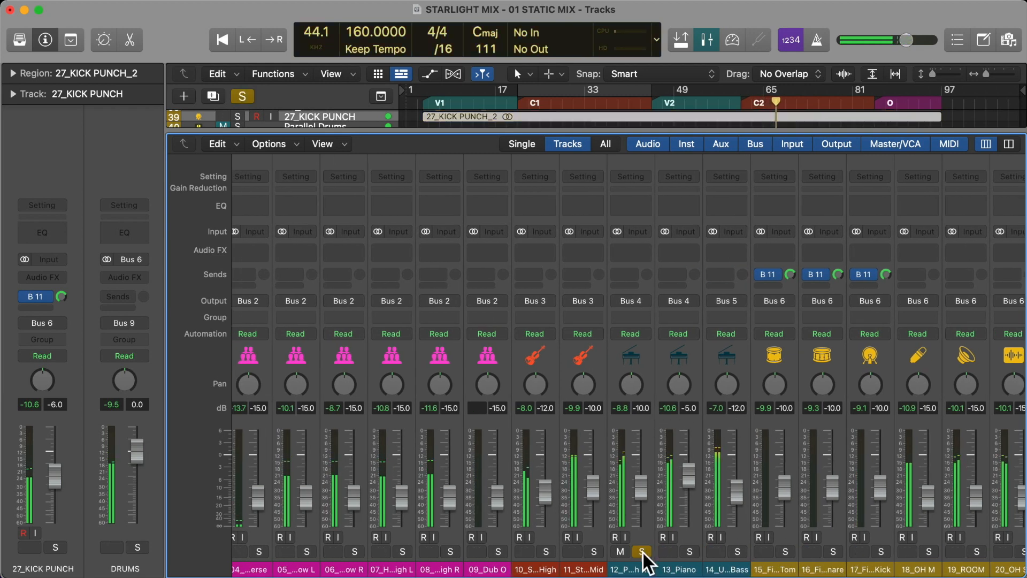
pyautogui.click(643, 551)
pyautogui.doubleClick(642, 409)
pyautogui.write('-5')
pyautogui.press('Return')
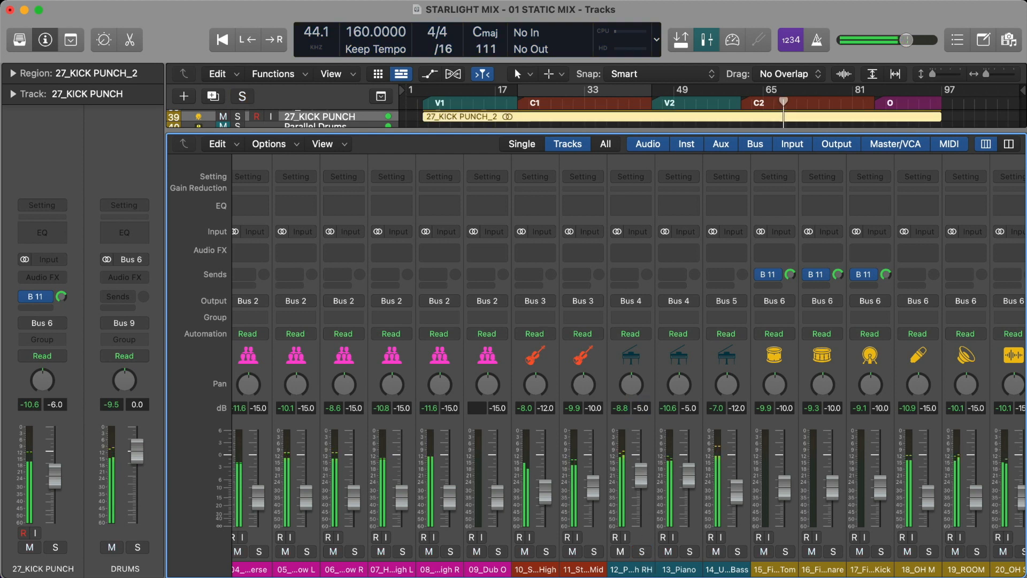
pyautogui.doubleClick(642, 472)
pyautogui.write('-7')
pyautogui.press('Return')
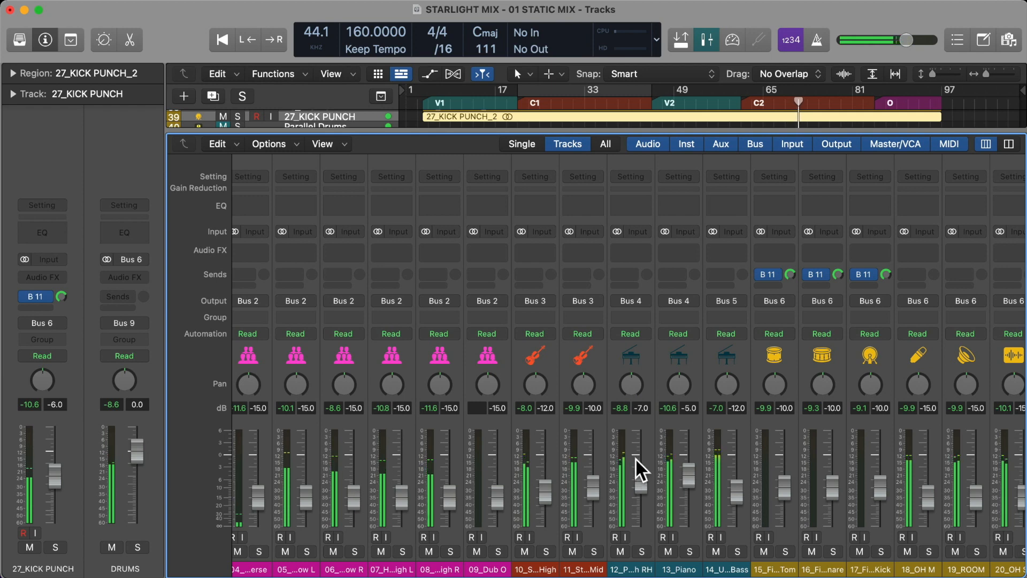
pyautogui.doubleClick(644, 405)
pyautogui.write('-7.1')
pyautogui.press('Return')
# - Set the 11_Strings Mid level to -12 dB and the 01C outro lead vocal level to -5 dB
pyautogui.hscroll(-5, 564, 425)
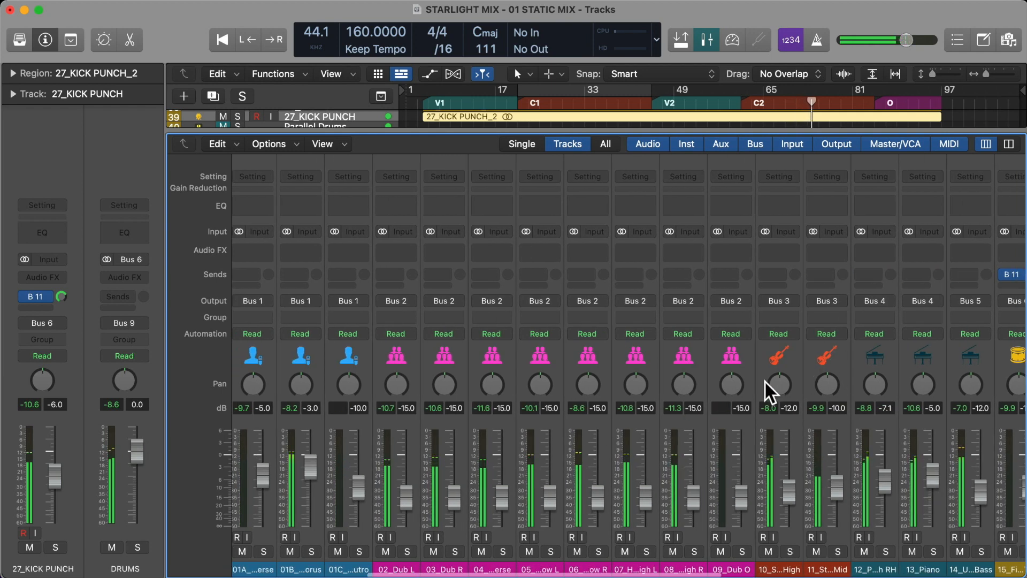
pyautogui.click(824, 359)
pyautogui.doubleClick(837, 408)
pyautogui.write('-12')
pyautogui.press('Return')
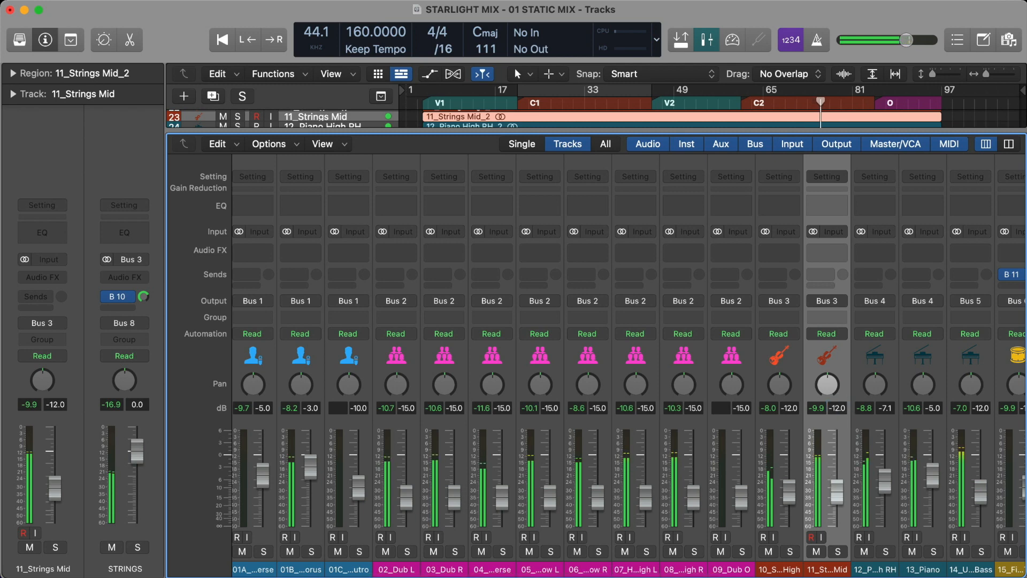
pyautogui.hscroll(-4, 699, 432)
pyautogui.hscroll(-2, 699, 432)
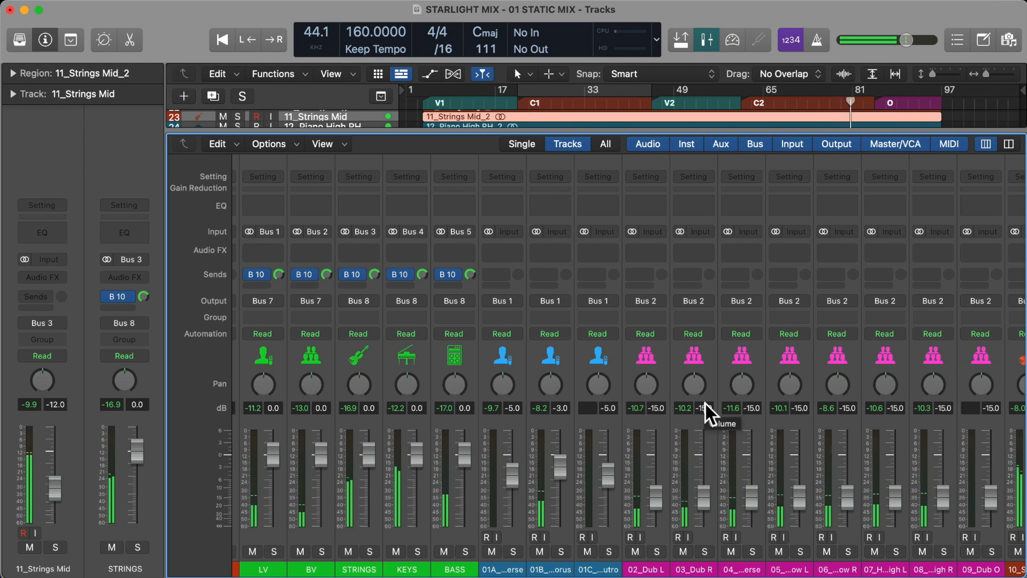
# - Unmute the Parallel Drums, 22_HH FOOT CLOSE and 21_CRASH channels, and select 21_CRASH
pyautogui.hscroll(10, 704, 402)
pyautogui.hscroll(4, 705, 402)
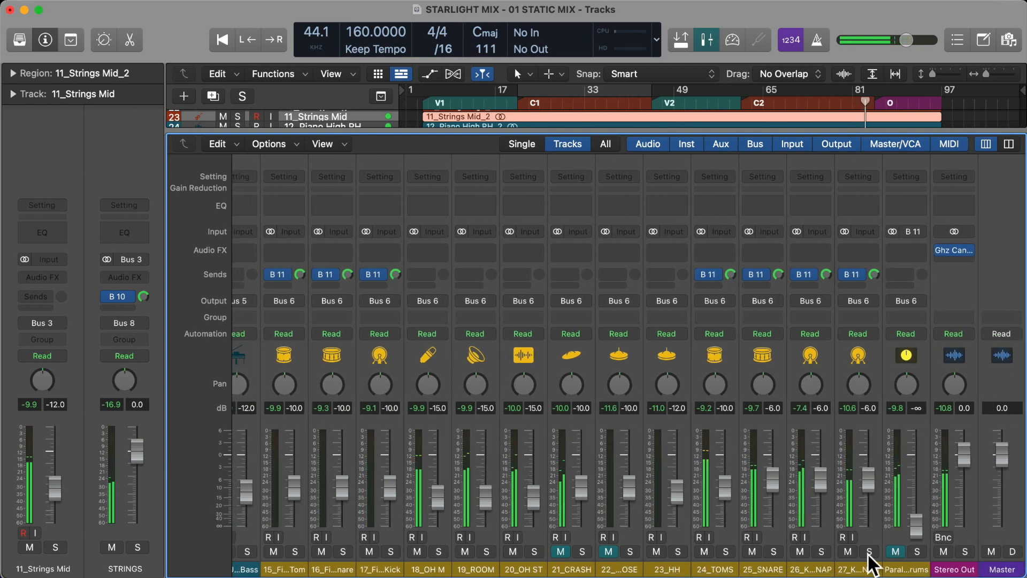
pyautogui.click(895, 550)
pyautogui.click(610, 550)
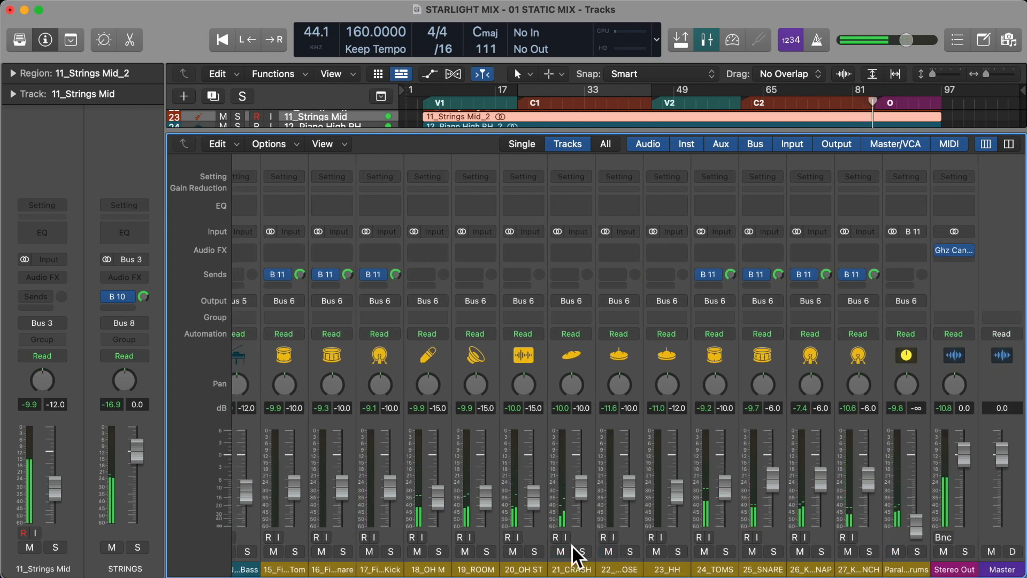
pyautogui.click(567, 550)
pyautogui.click(577, 364)
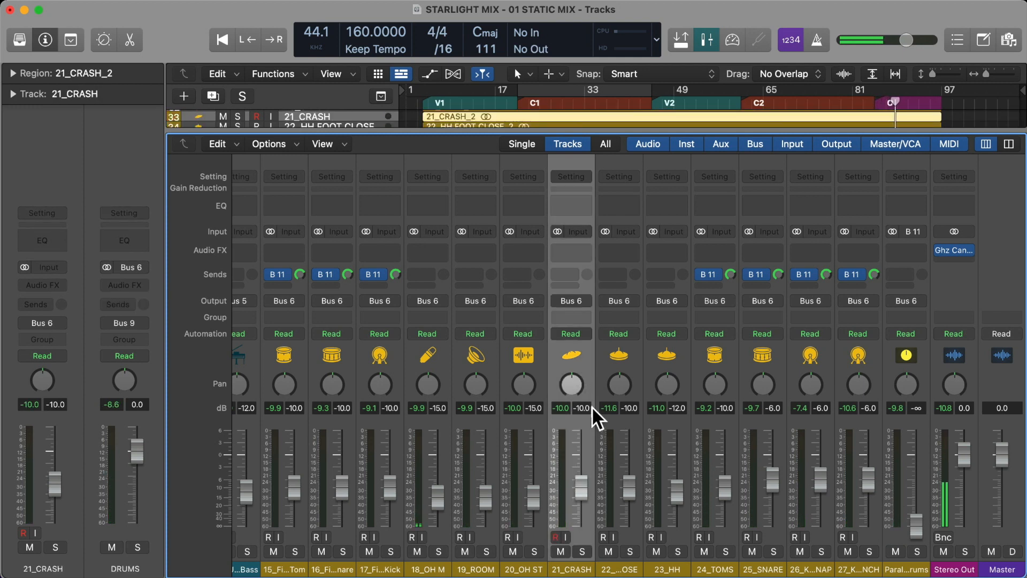
# - Select the three fill drum channels from 15_Fill Dub Tom to 17_Fill Dub Kick and set their level to -6 dB
pyautogui.click(386, 352)
pyautogui.keyDown('shift'); pyautogui.click(295, 349); pyautogui.keyUp('shift')
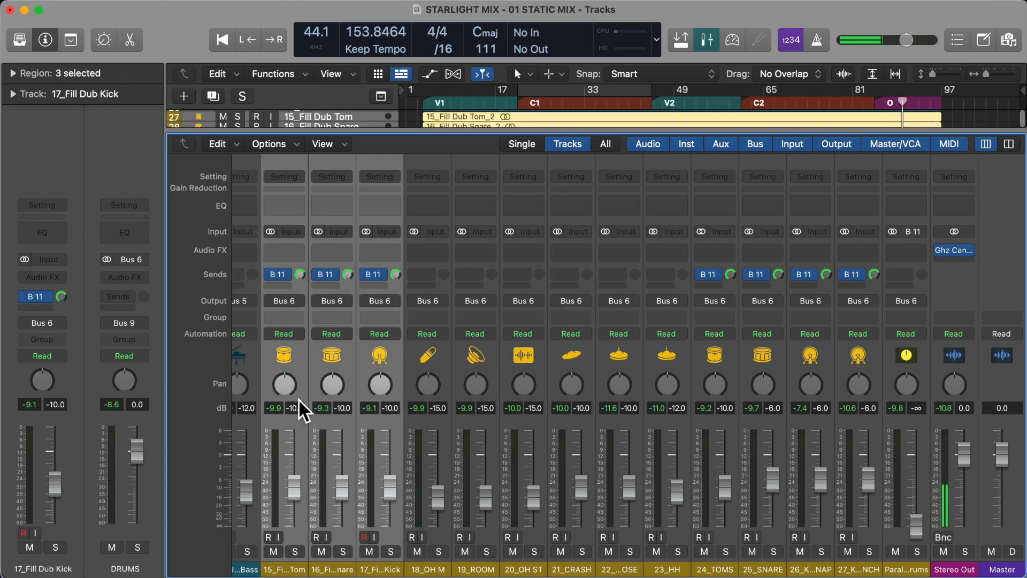
pyautogui.doubleClick(298, 405)
pyautogui.write('-6')
pyautogui.press('Return')
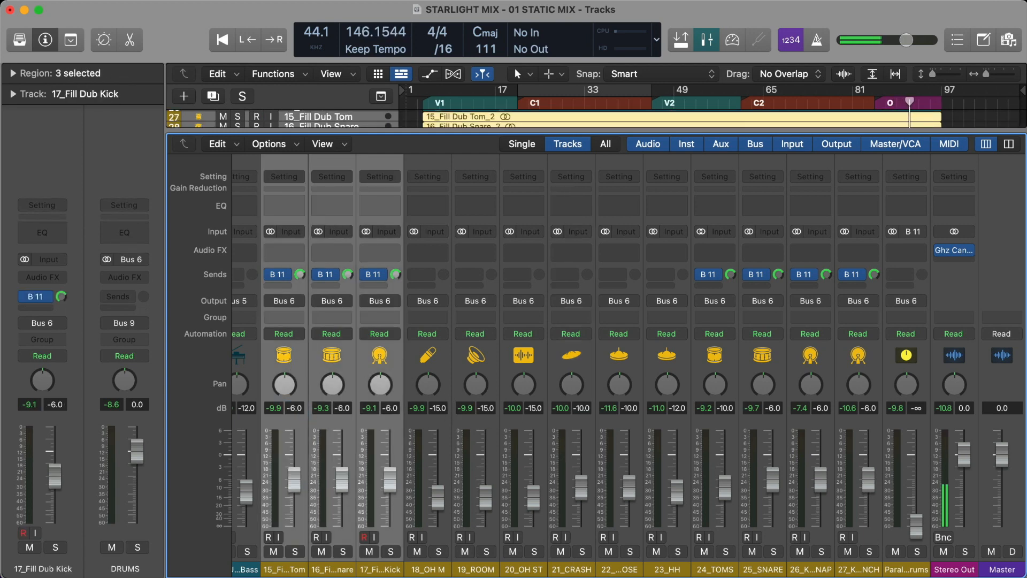
# - Raise the 01C outro lead vocal level to -3 dB and move the playhead back to the V1 verse marker
pyautogui.hscroll(-10, 303, 481)
pyautogui.hscroll(-3, 579, 398)
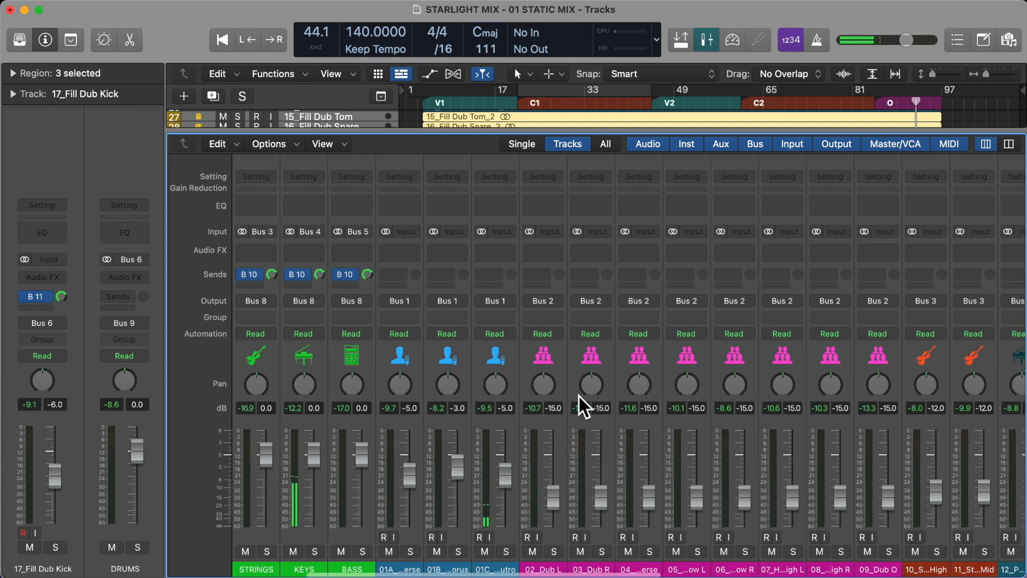
pyautogui.press('Return')
pyautogui.hotkey('alt', '.')
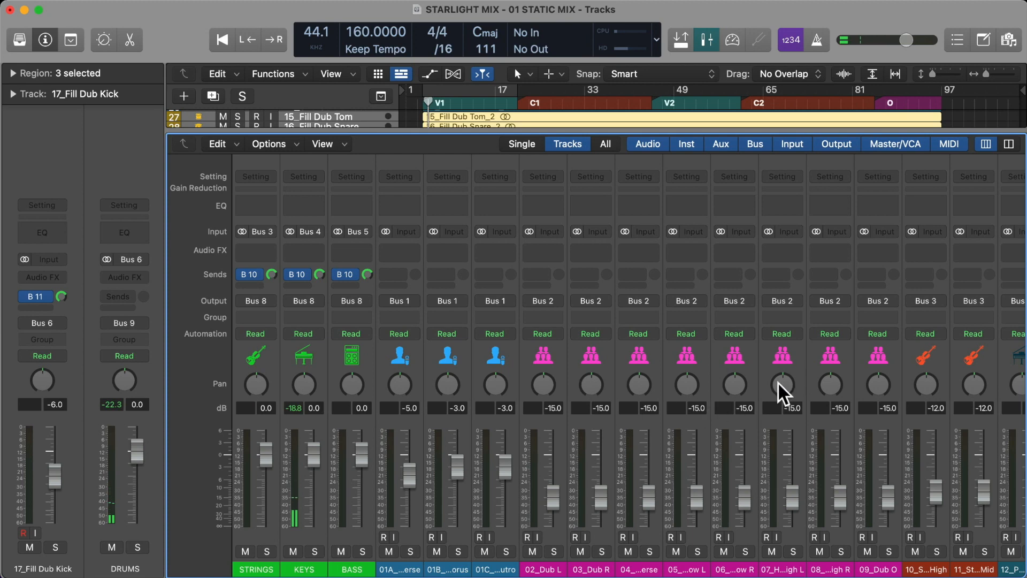
pyautogui.hscroll(10, 779, 383)
pyautogui.hscroll(-3, 778, 381)
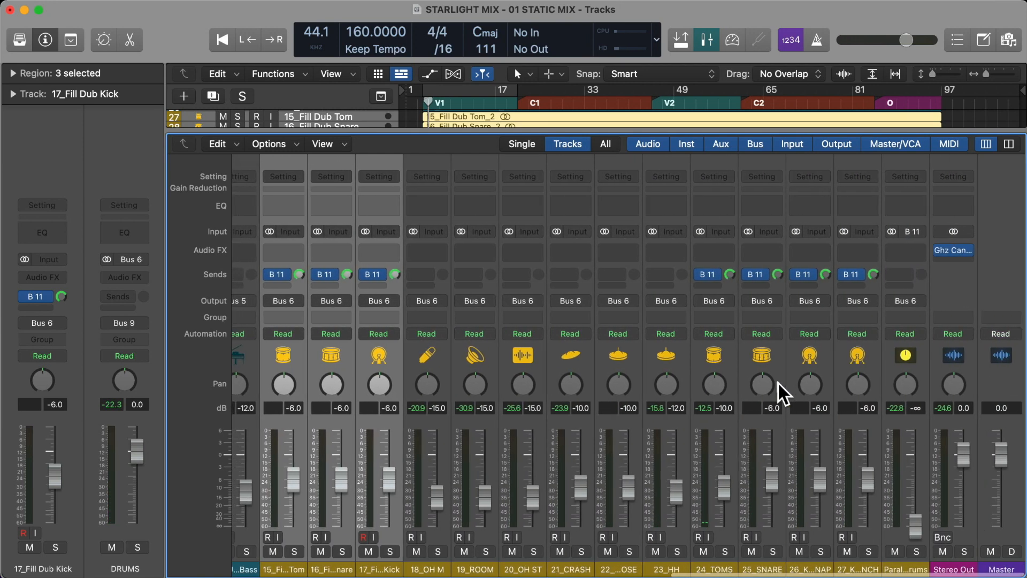
pyautogui.hscroll(-10, 680, 366)
pyautogui.hscroll(-5, 681, 368)
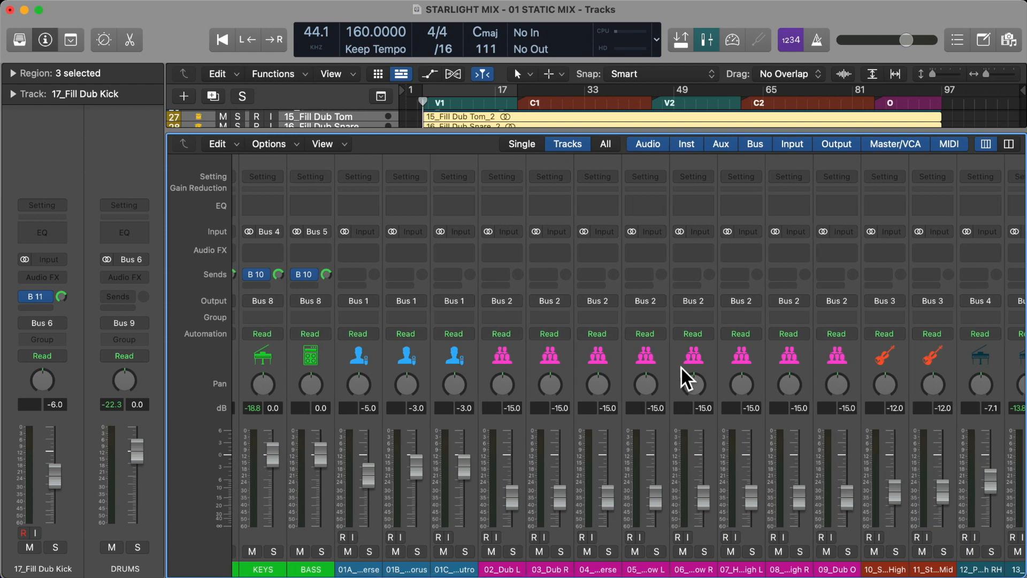
# - Lower the 23_HH channel level to -15 dB
pyautogui.hscroll(10, 719, 395)
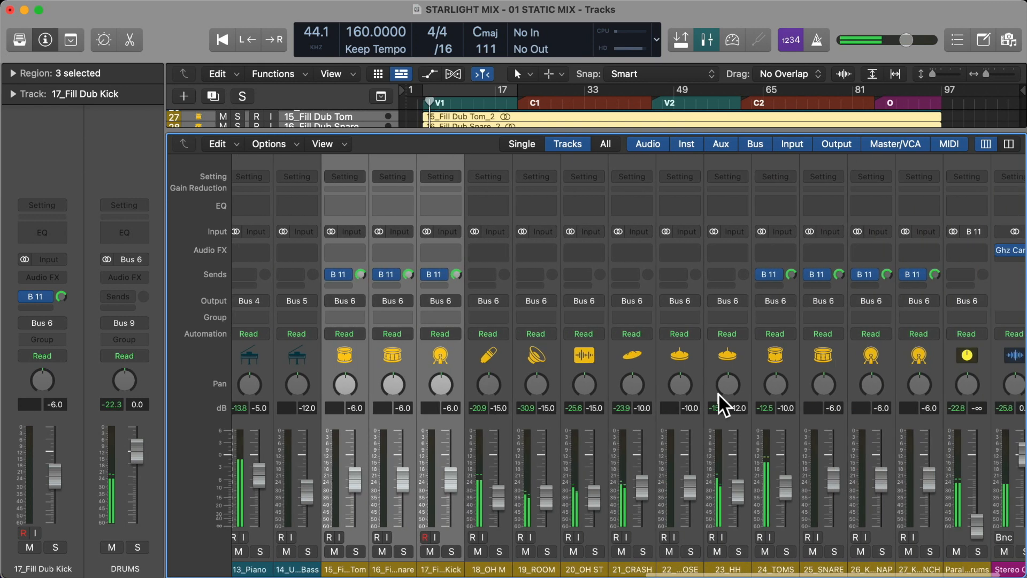
pyautogui.hscroll(2, 718, 392)
pyautogui.doubleClick(676, 409)
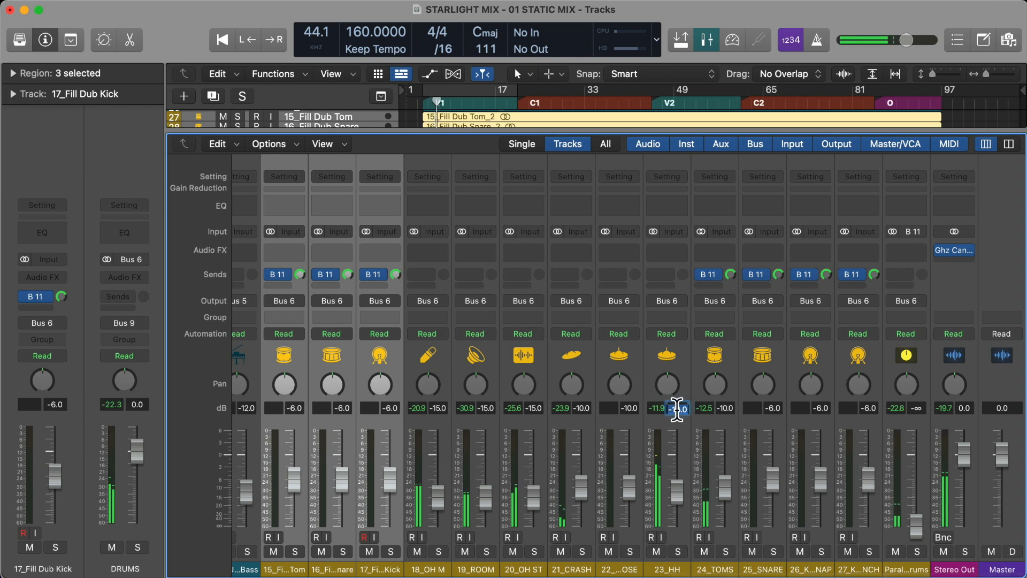
pyautogui.write('-14')
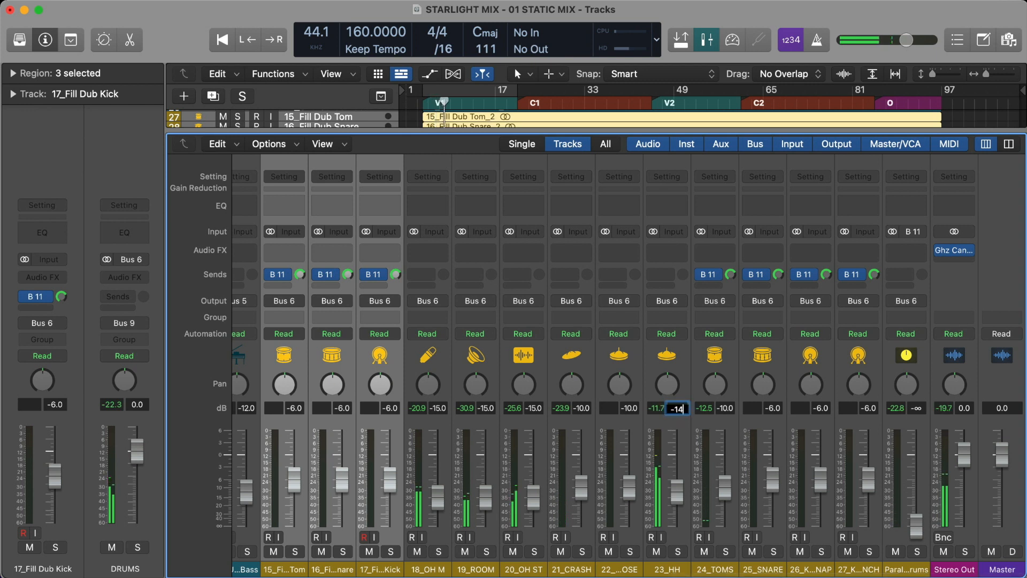
pyautogui.press('BackSpace')
pyautogui.write('5')
pyautogui.press('Return')
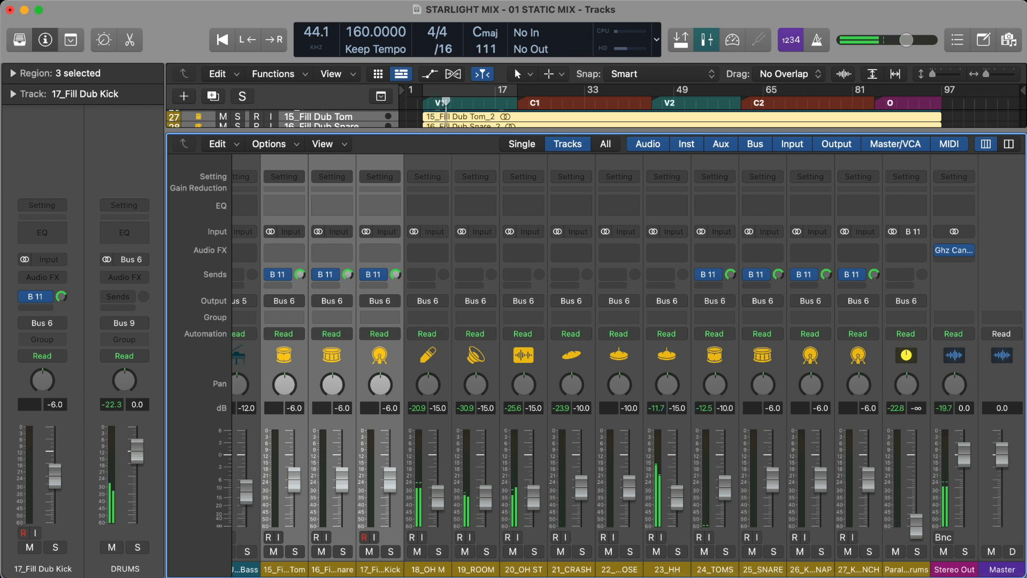
# - Try the 23_HH level at -18 dB, and bring it back up to -15 dB
pyautogui.doubleClick(679, 410)
pyautogui.write('-18')
pyautogui.press('Return')
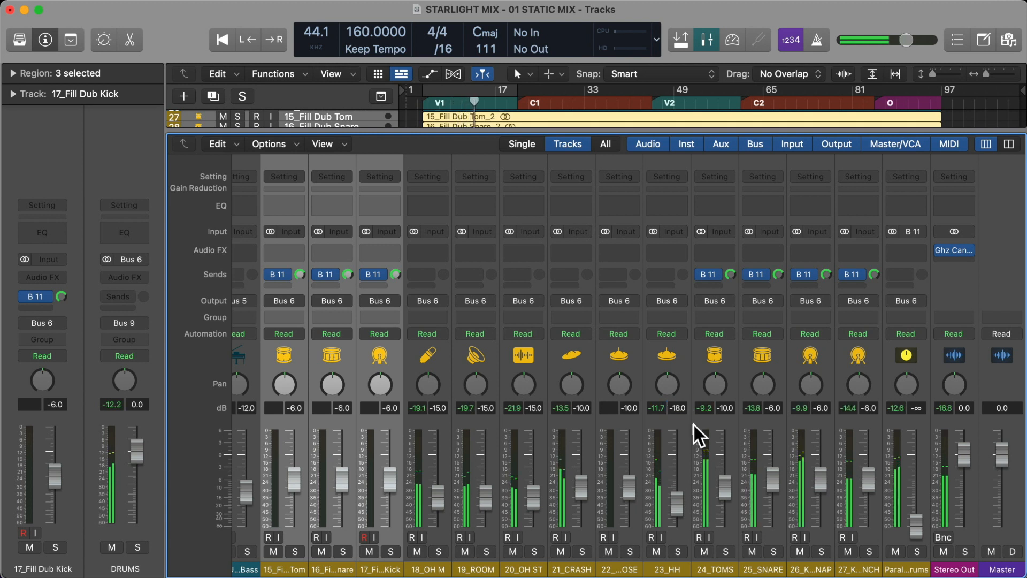
pyautogui.doubleClick(678, 408)
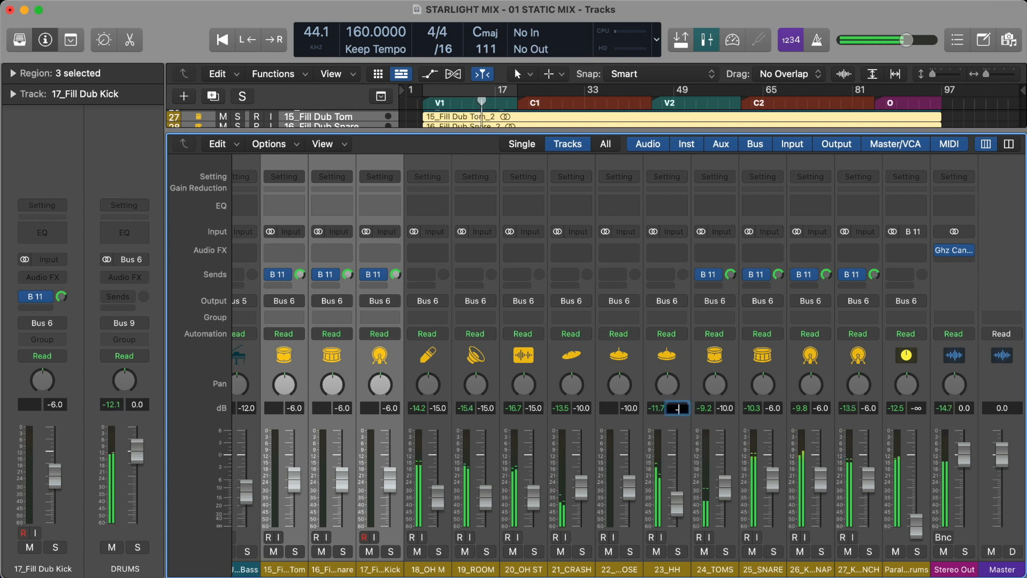
pyautogui.write('-15')
pyautogui.press('Return')
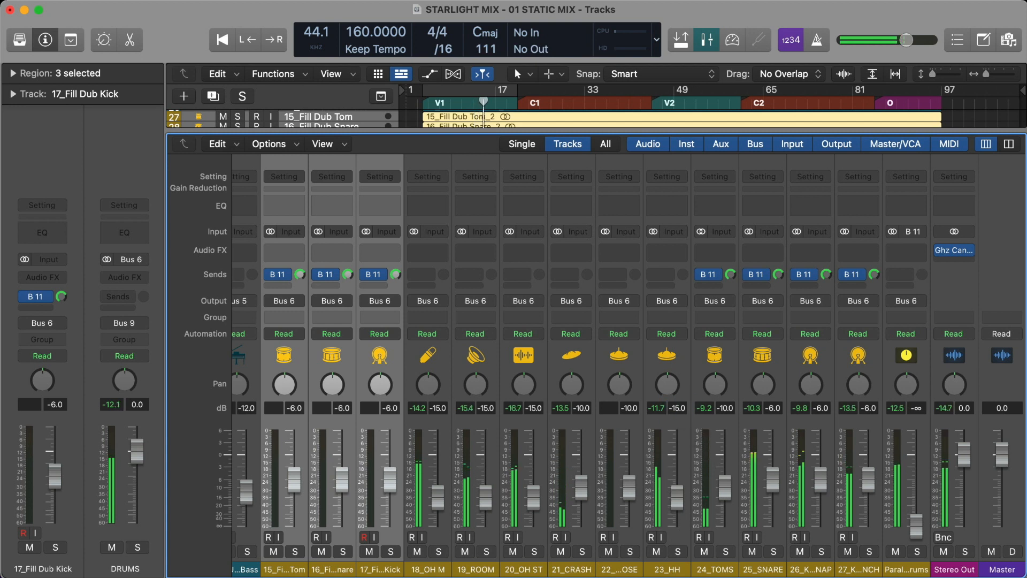
# - Set the 23_HH hi-hat level to -17 dB
pyautogui.doubleClick(679, 408)
pyautogui.write('-17')
pyautogui.press('Return')
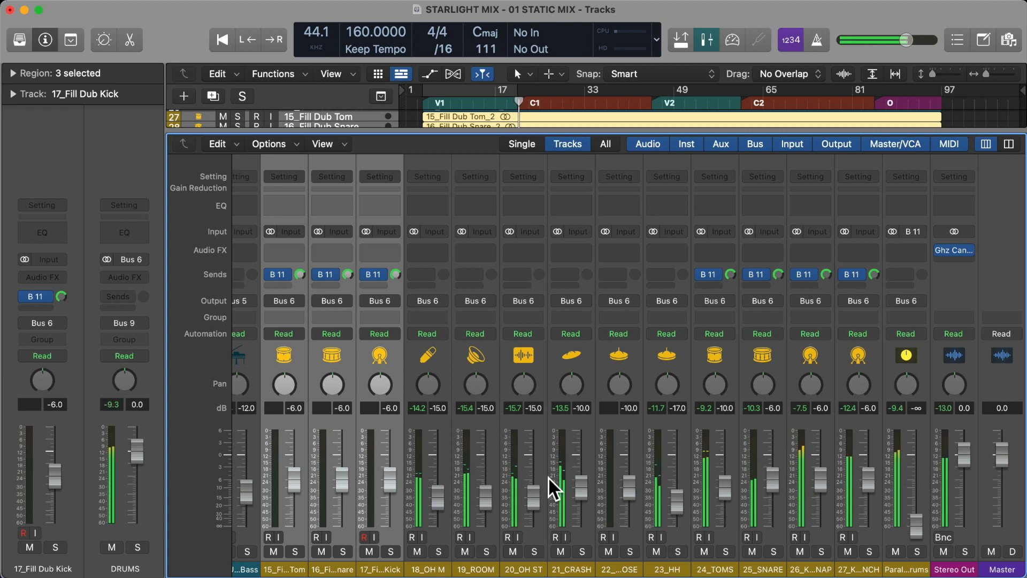
# - Briefly solo the 21_CRASH channel in the first chorus and raise its level to -7 dB
pyautogui.hscroll(-1, 497, 359)
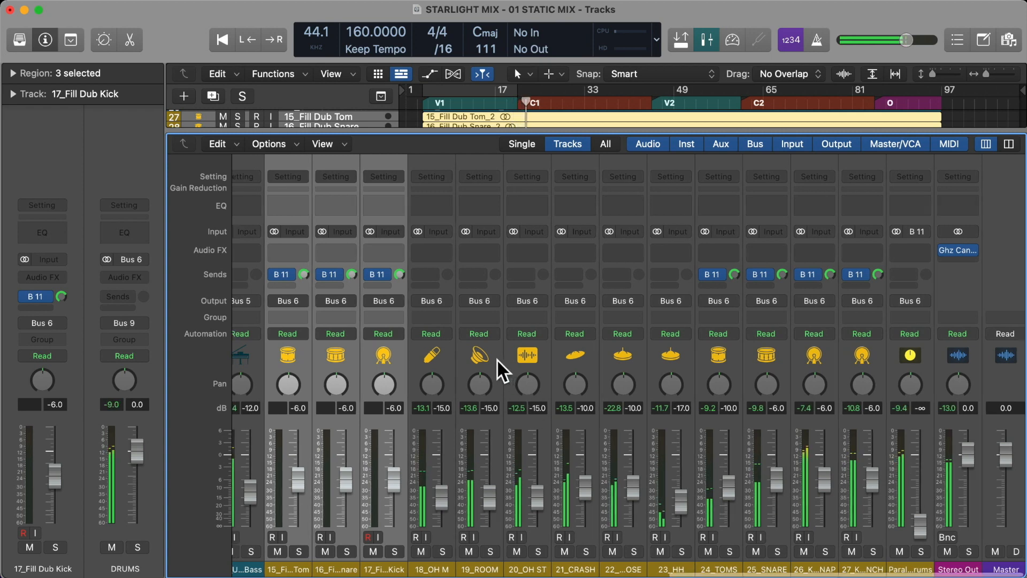
pyautogui.hscroll(-3, 497, 358)
pyautogui.click(653, 552)
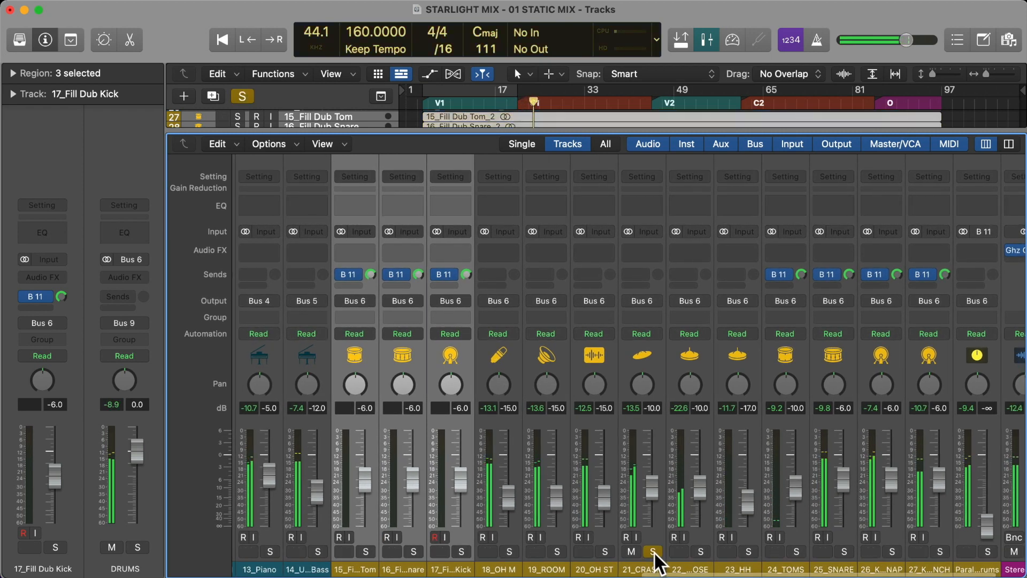
pyautogui.click(655, 551)
pyautogui.doubleClick(654, 407)
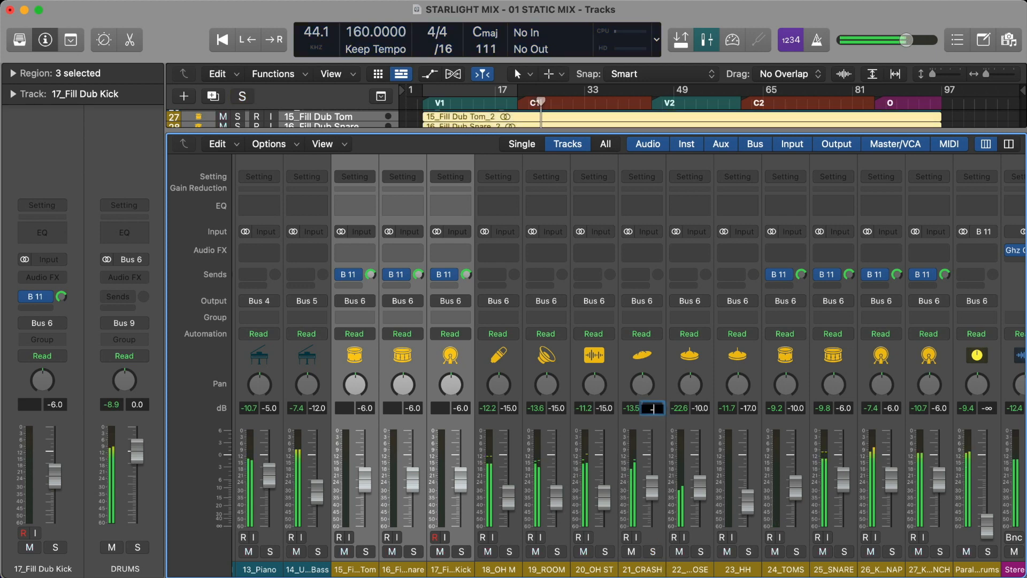
pyautogui.write('-7')
pyautogui.press('Return')
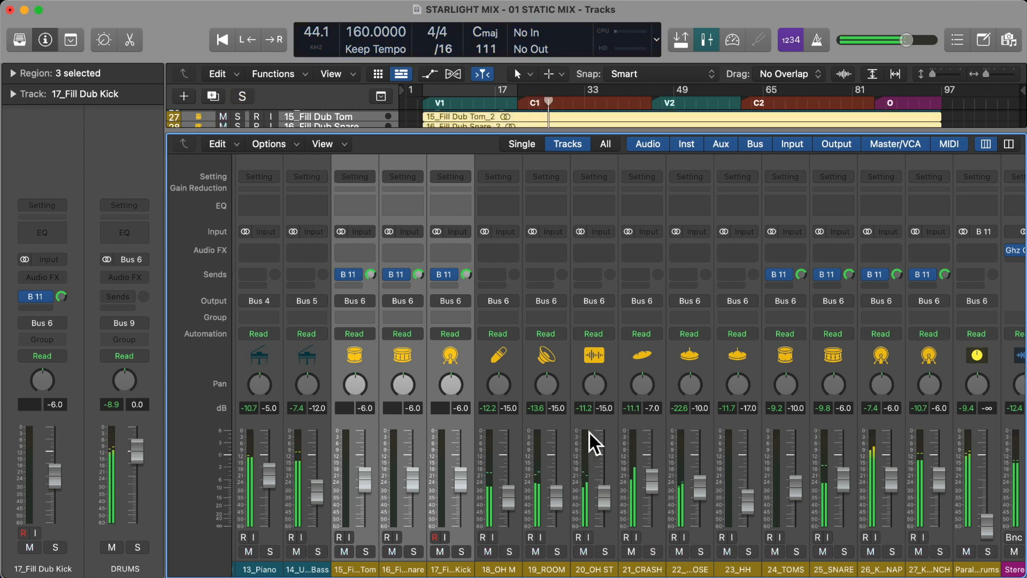
# - Briefly solo the 18_OH M overhead channel and raise its level to -12 dB
pyautogui.hscroll(-3, 576, 409)
pyautogui.moveTo(693, 551)
pyautogui.mouseDown()
pyautogui.moveTo(577, 550)
pyautogui.moveTo(674, 549)
pyautogui.mouseUp()
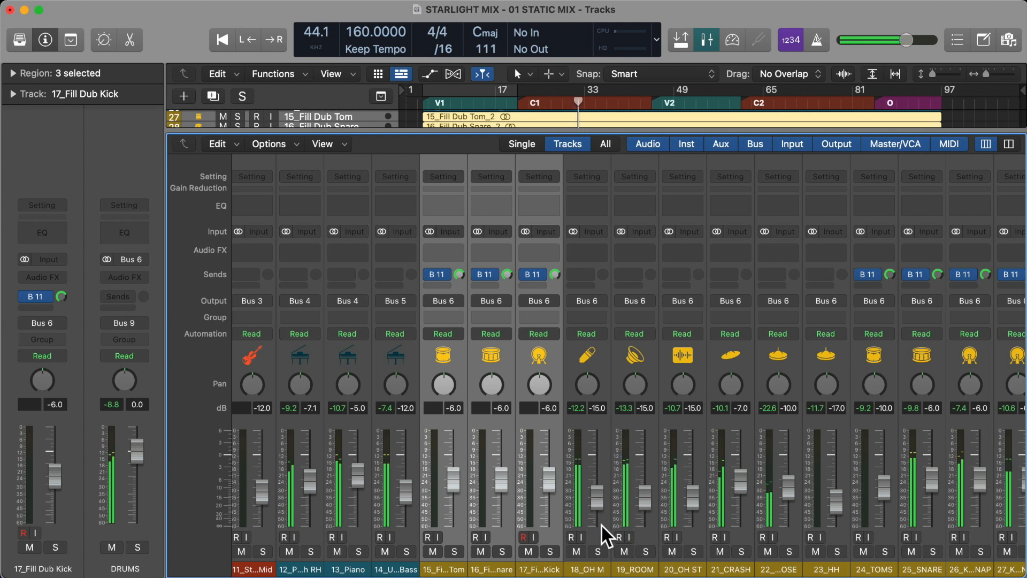
pyautogui.click(599, 549)
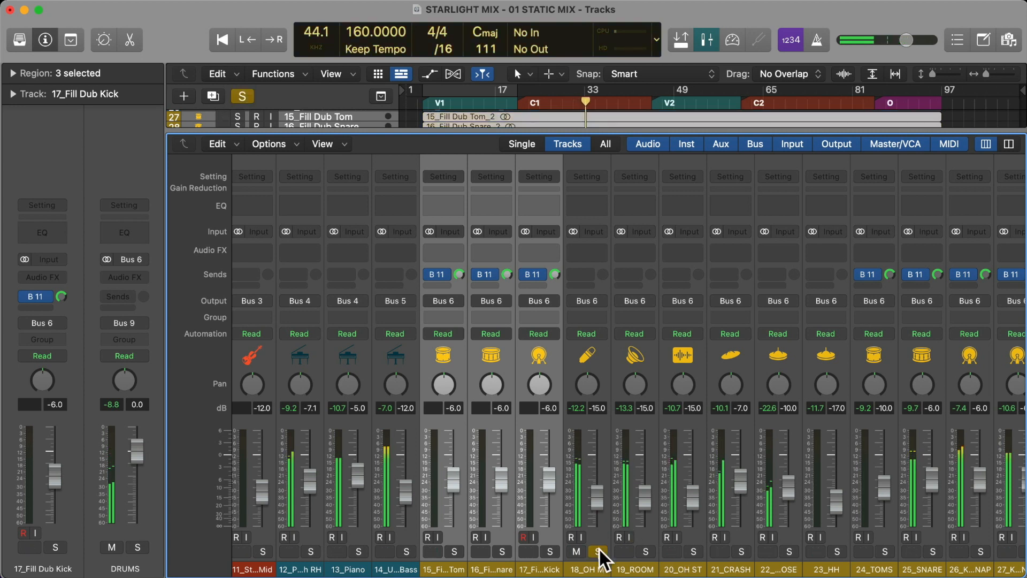
pyautogui.click(598, 550)
pyautogui.doubleClick(600, 408)
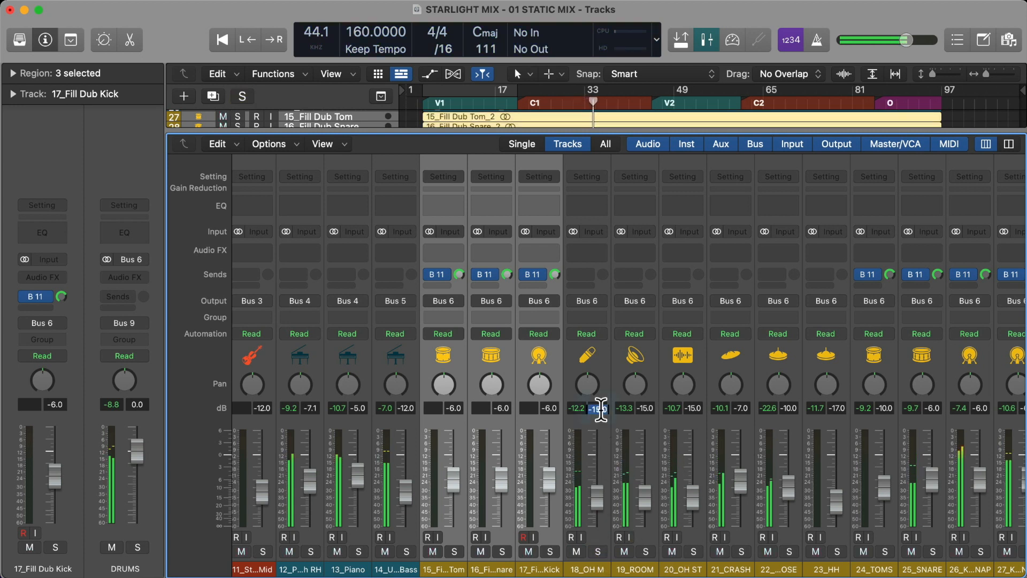
pyautogui.write('-12')
pyautogui.press('Return')
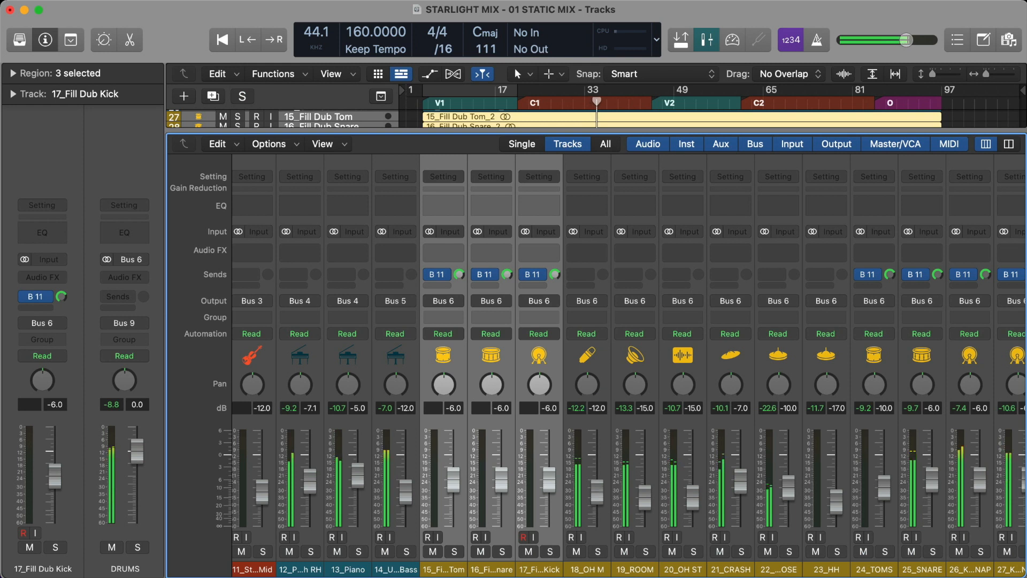
# - Check 19_ROOM in solo and raise its level to -13 dB, and briefly solo 20_OH ST
pyautogui.click(646, 551)
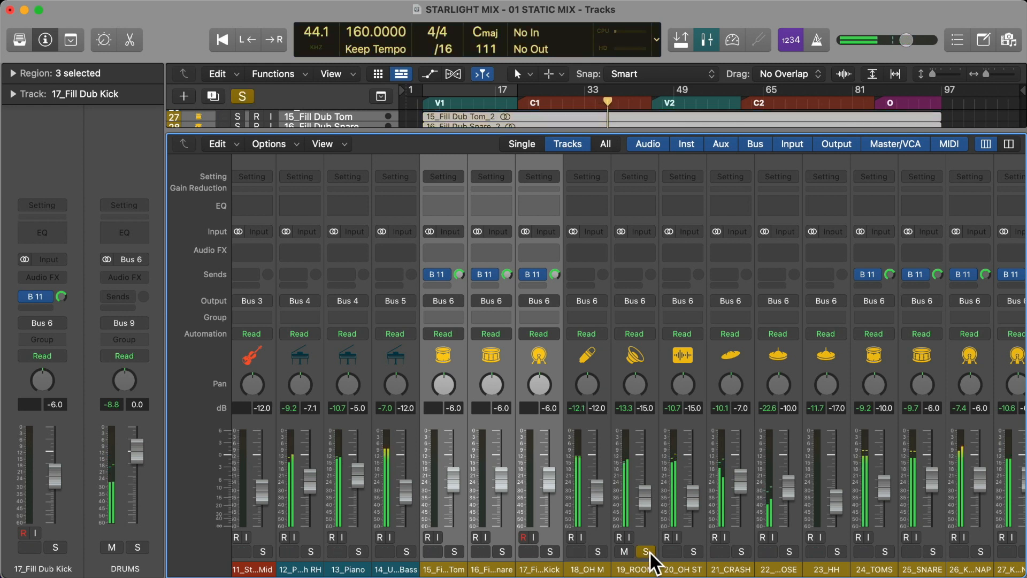
pyautogui.click(649, 551)
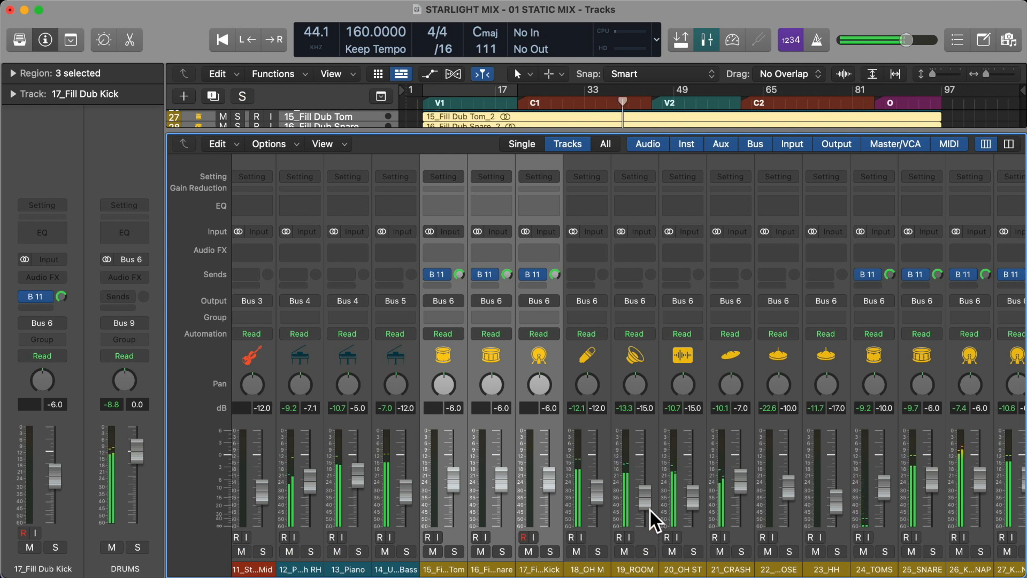
pyautogui.moveTo(645, 498); pyautogui.dragTo(645, 494)
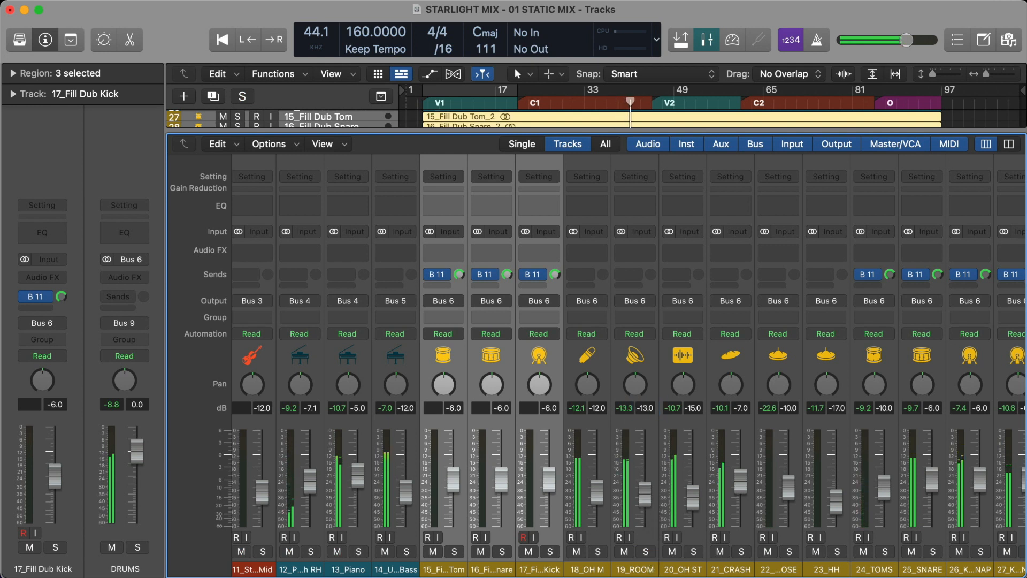
pyautogui.click(694, 551)
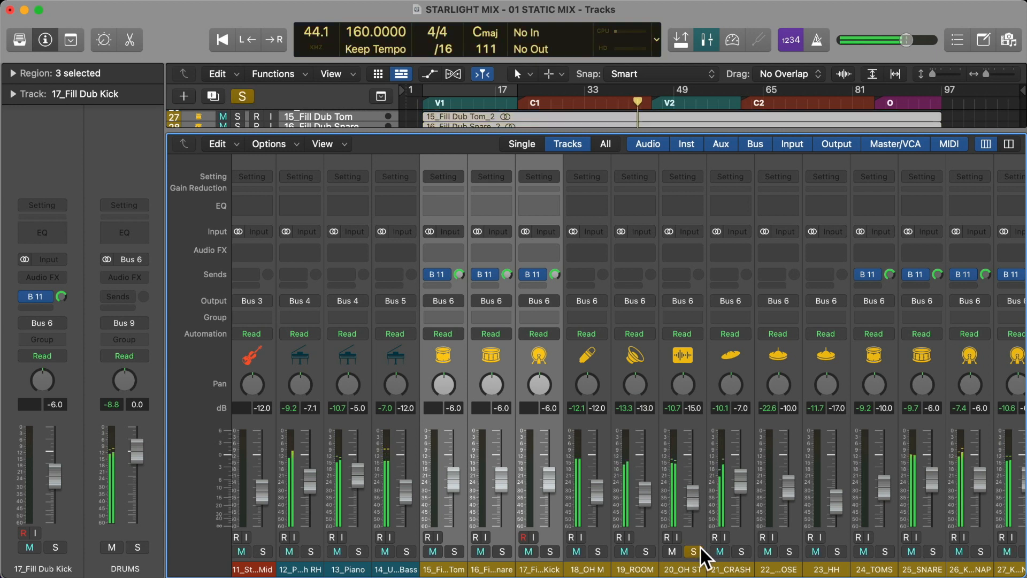
pyautogui.click(697, 551)
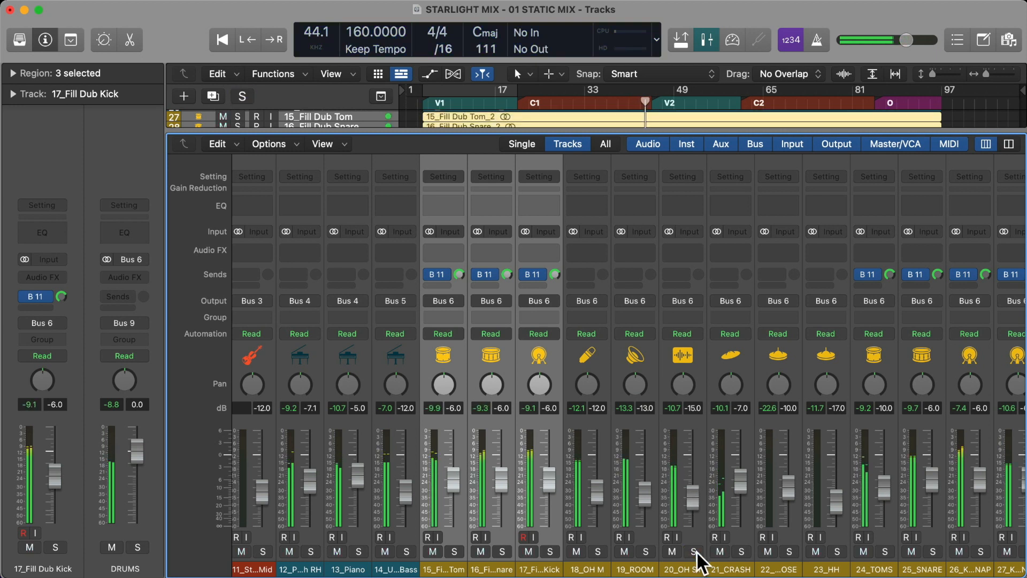
# - Replay the drum fill before the V2 marker and lower only the 17_Fill Dub Kick level to -10 dB
pyautogui.press(',')
pyautogui.press(',')
pyautogui.press(',')
pyautogui.press(',')
pyautogui.press(',')
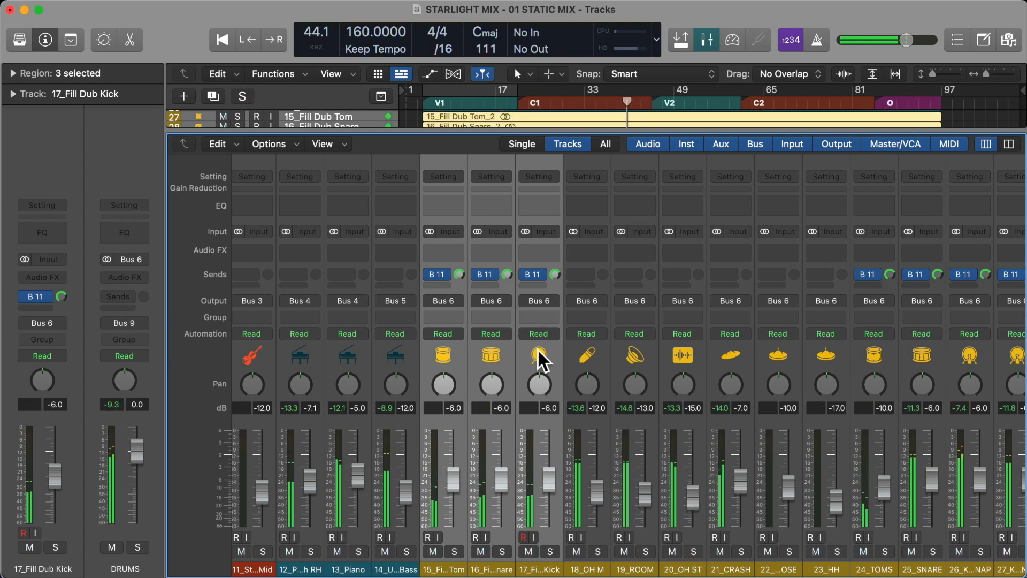
pyautogui.click(537, 348)
pyautogui.keyDown('shift'); pyautogui.click(457, 346); pyautogui.keyUp('shift')
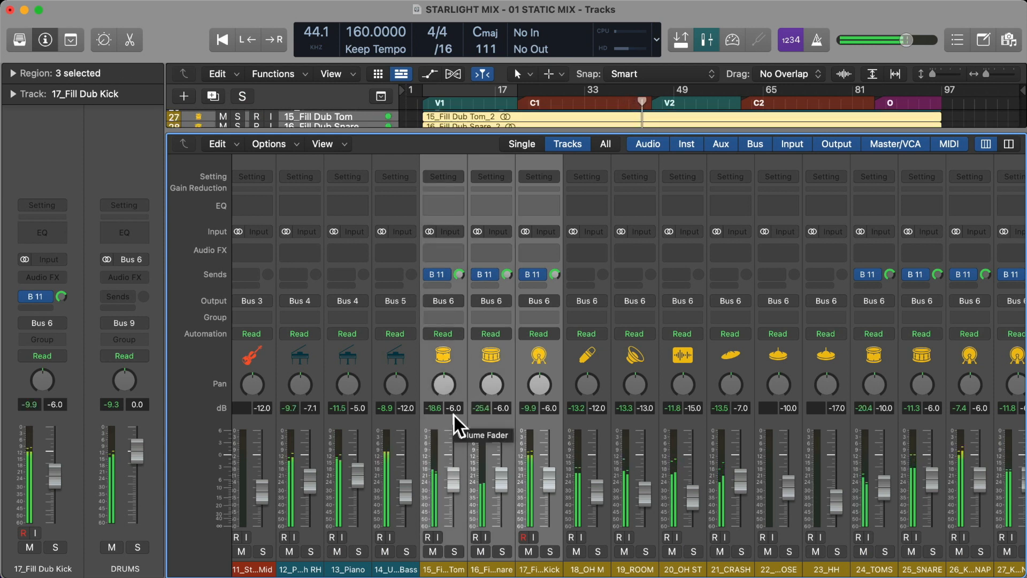
pyautogui.click(527, 366)
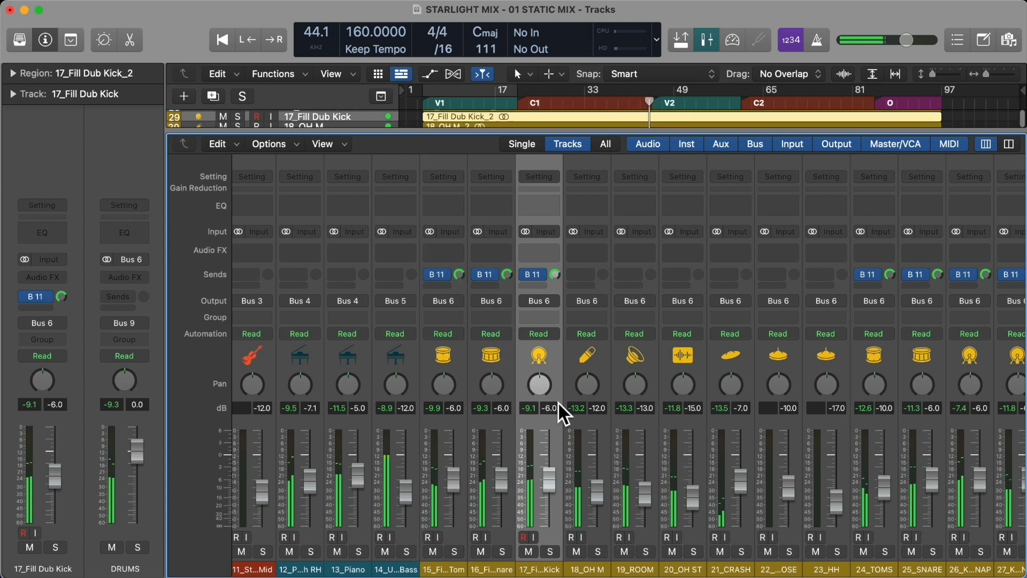
pyautogui.doubleClick(554, 406)
pyautogui.write('-10')
pyautogui.press('Return')
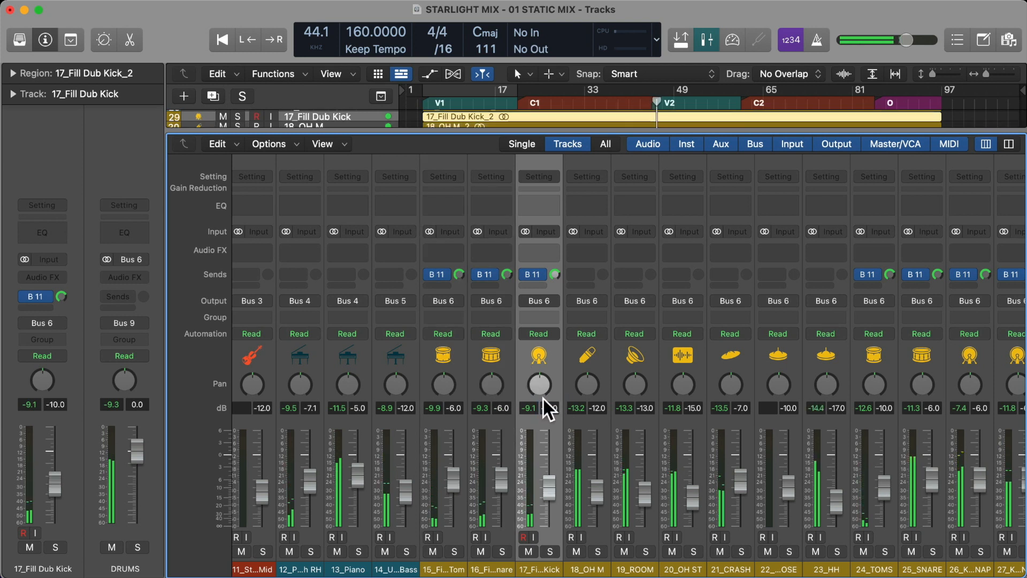
# - Replay the fill before V2, select 15_Fill Dub Tom and 16_Fill Dub Snare together, and set their level to -10 dB
pyautogui.press(',')
pyautogui.press(',')
pyautogui.press(',')
pyautogui.press(',')
pyautogui.press(',')
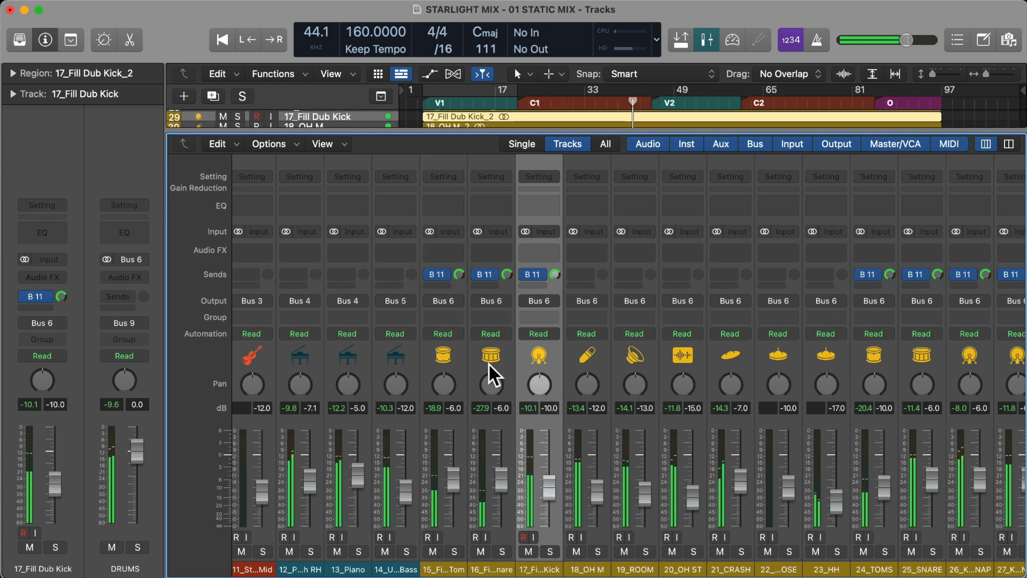
pyautogui.moveTo(487, 361); pyautogui.dragTo(456, 356)
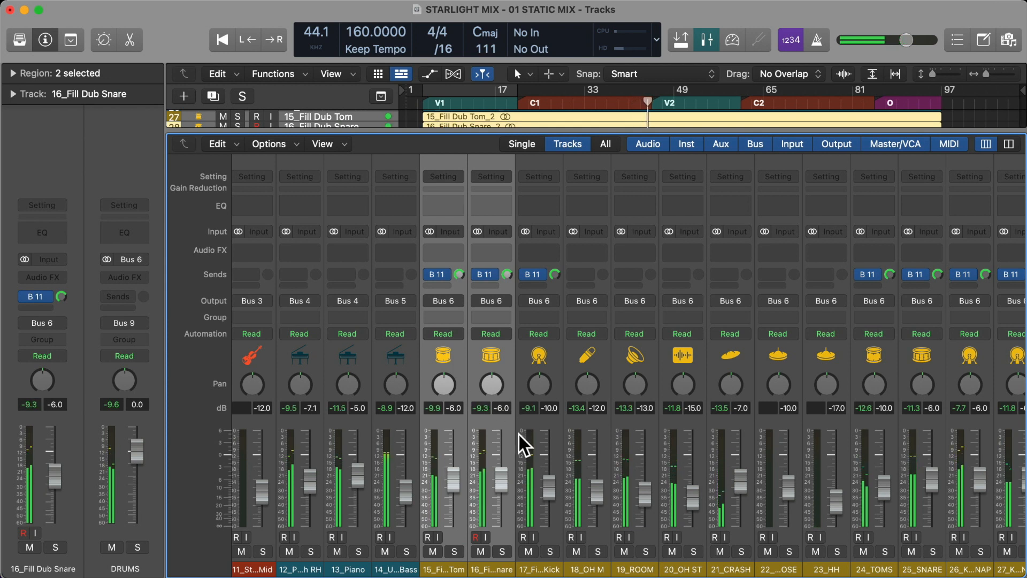
pyautogui.doubleClick(501, 405)
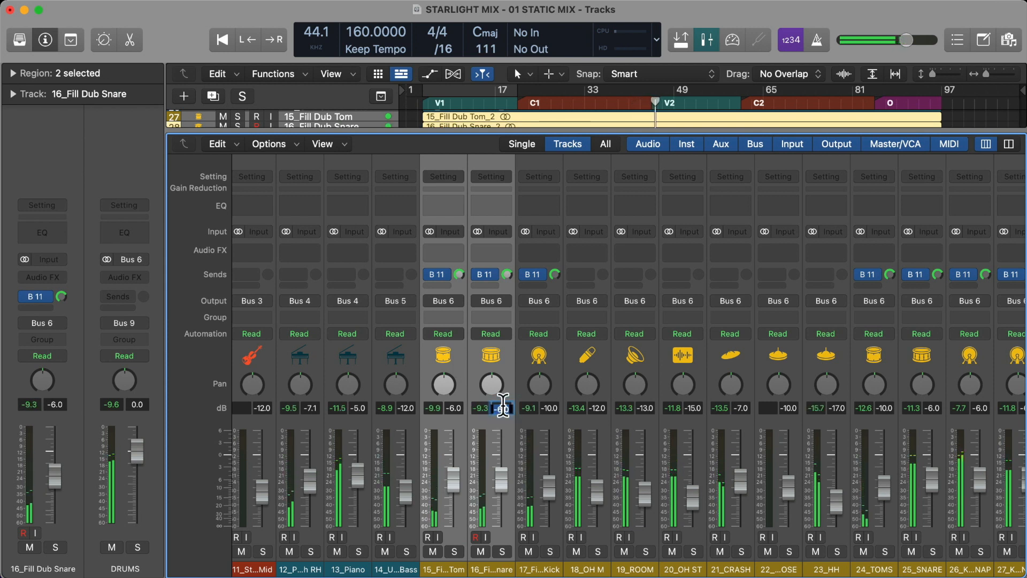
pyautogui.write('-10')
pyautogui.press('Return')
# - Select the 13_Piano channel and check the piano and lead vocal levels while the second verse plays
pyautogui.hscroll(-10, 571, 410)
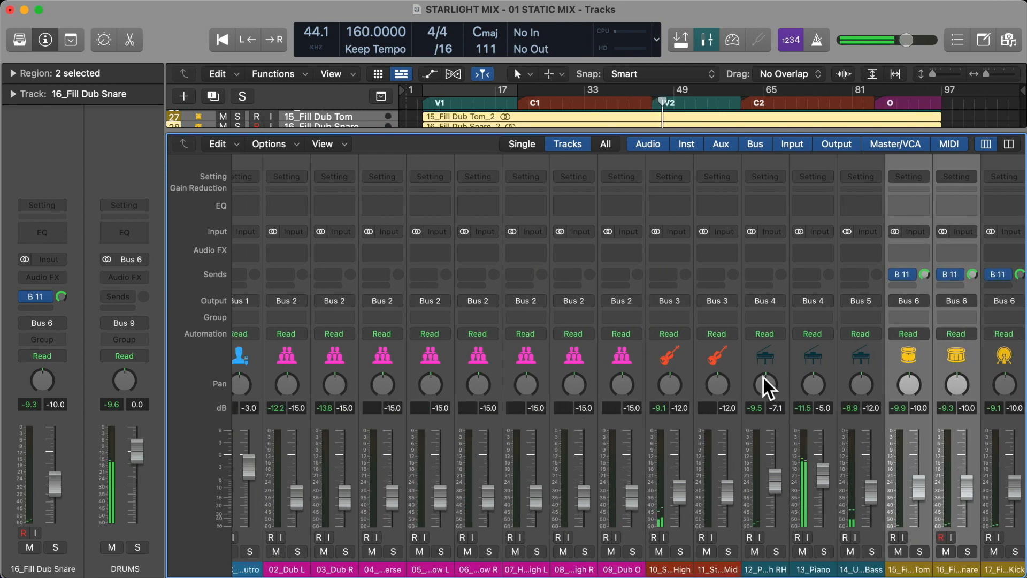
pyautogui.click(821, 354)
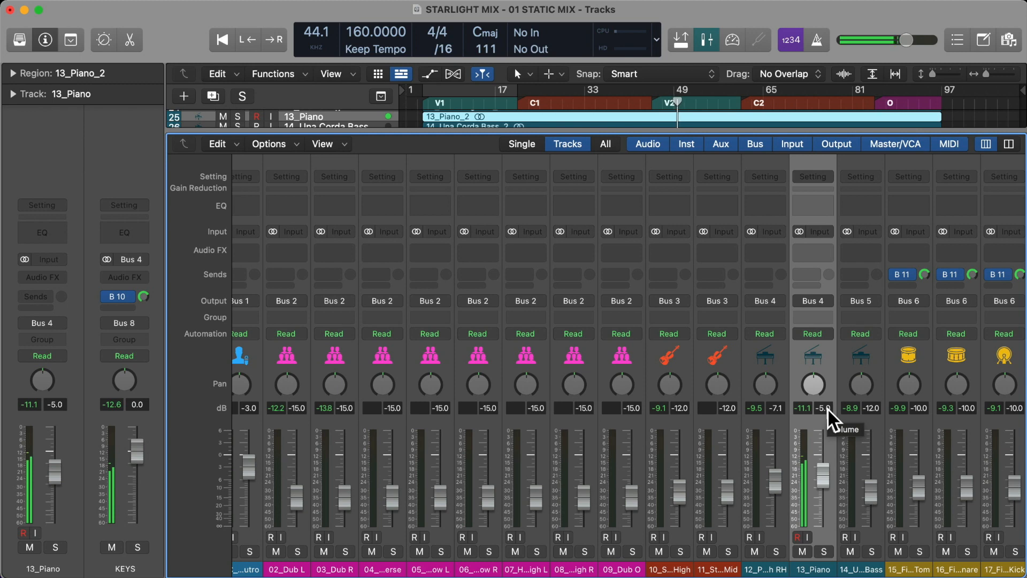
pyautogui.hscroll(-2, 783, 476)
pyautogui.hscroll(-10, 782, 475)
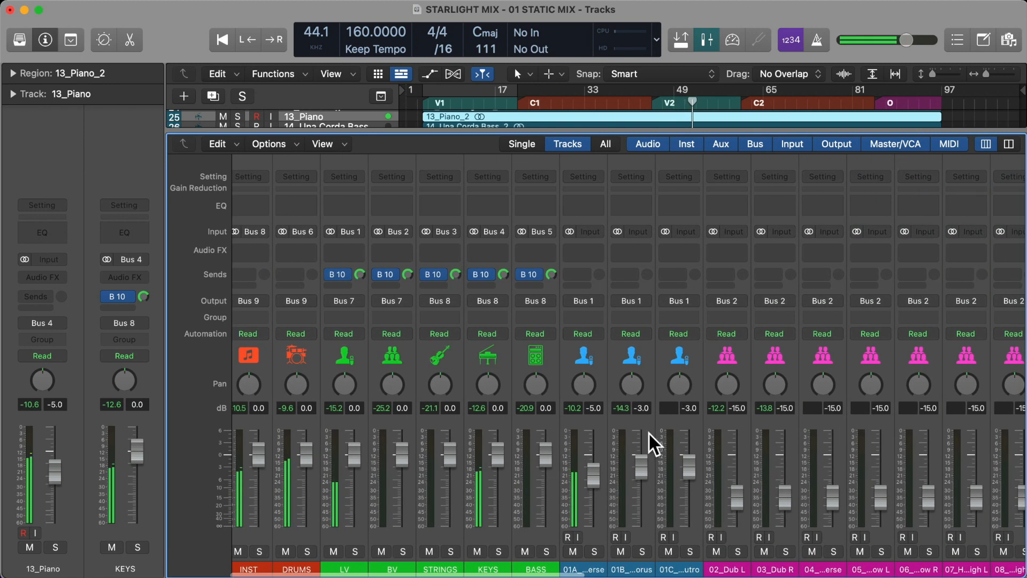
pyautogui.hscroll(3, 649, 432)
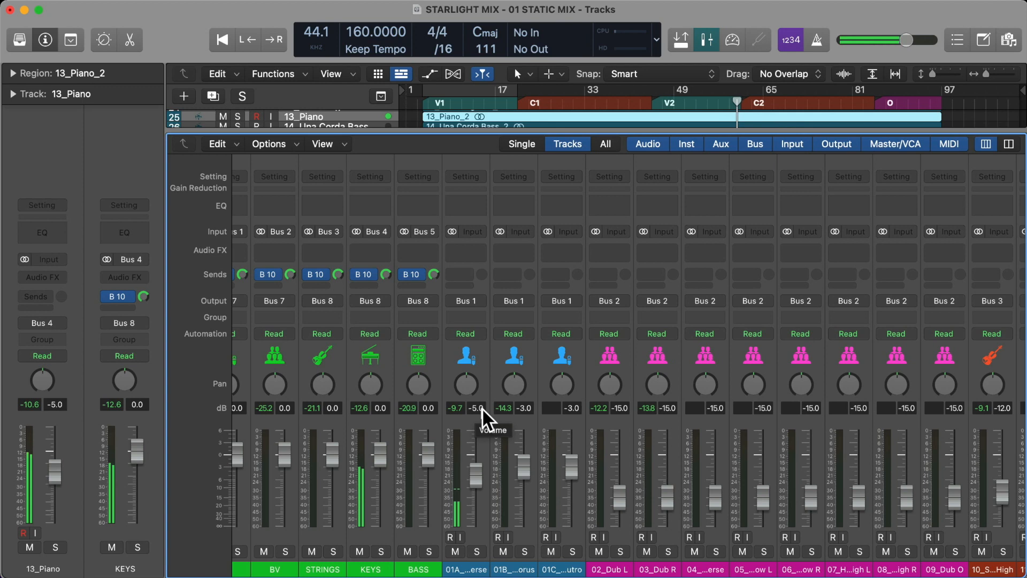
# - Lower the 24_TOMS channel level to -15 dB
pyautogui.hscroll(10, 733, 425)
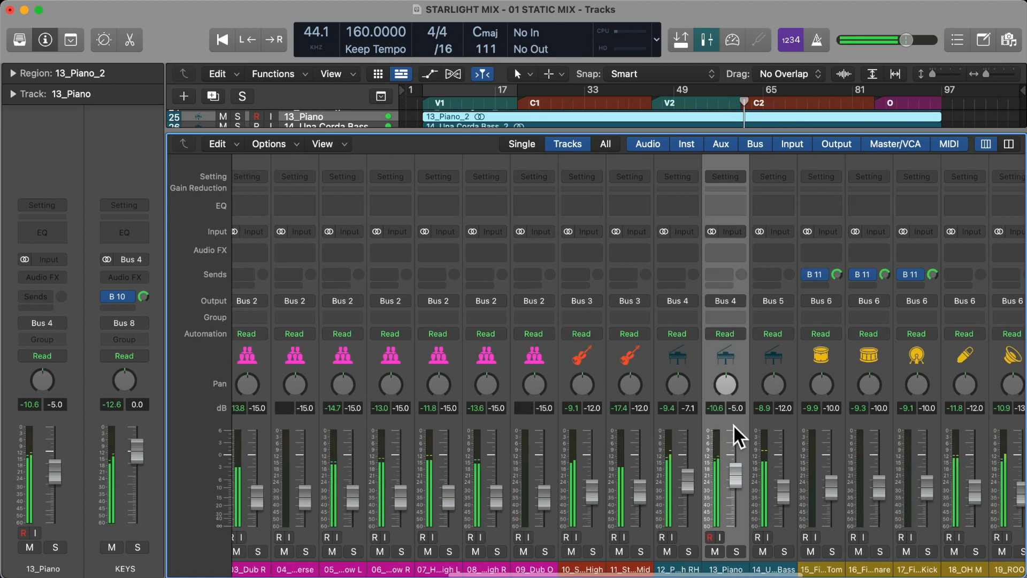
pyautogui.hscroll(2, 732, 424)
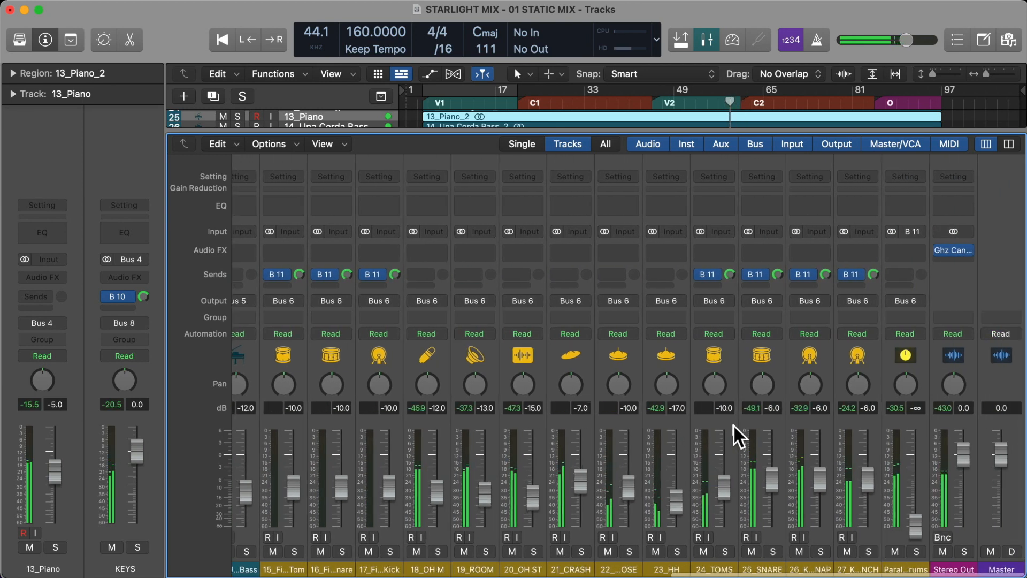
pyautogui.click(724, 485)
pyautogui.write('-15')
pyautogui.press('Return')
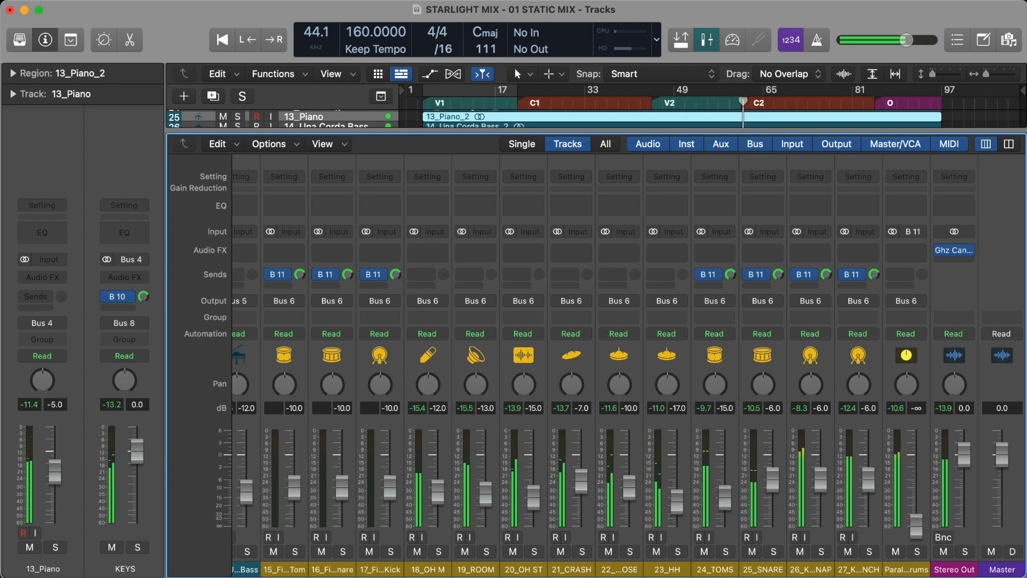
# - Check the vocal, strings and keys channel levels while the second chorus plays, and stop playback
pyautogui.hscroll(-15, 604, 466)
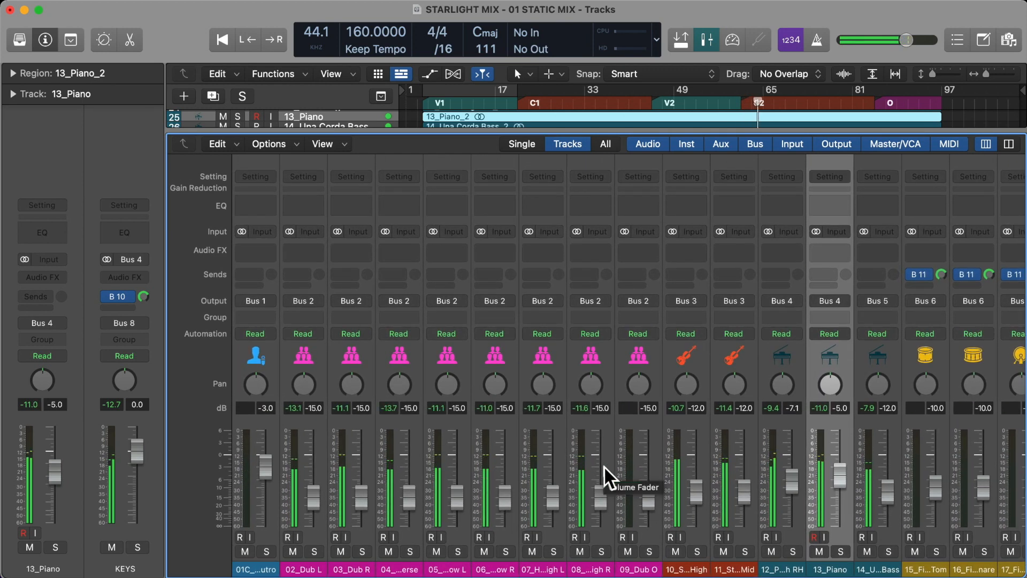
pyautogui.hscroll(-8, 604, 466)
pyautogui.hscroll(4, 603, 465)
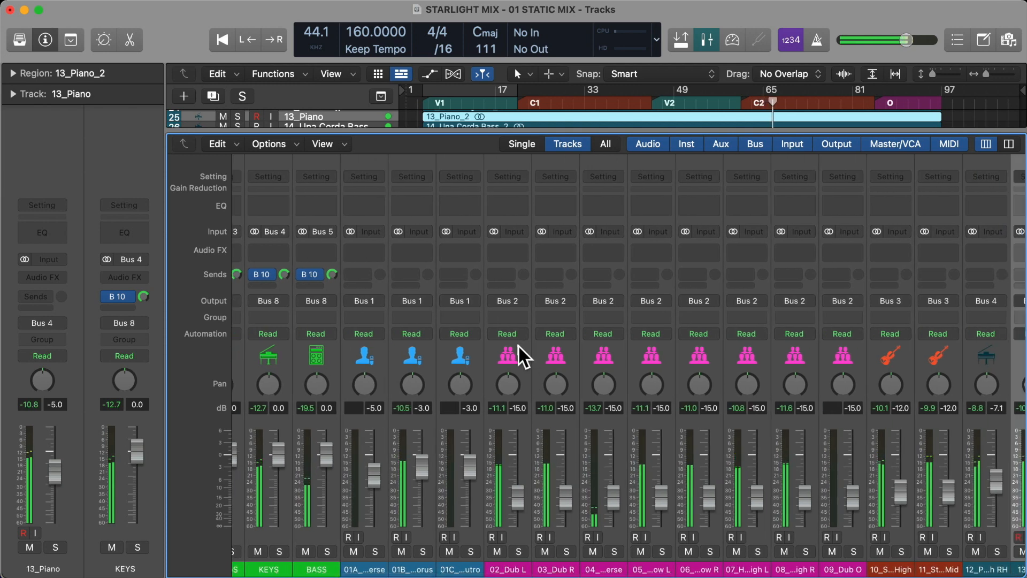
pyautogui.press('space')
# - Open the Ghz CanOpener Studio 3 plug-in on the Stereo Out channel to review its monitoring settings, and close it
pyautogui.hscroll(-3, 718, 416)
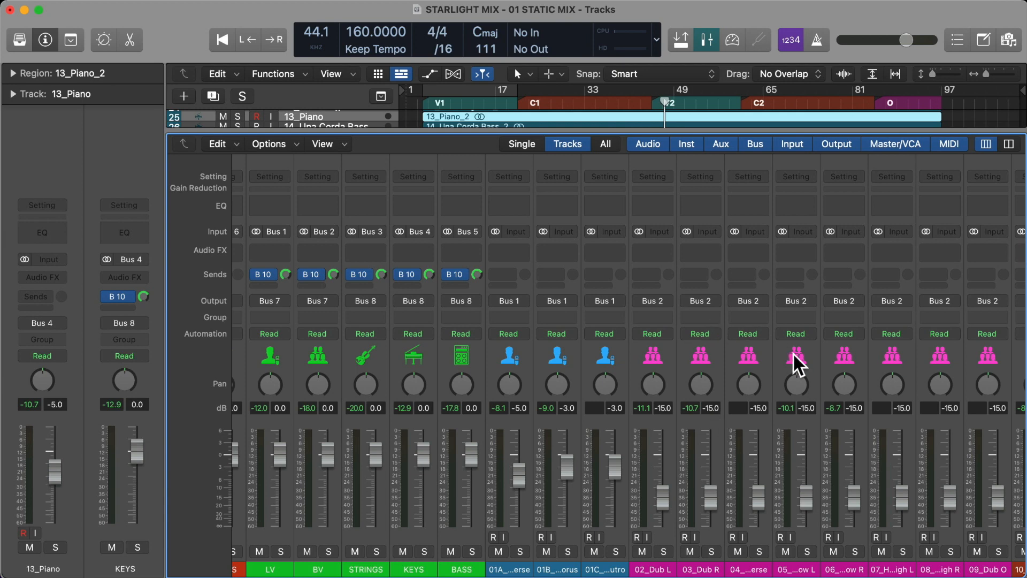
pyautogui.hscroll(15, 797, 365)
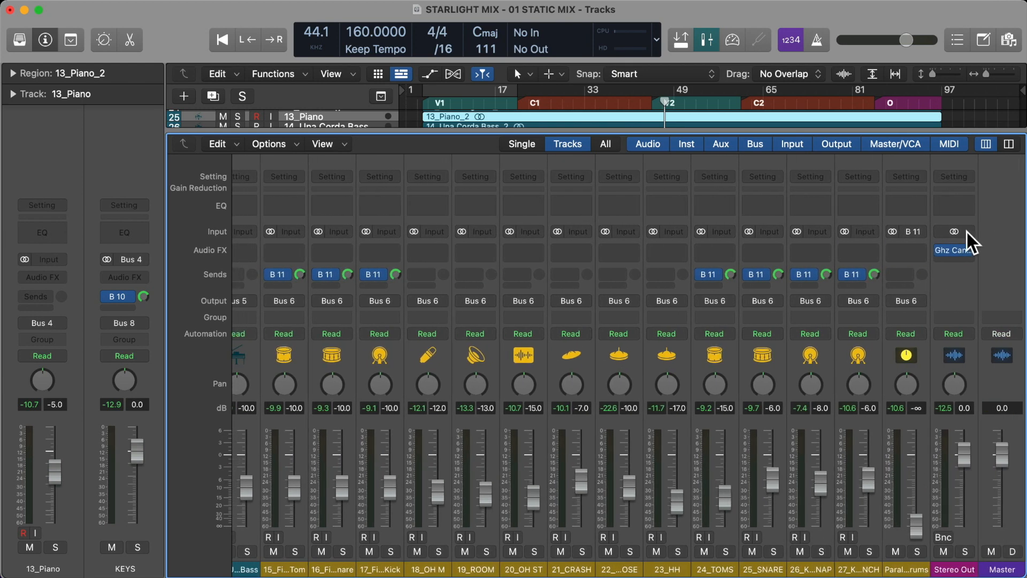
pyautogui.click(957, 249)
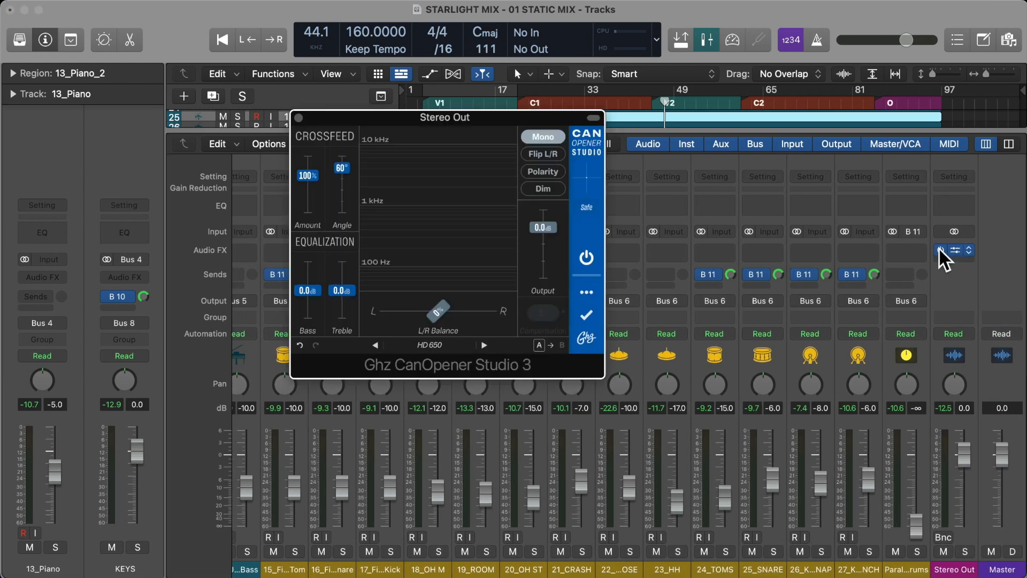
pyautogui.click(298, 113)
pyautogui.hscroll(-15, 739, 356)
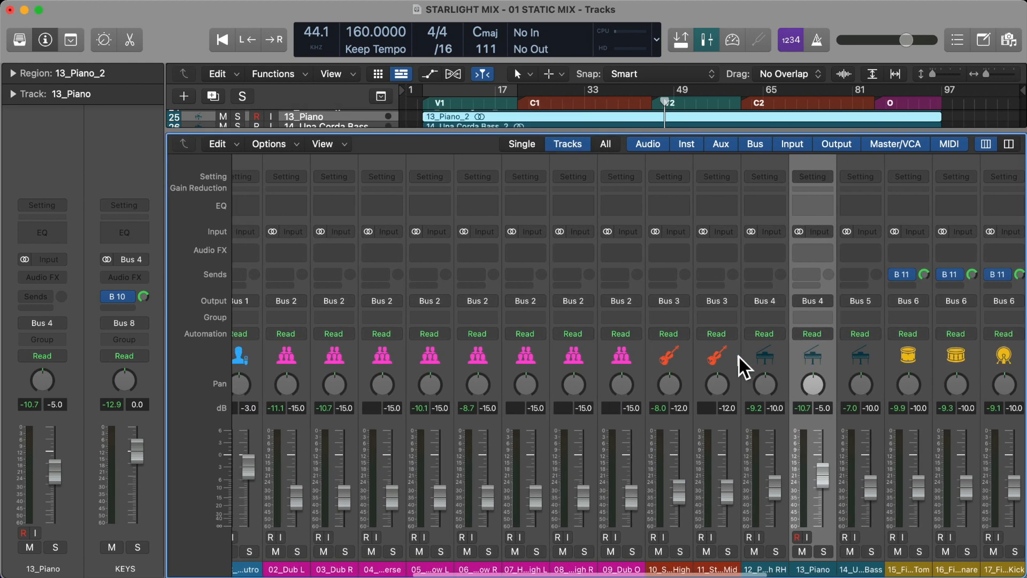
# - Play the song from the beginning and insert the Ghz Midside 3 plug-in on the 23_HH channel
pyautogui.press('Return')
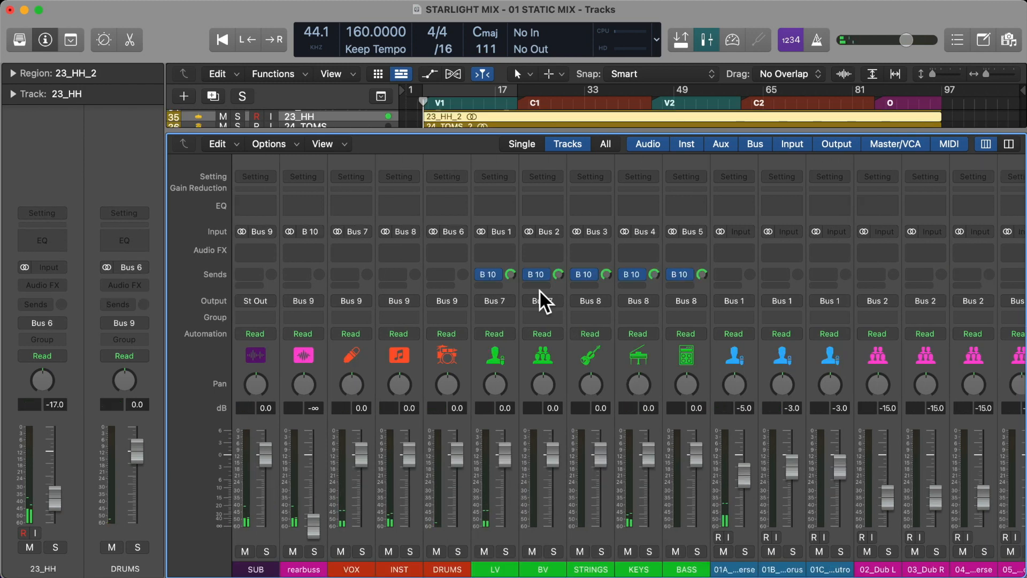
pyautogui.hscroll(15, 797, 286)
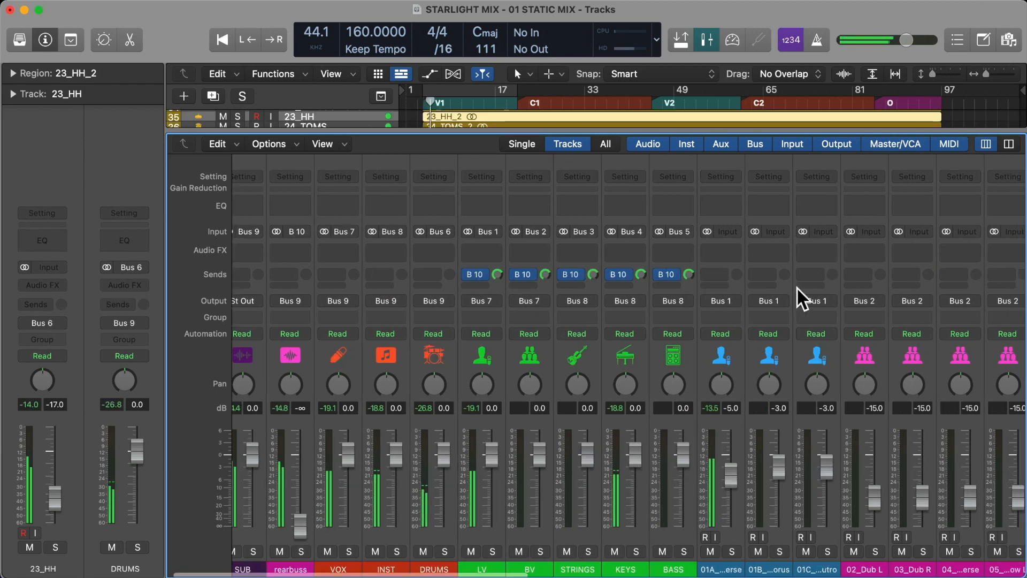
pyautogui.hscroll(8, 797, 287)
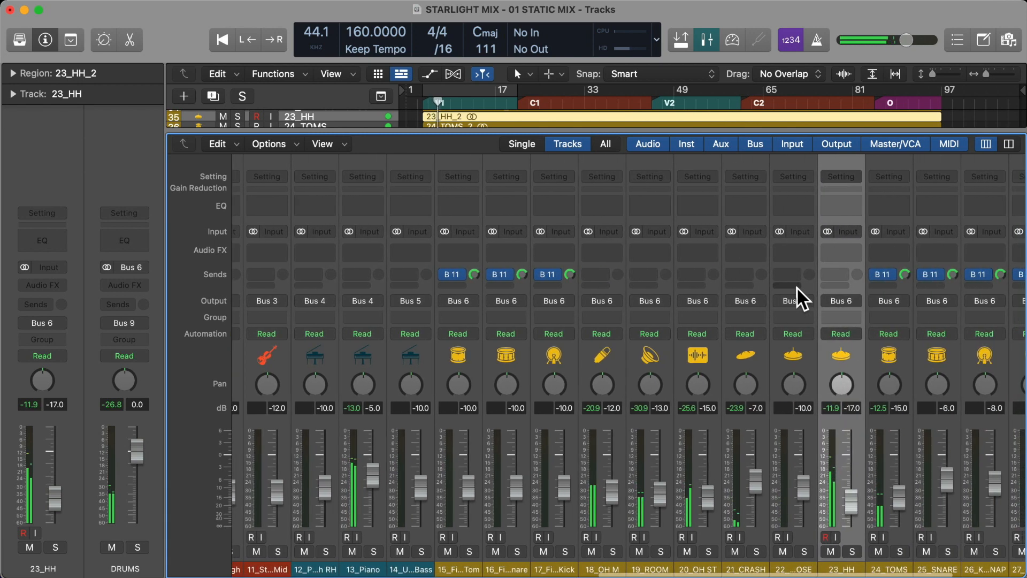
pyautogui.click(657, 252)
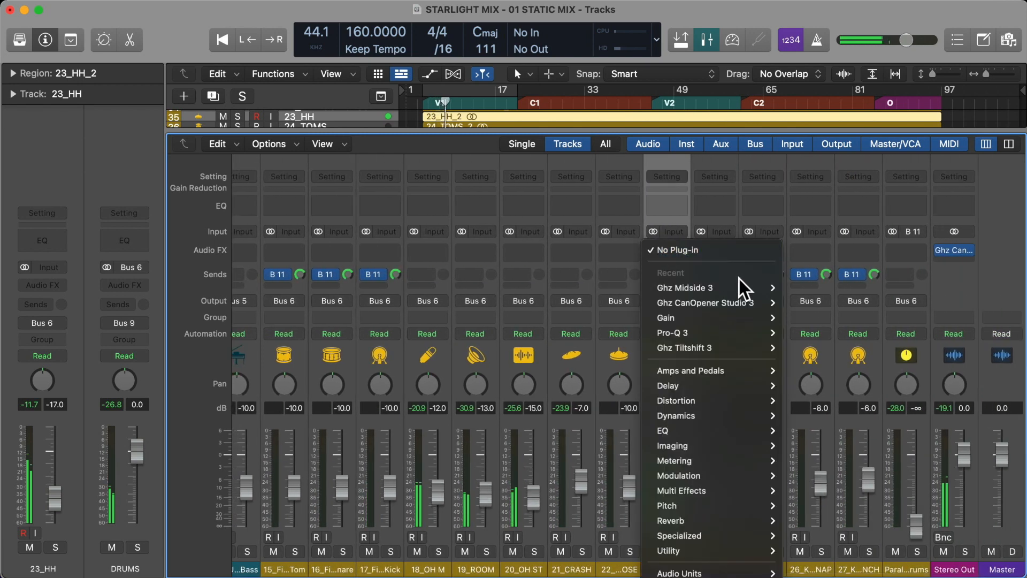
pyautogui.moveTo(738, 288)
pyautogui.click(802, 287)
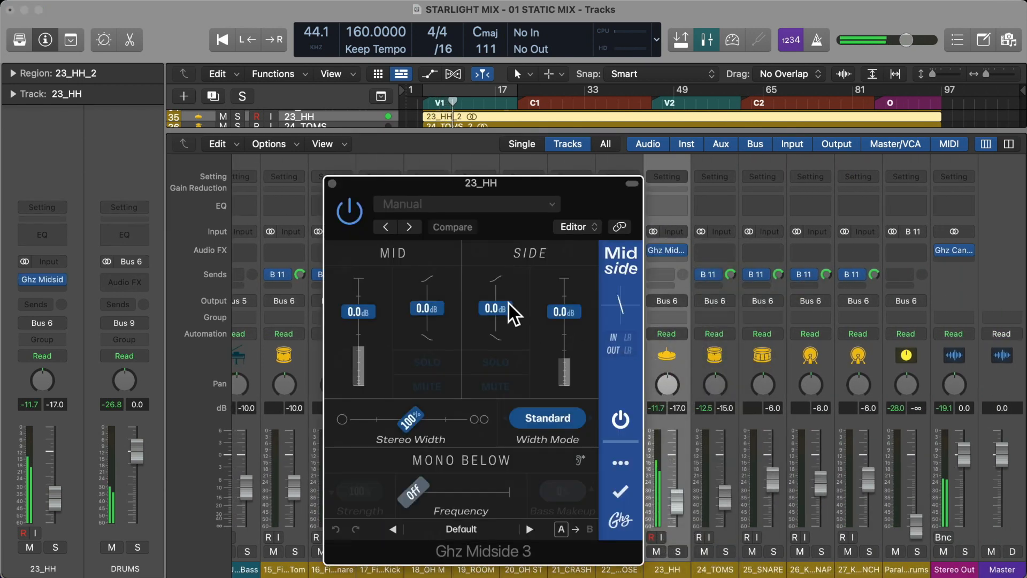
# - Show the extra settings of Midside 3 on 23_HH, switch its Flip L/R option, and close the plug-in window
pyautogui.click(625, 457)
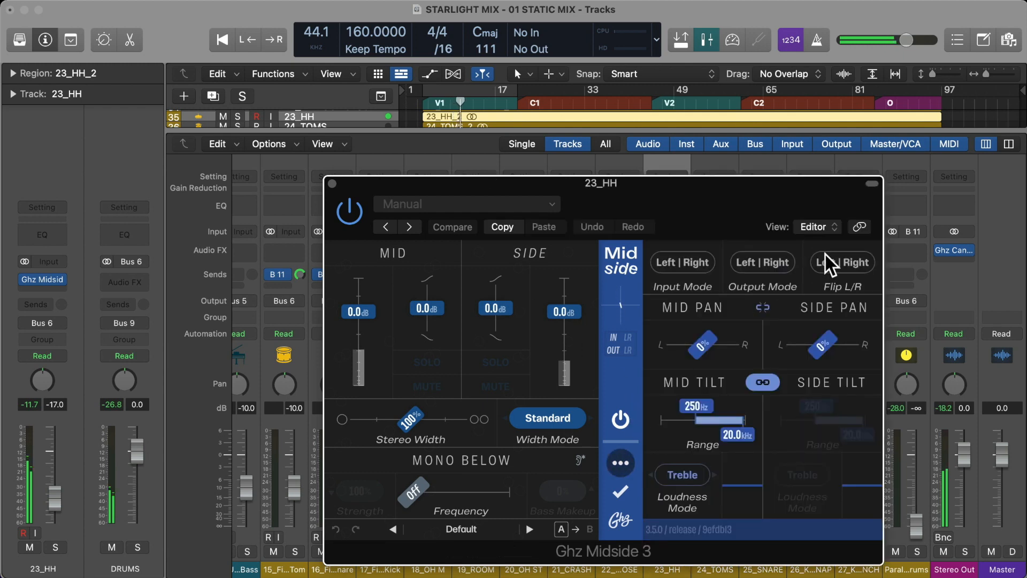
pyautogui.click(842, 256)
pyautogui.click(331, 183)
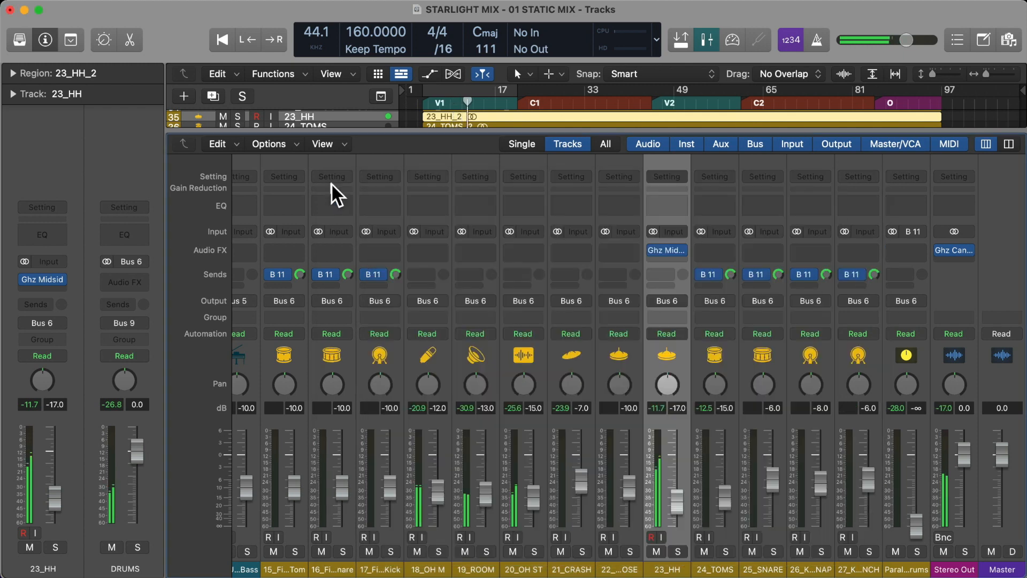
# - Pan the 10_Strings High channel fully left to -64 while the first chorus plays
pyautogui.hscroll(-10, 615, 289)
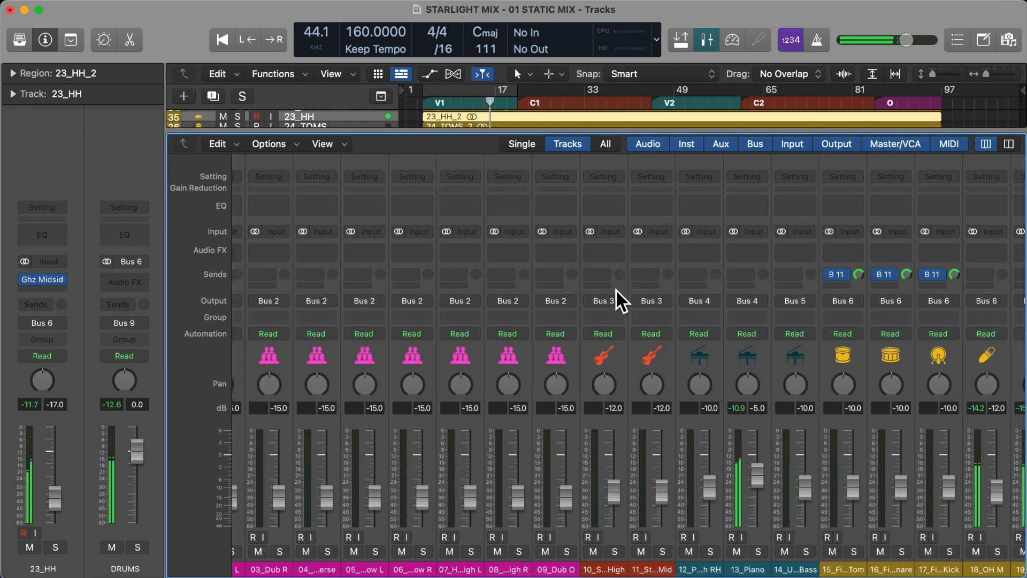
pyautogui.hscroll(8, 615, 288)
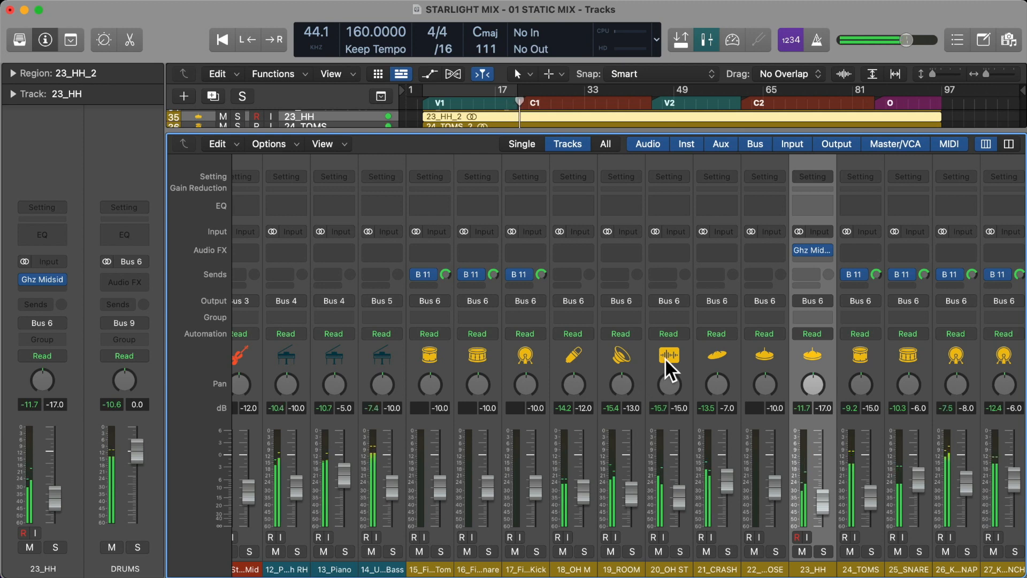
pyautogui.hscroll(-10, 586, 359)
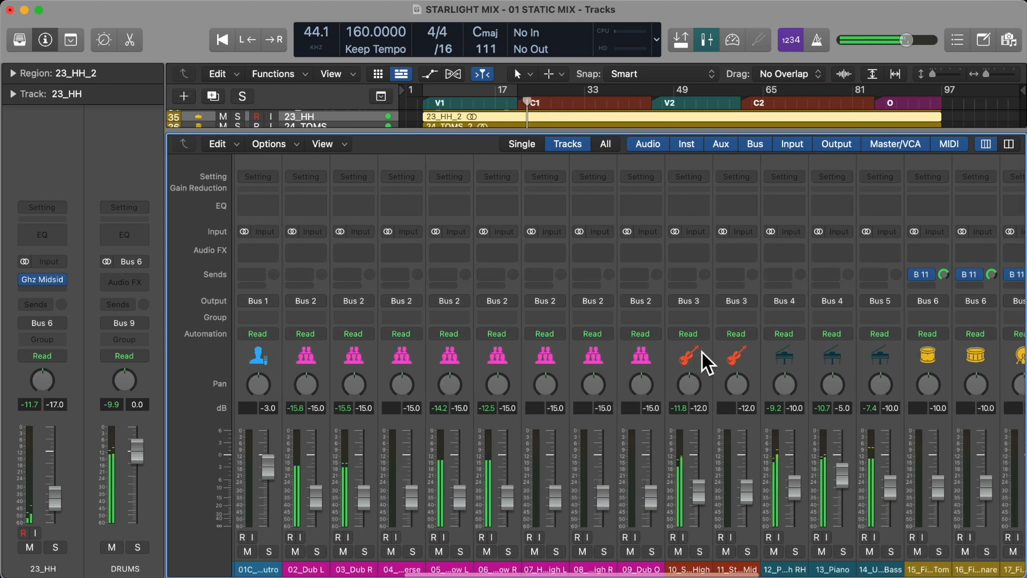
pyautogui.moveTo(690, 384); pyautogui.dragTo(693, 500)
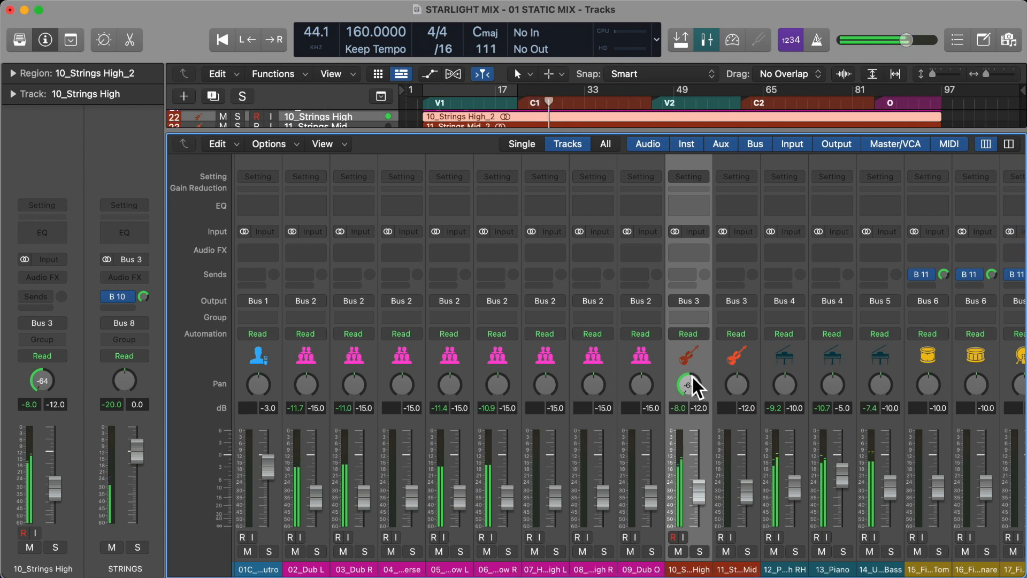
# - Stop playback, select and solo the 13_Piano channel, and listen to it alone in the first chorus
pyautogui.hscroll(6, 692, 374)
pyautogui.hscroll(3, 692, 375)
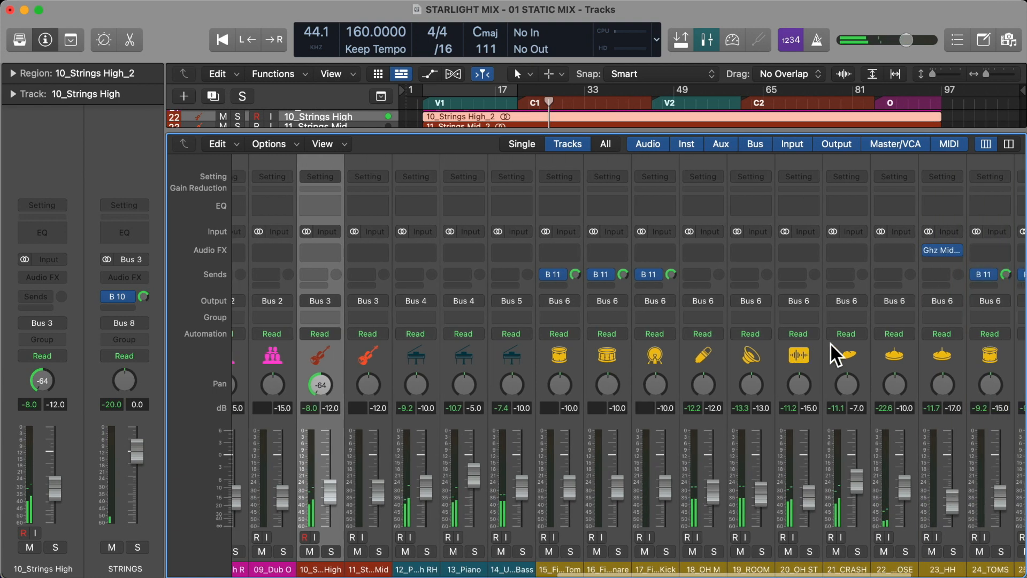
pyautogui.moveTo(888, 250)
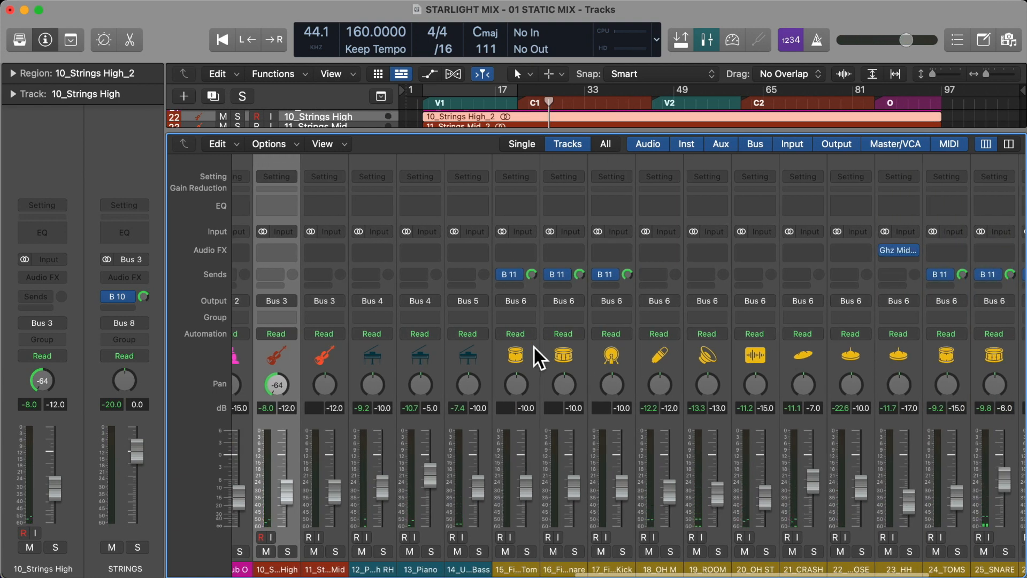
pyautogui.click(425, 349)
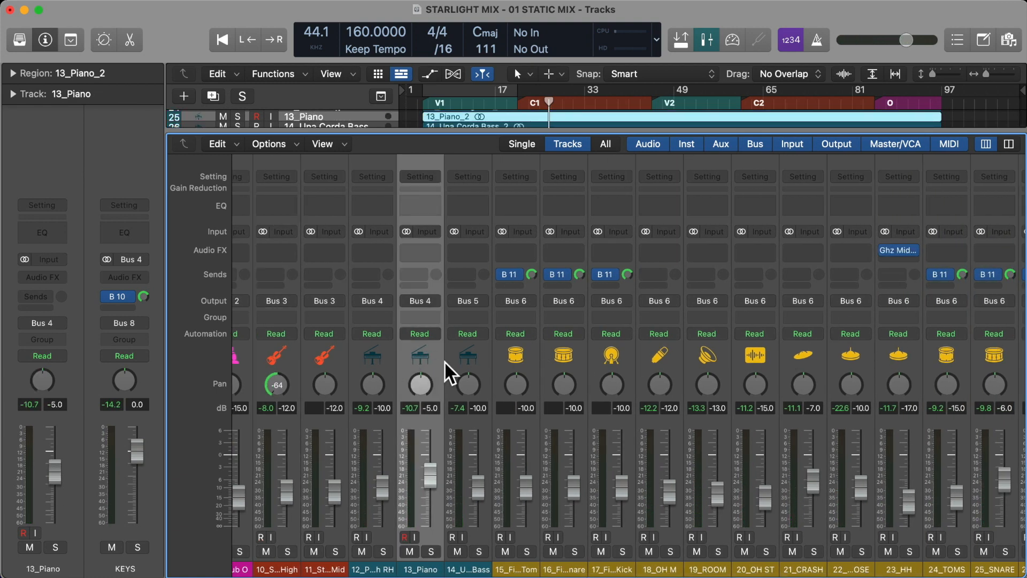
pyautogui.press('s')
pyautogui.press('space')
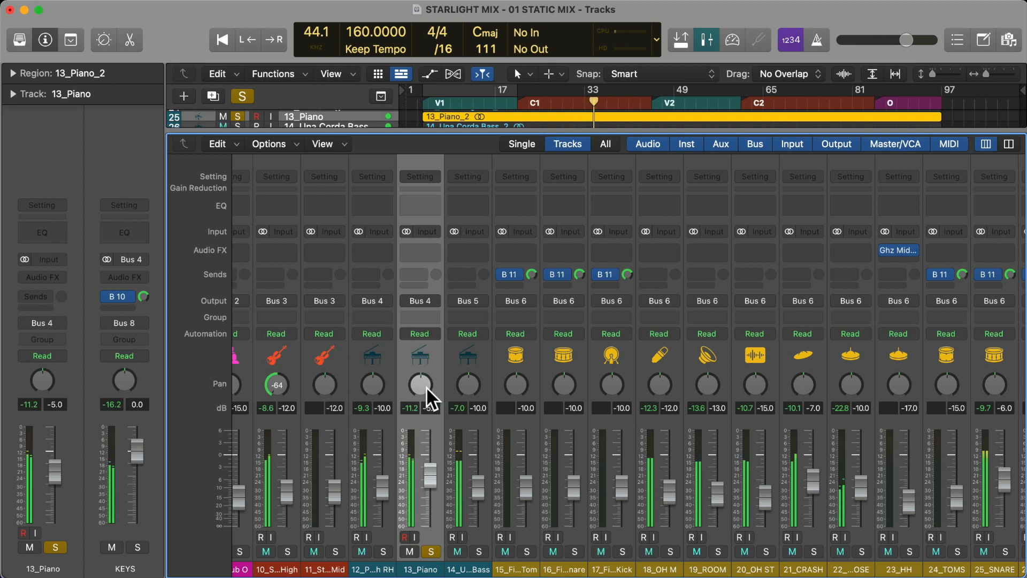
# - Solo 12_Piano High RH together with 13_Piano to compare them, and take both channels out of solo
pyautogui.click(380, 548)
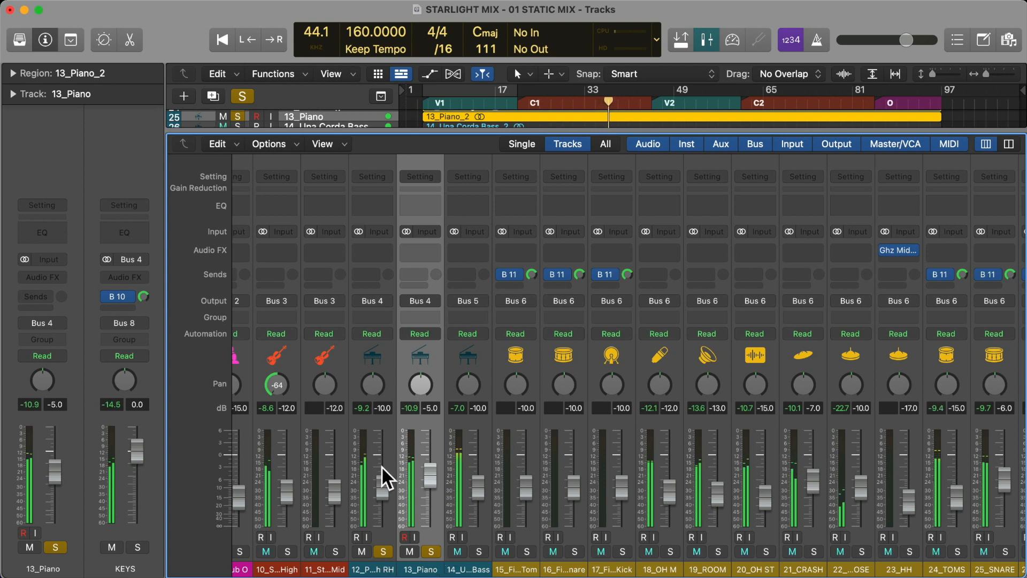
pyautogui.click(374, 424)
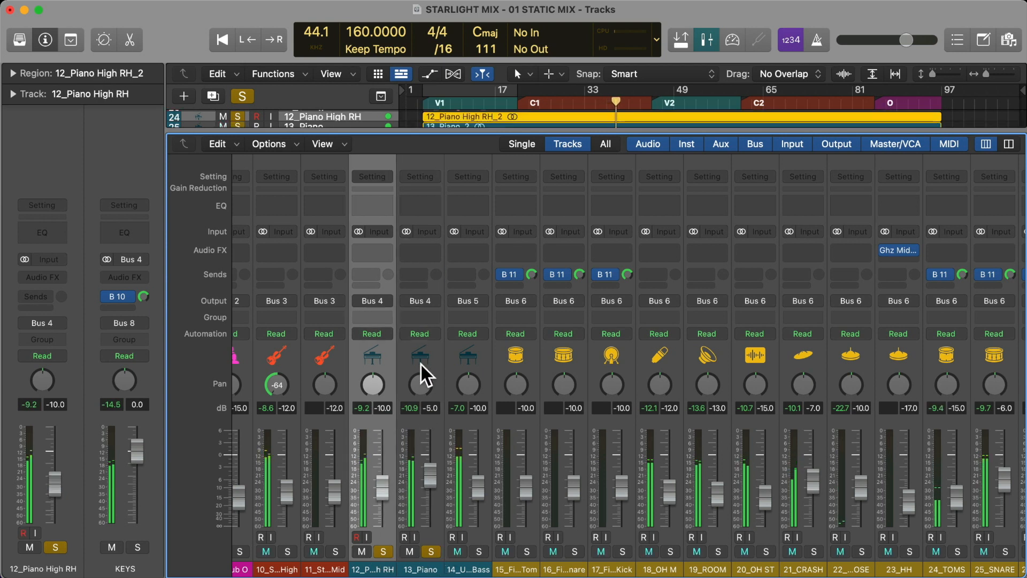
pyautogui.click(432, 551)
pyautogui.click(385, 551)
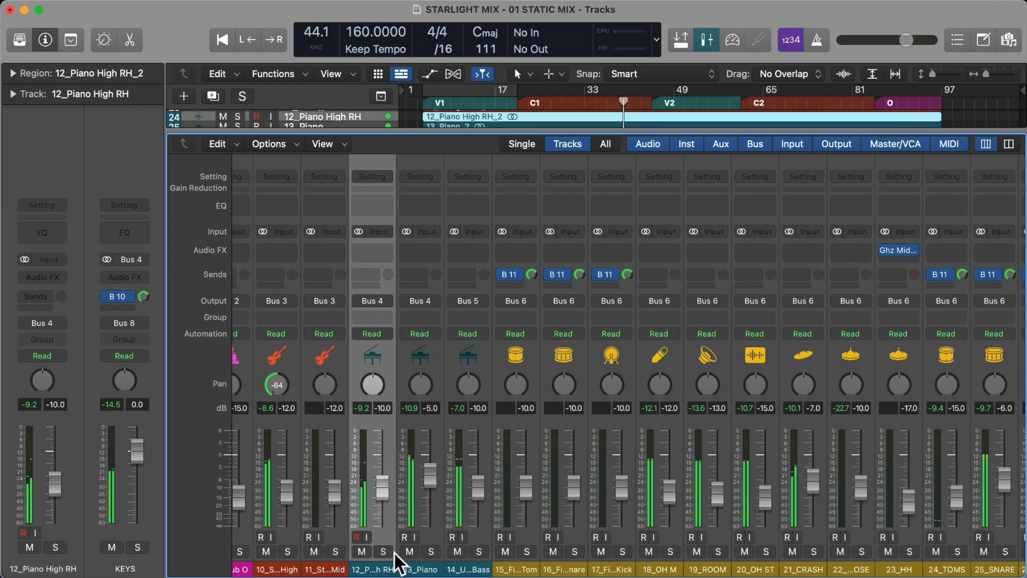
# - Select and solo the 14_Una Corda Bass channel to check its stereo placement, and clear its solo
pyautogui.click(478, 552)
pyautogui.click(470, 344)
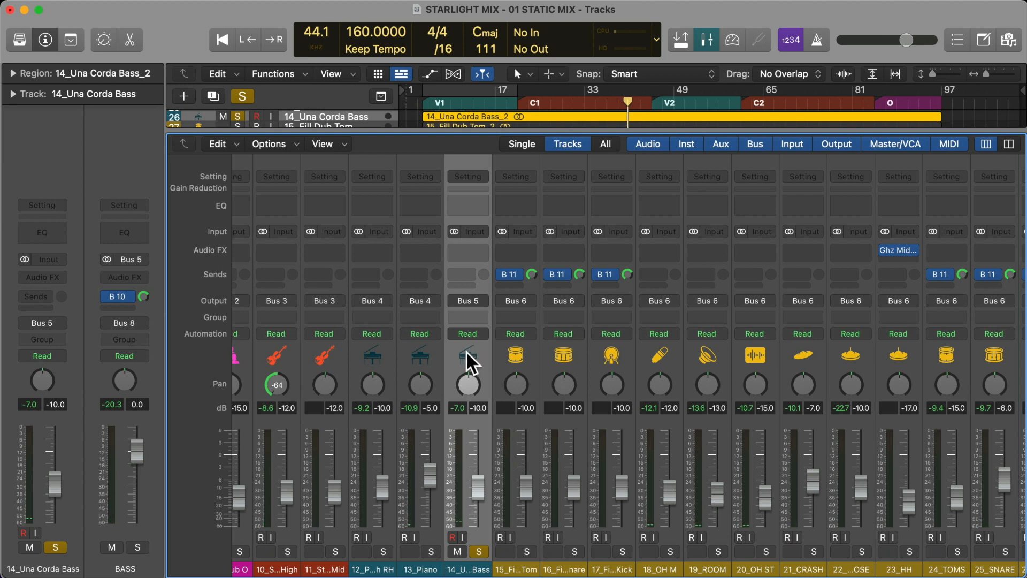
pyautogui.click(478, 551)
# - Solo 12_Piano High RH, 13_Piano and 23_HH together and replay from the C1 marker to compare their stereo positions
pyautogui.click(433, 549)
pyautogui.click(385, 549)
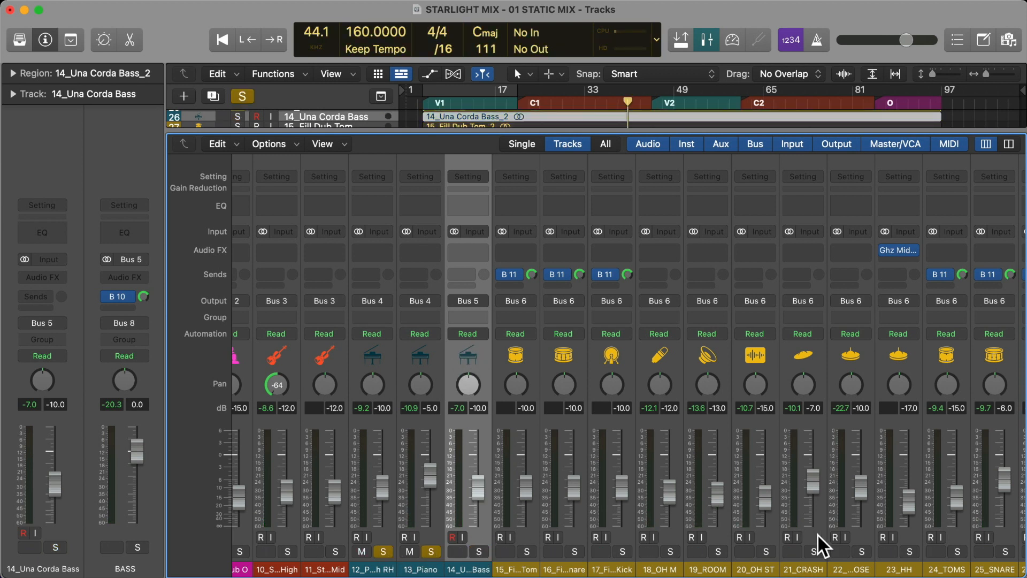
pyautogui.click(909, 552)
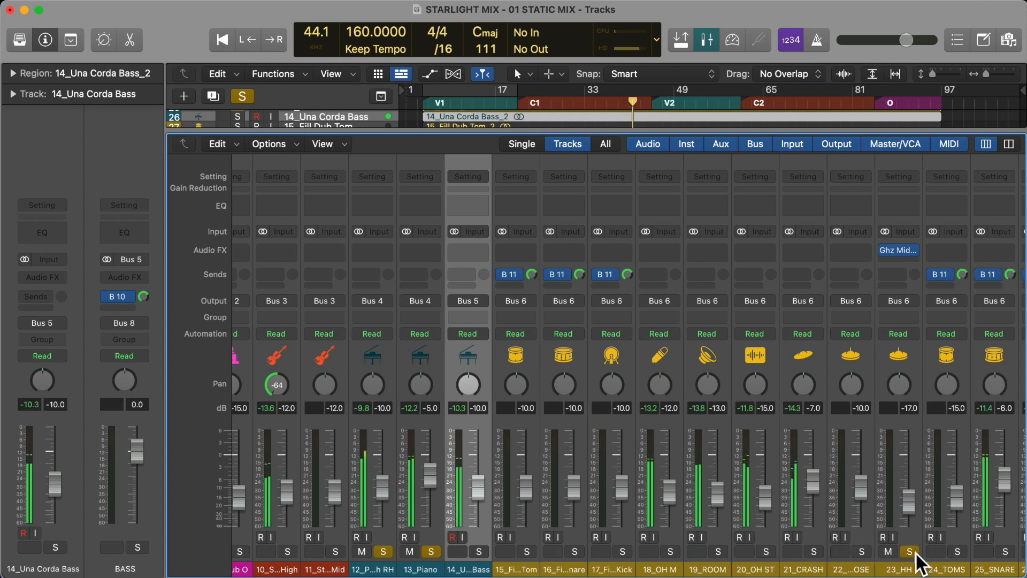
pyautogui.hotkey('alt', ',')
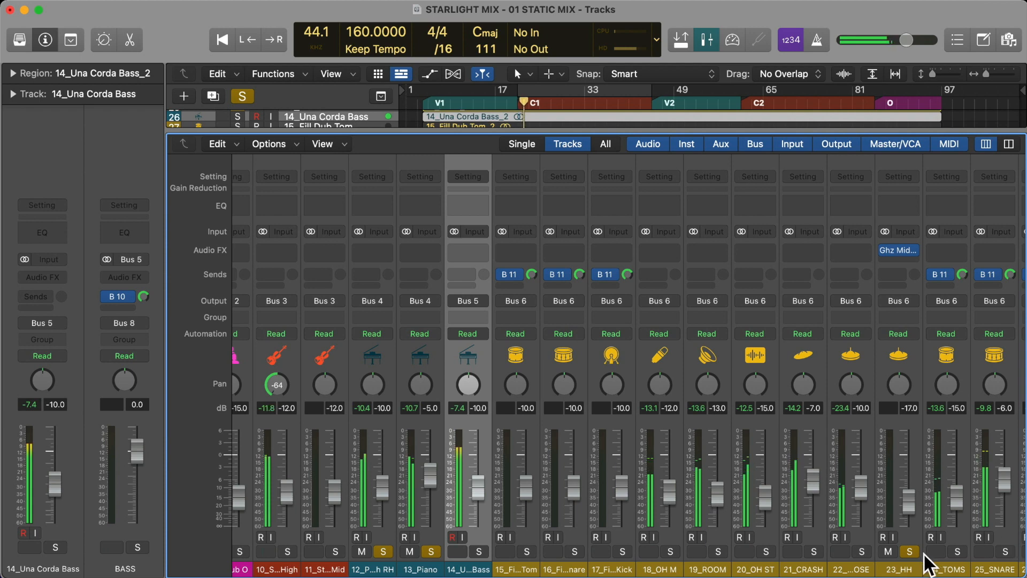
pyautogui.hscroll(3, 914, 551)
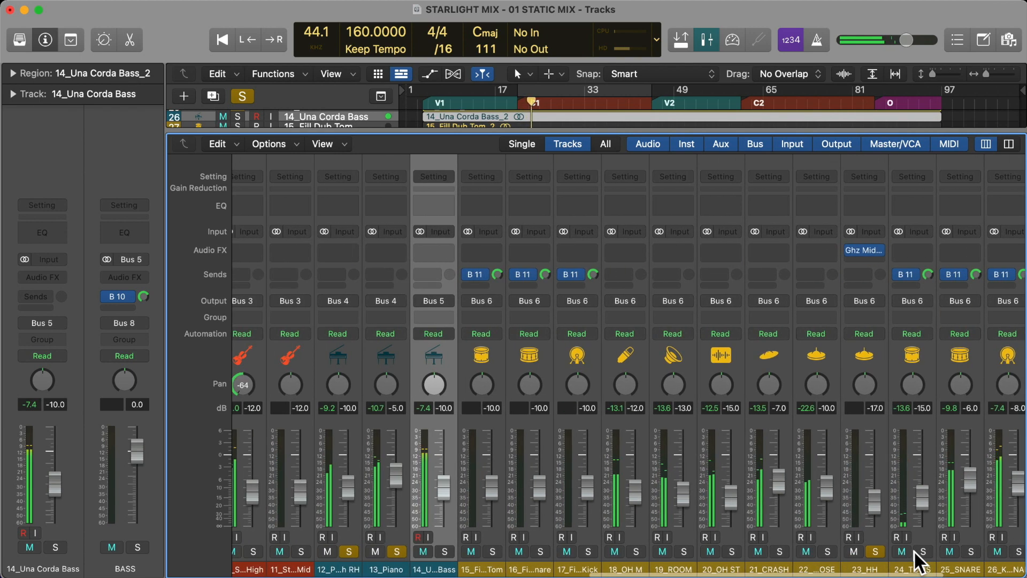
# - Take 23_HH out of solo and solo 21_CRASH and the cymbal channel beside it along with the pianos
pyautogui.click(877, 551)
pyautogui.click(784, 551)
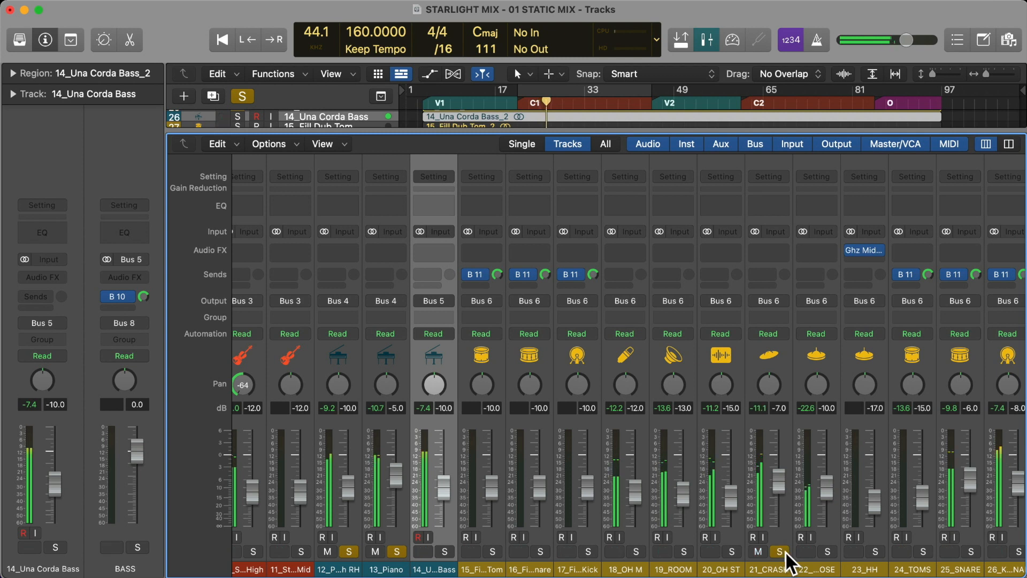
pyautogui.click(828, 551)
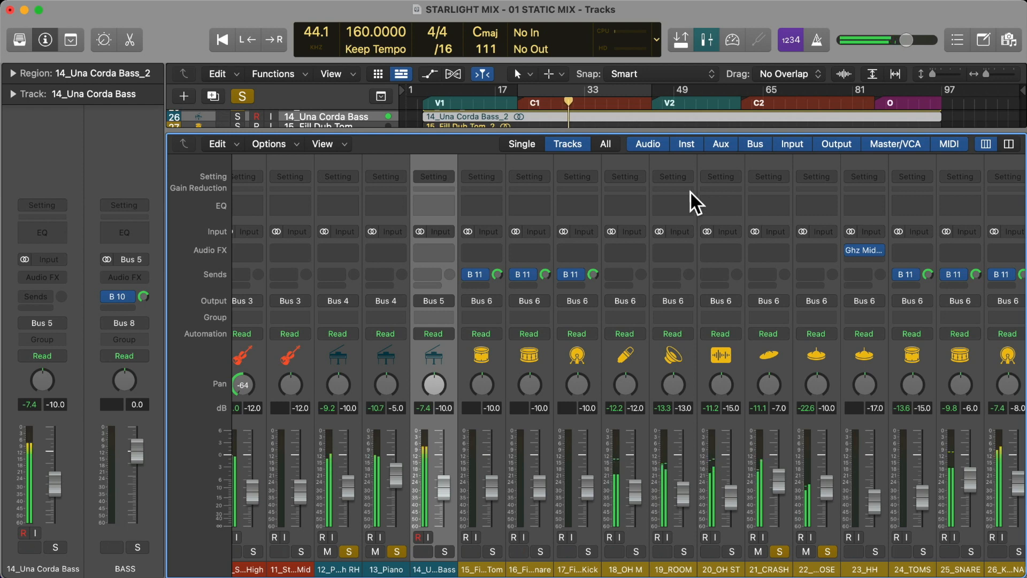
# - Select 10_Strings High and add it and 11_Strings Mid to the soloed piano and cymbal channels
pyautogui.hscroll(-10, 497, 308)
pyautogui.click(652, 354)
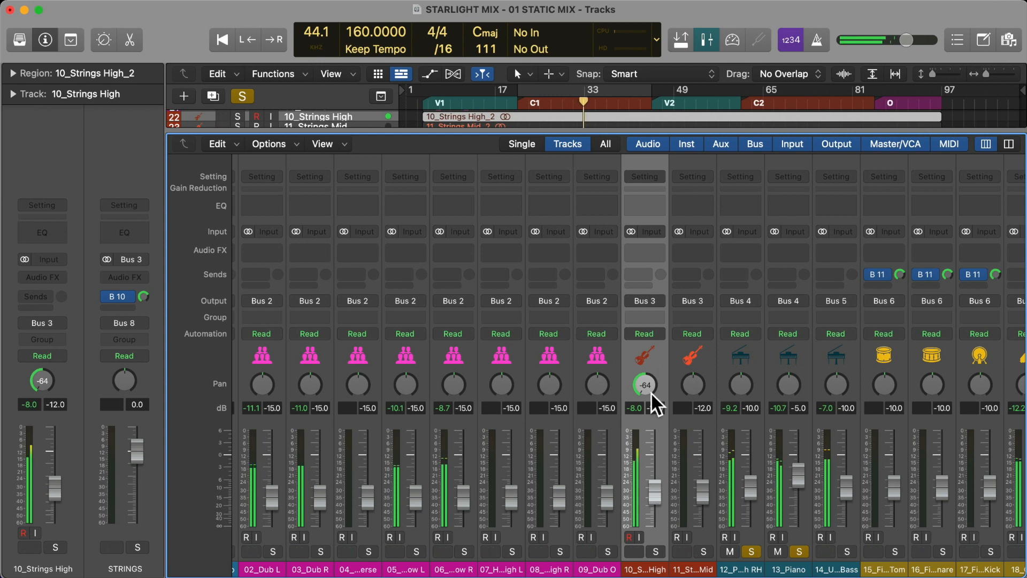
pyautogui.click(658, 551)
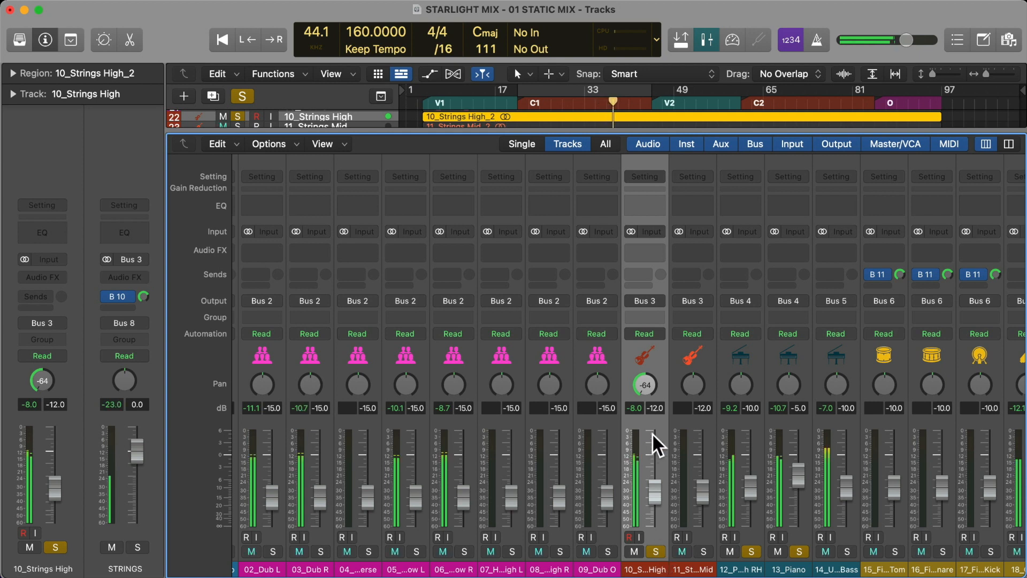
pyautogui.click(699, 549)
# - Clear the solo from the strings, piano and cymbal channels so the full mix plays at the C2 marker
pyautogui.moveTo(657, 550); pyautogui.dragTo(932, 550)
pyautogui.hscroll(5, 931, 550)
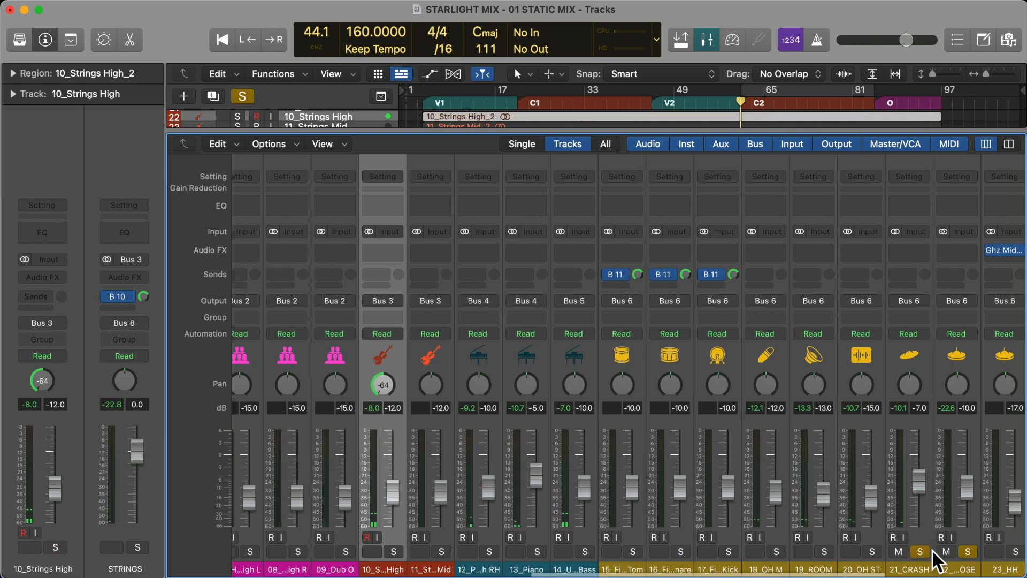
pyautogui.hscroll(5, 932, 549)
pyautogui.click(850, 551)
pyautogui.click(807, 552)
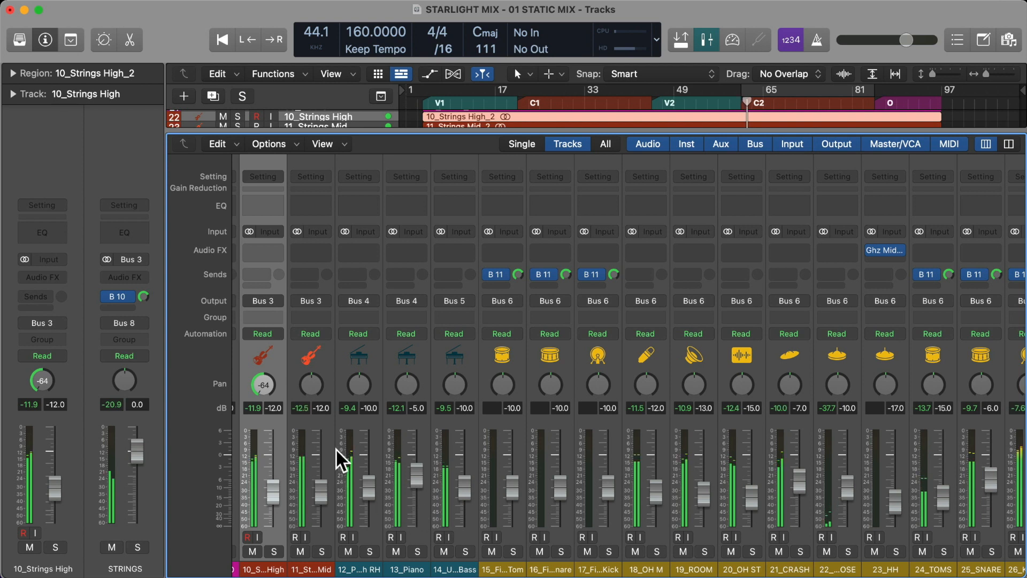
# - Pan the 11_Strings Mid channel to +63 and replay the full mix from the C2 marker
pyautogui.moveTo(313, 386); pyautogui.dragTo(317, 159)
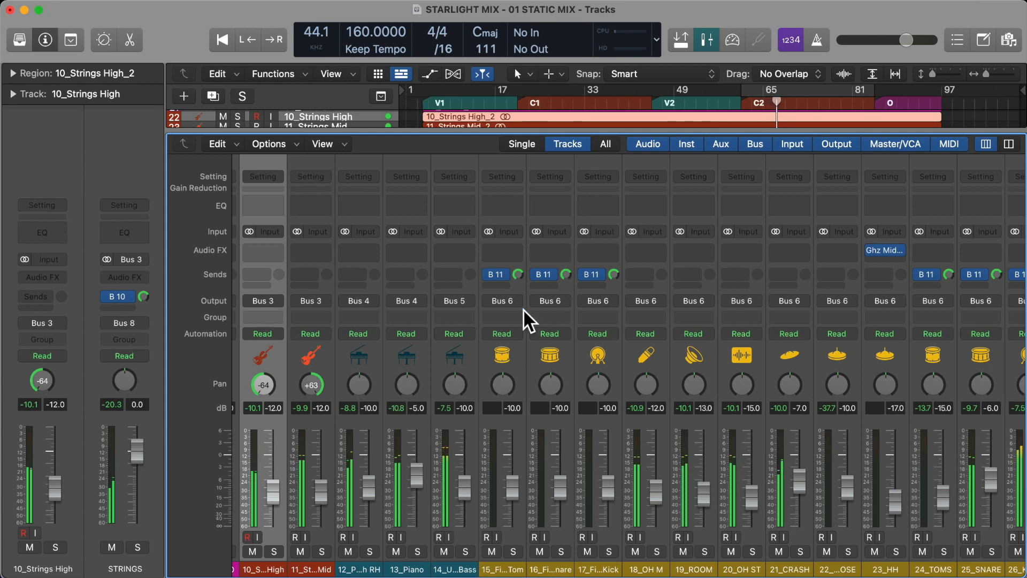
pyautogui.hscroll(-8, 524, 308)
pyautogui.press('space')
pyautogui.press('space')
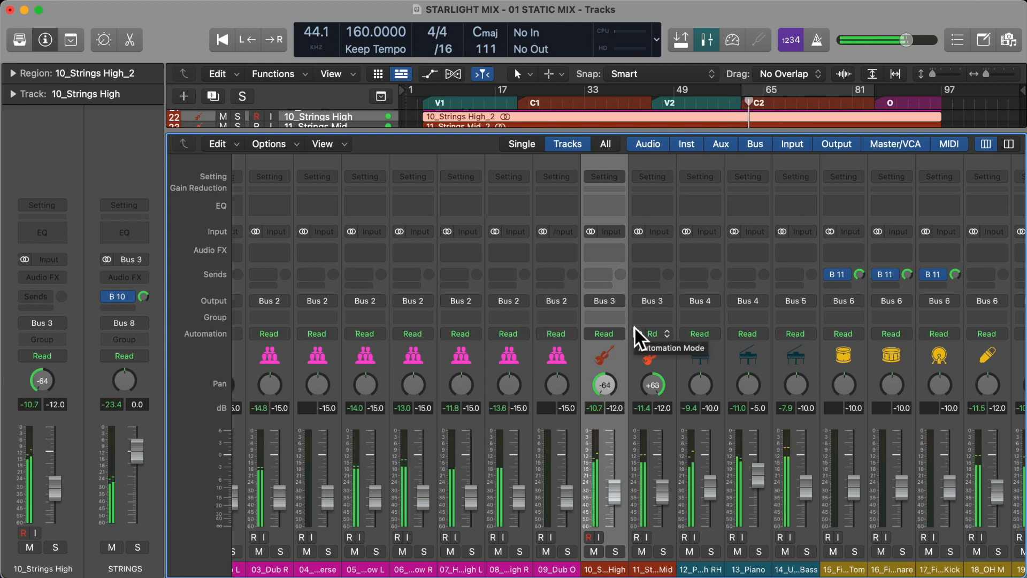
# - Pan the backing vocal double 02_Dub L to −64 and 03_Dub R to +63
pyautogui.hscroll(3, 444, 374)
pyautogui.hscroll(-8, 444, 373)
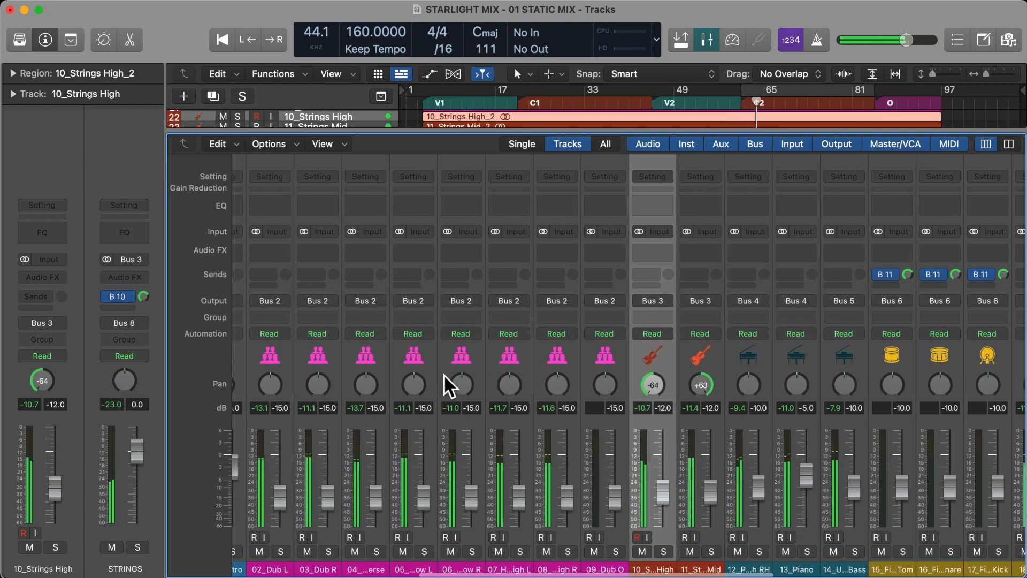
pyautogui.click(379, 366)
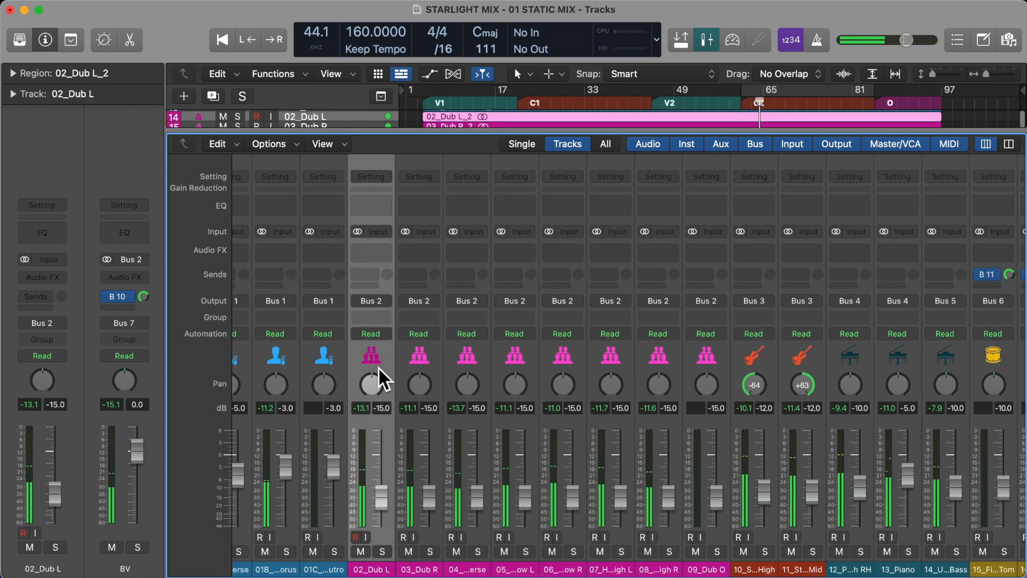
pyautogui.moveTo(373, 381); pyautogui.dragTo(429, 448)
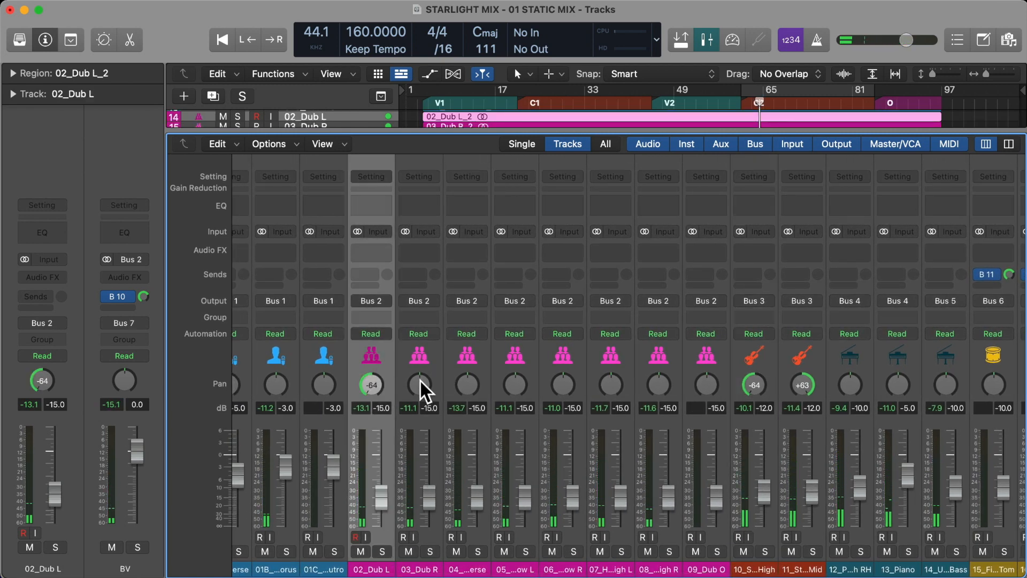
pyautogui.moveTo(420, 379); pyautogui.dragTo(463, 269)
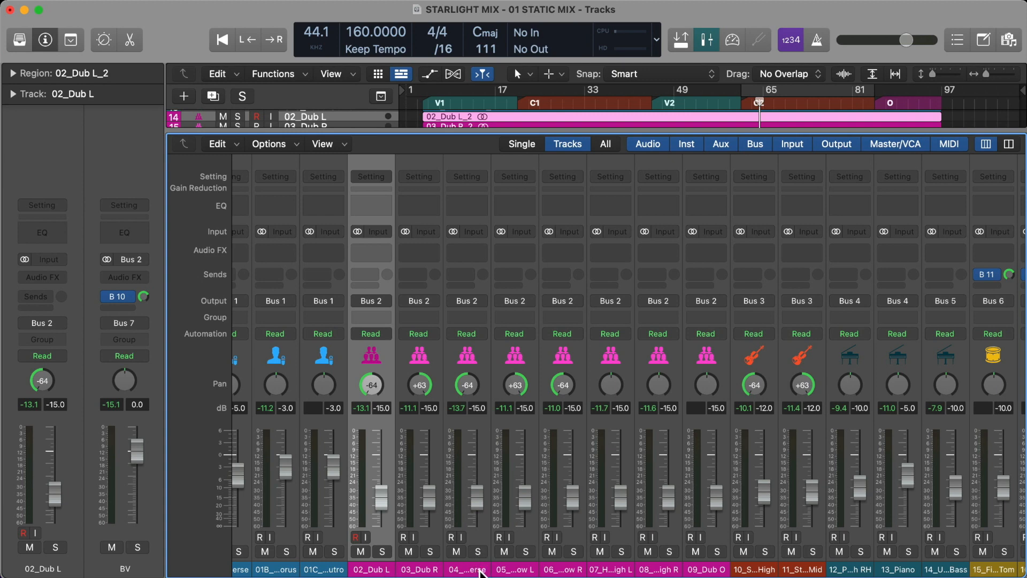
# - Re-center the 04 verse dub, pan 05_Harm Low L and 07_Harm High L to −64, and 06_Harm Low R and 08_Harm High R to +63
pyautogui.click(1009, 144)
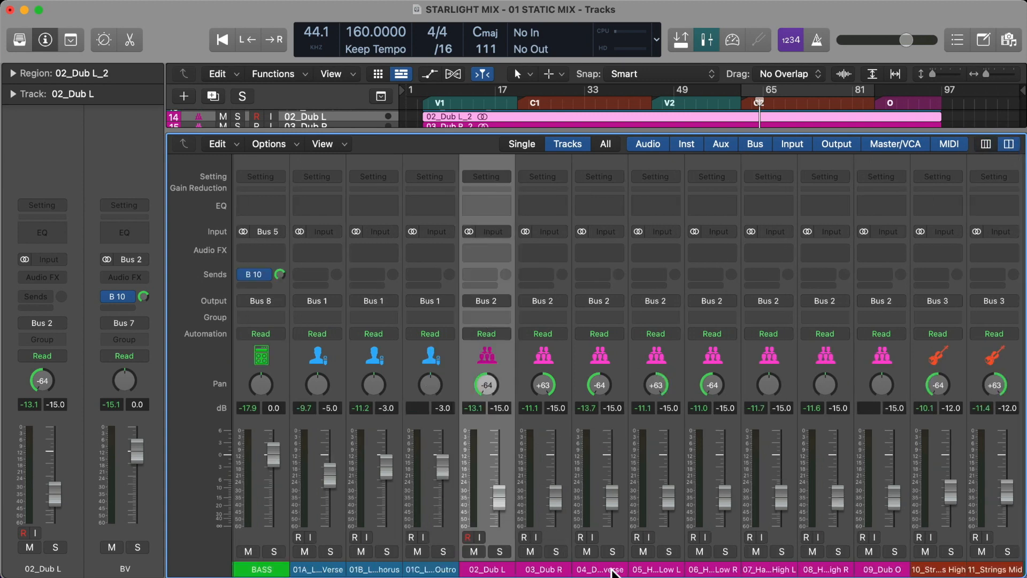
pyautogui.click(986, 143)
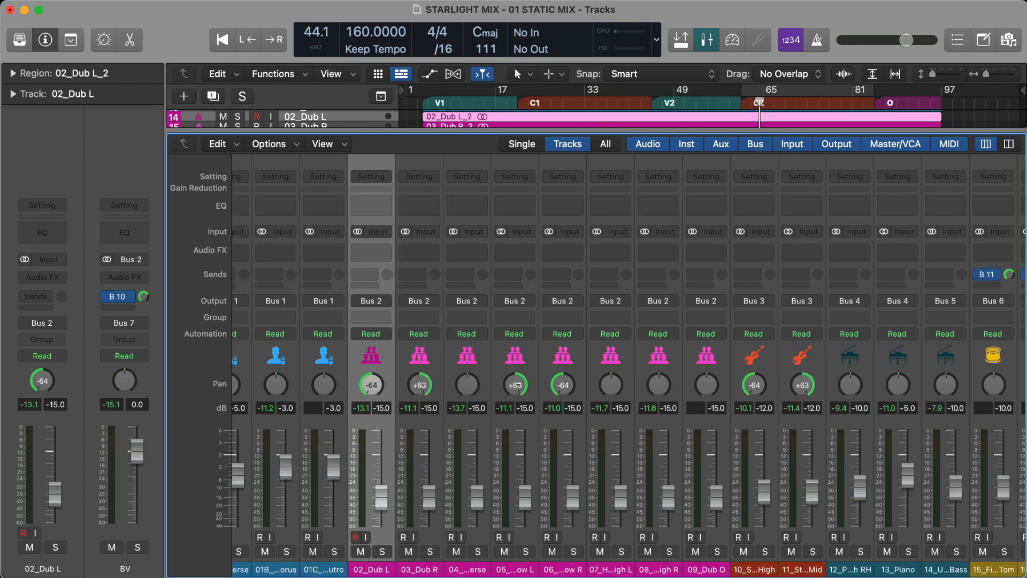
pyautogui.moveTo(518, 379); pyautogui.dragTo(603, 274)
pyautogui.moveTo(615, 390); pyautogui.dragTo(672, 384)
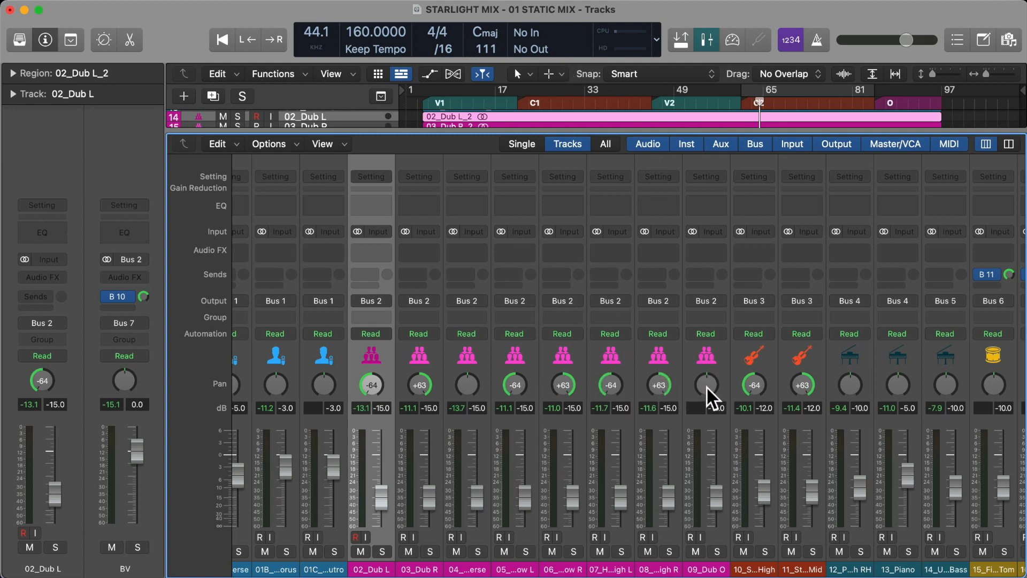
# - Replay the mix from the C2 marker and briefly solo 02_Dub L to check the backing vocal panning
pyautogui.press('space')
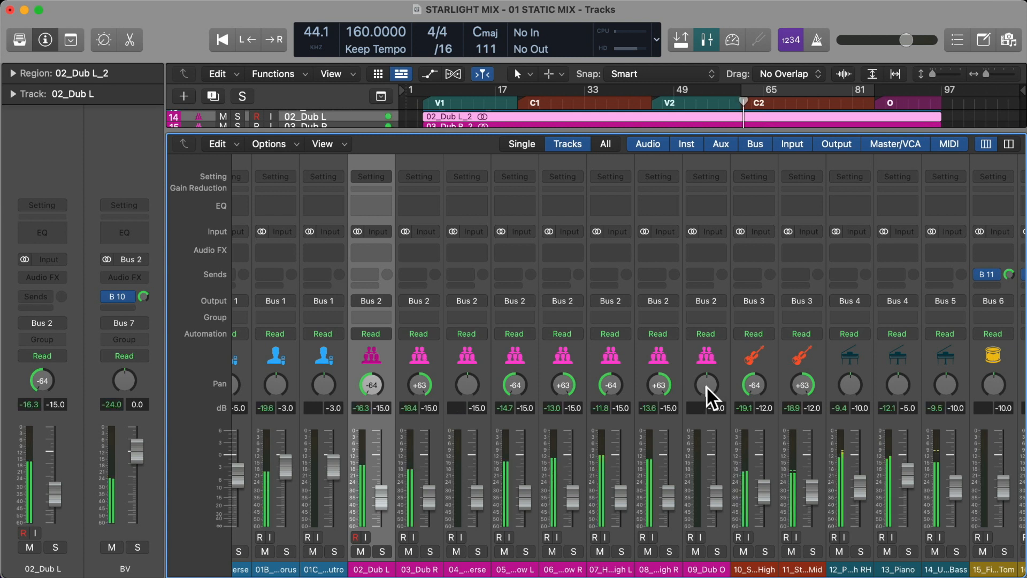
pyautogui.moveTo(381, 551)
pyautogui.mouseDown()
pyautogui.moveTo(668, 556)
pyautogui.moveTo(388, 554)
pyautogui.mouseUp()
pyautogui.click(383, 551)
pyautogui.hscroll(3, 598, 449)
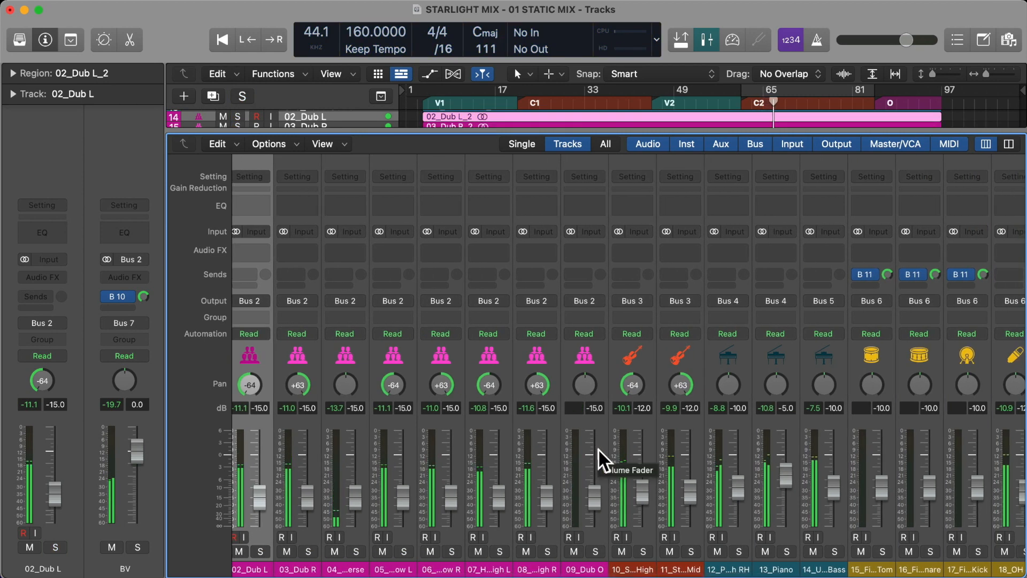
pyautogui.click(532, 359)
pyautogui.hscroll(-2, 533, 359)
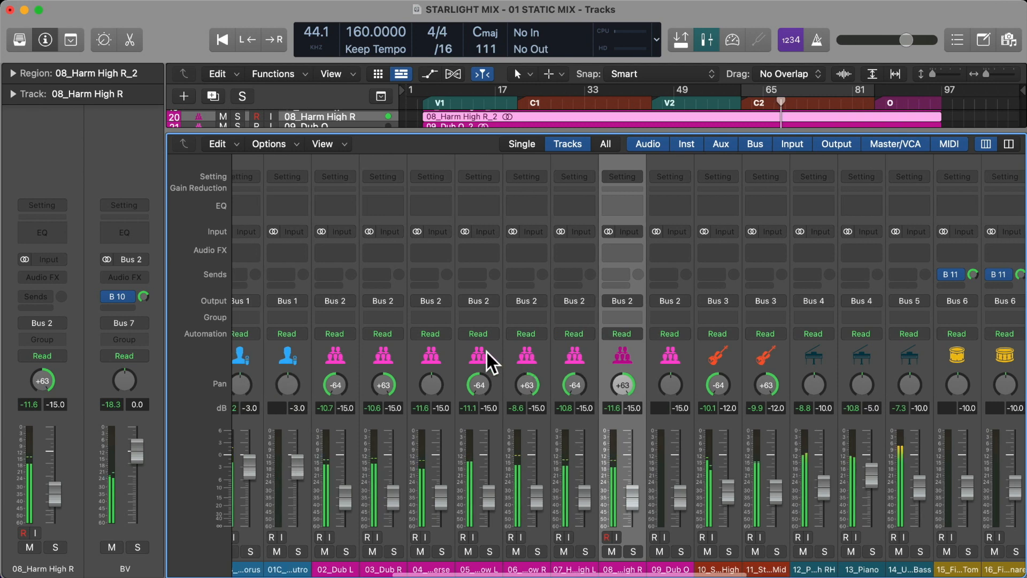
pyautogui.keyDown('shift'); pyautogui.click(484, 362); pyautogui.keyUp('shift')
# - Select 02_Dub L and 03_Dub R, audition them briefly in solo, and set both faders to −12 dB
pyautogui.click(386, 357)
pyautogui.keyDown('shift'); pyautogui.click(342, 357); pyautogui.keyUp('shift')
pyautogui.press('s')
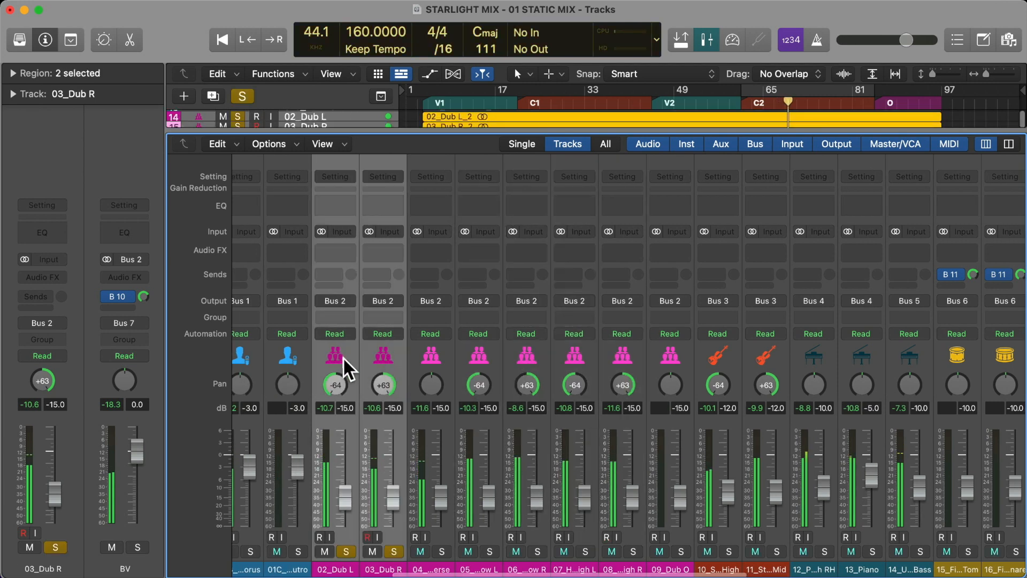
pyautogui.press('s')
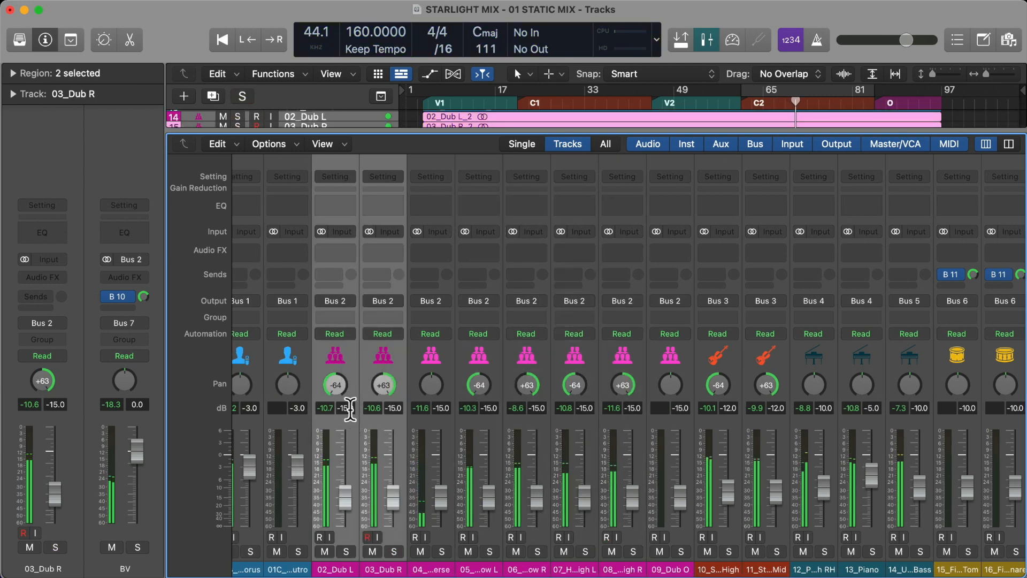
pyautogui.doubleClick(345, 408)
pyautogui.write('-12')
pyautogui.press('Return')
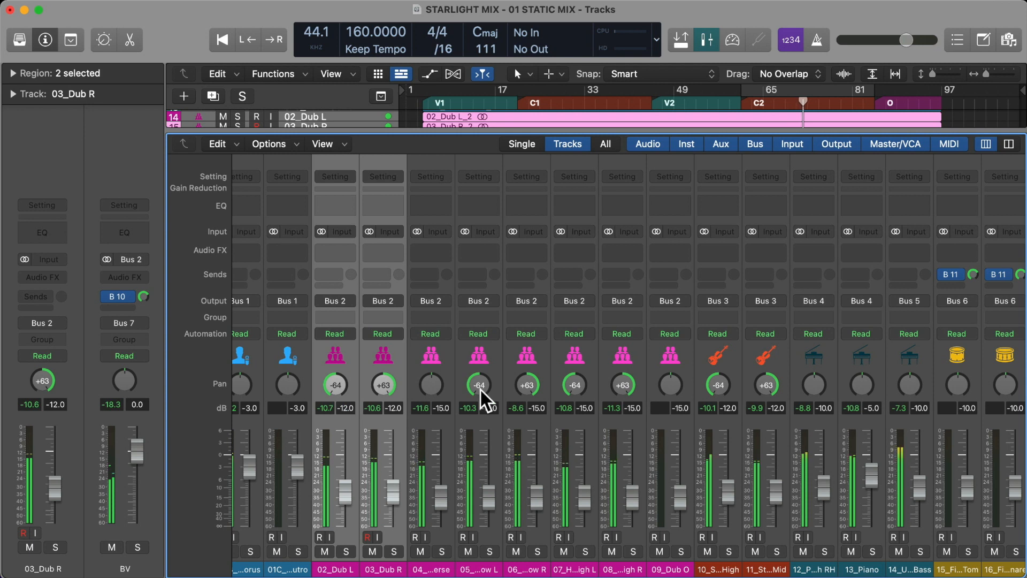
# - Select 05_Harm Low L and 06_Harm Low R, audition them briefly in solo, and set both faders to −12 dB
pyautogui.click(482, 354)
pyautogui.keyDown('shift'); pyautogui.click(531, 348); pyautogui.keyUp('shift')
pyautogui.press('s')
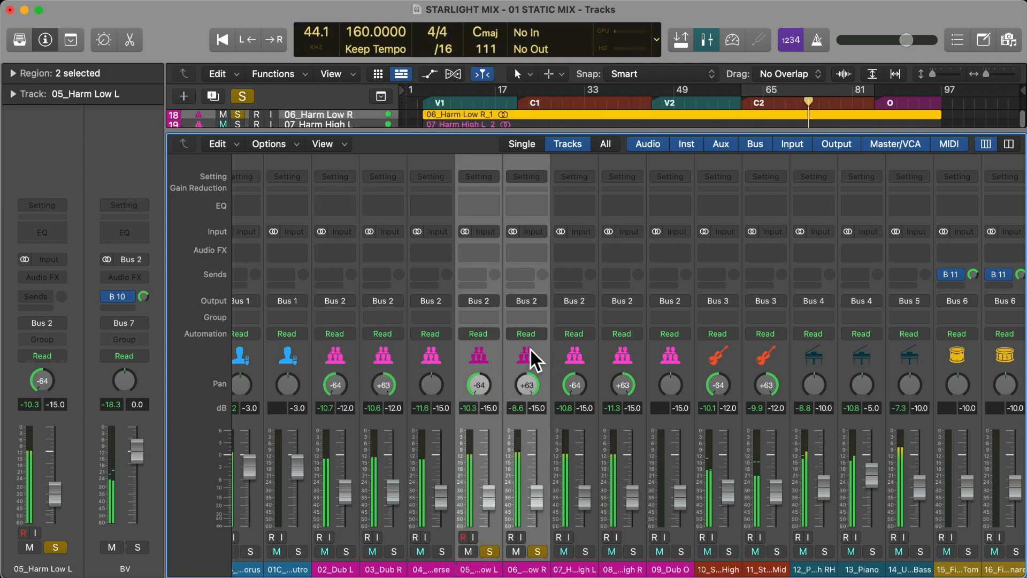
pyautogui.press('s')
pyautogui.doubleClick(536, 407)
pyautogui.write('-12')
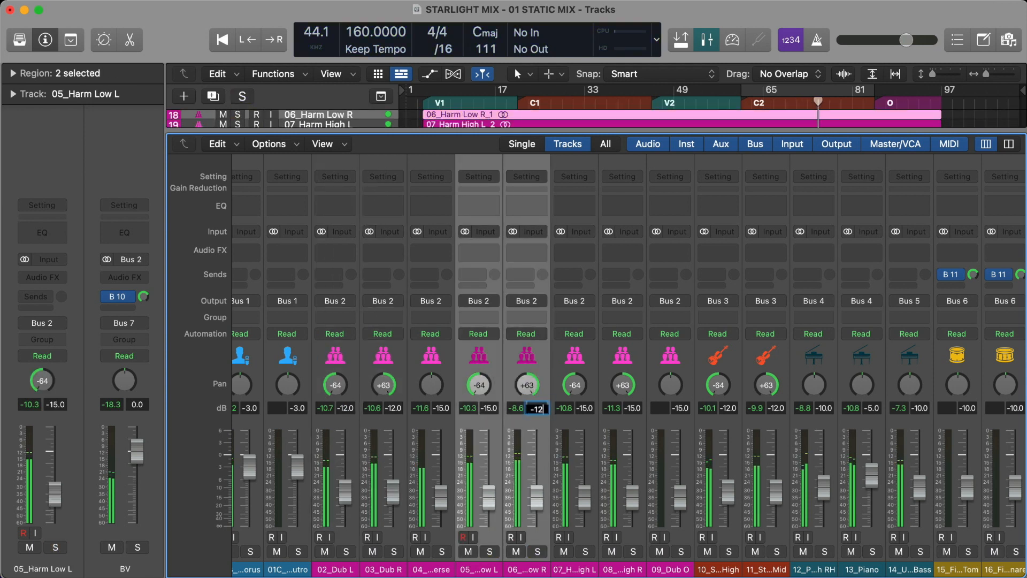
pyautogui.press('Return')
# - Set the 07_Harm High L and 08_Harm High R faders to −10 dB and the 04 verse dub fader to −12 dB
pyautogui.click(593, 341)
pyautogui.keyDown('shift'); pyautogui.click(620, 353); pyautogui.keyUp('shift')
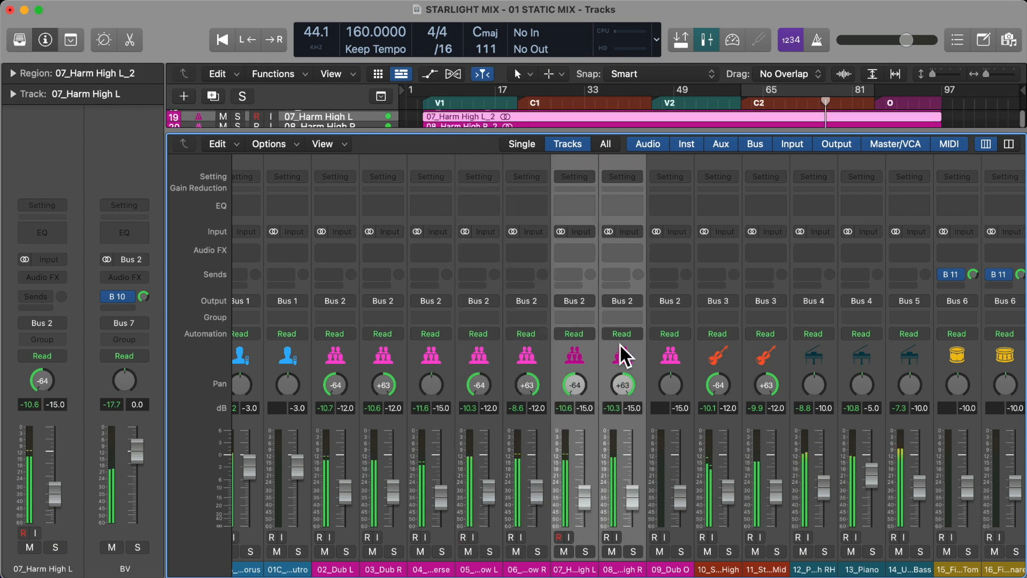
pyautogui.doubleClick(632, 409)
pyautogui.write('-10')
pyautogui.press('Return')
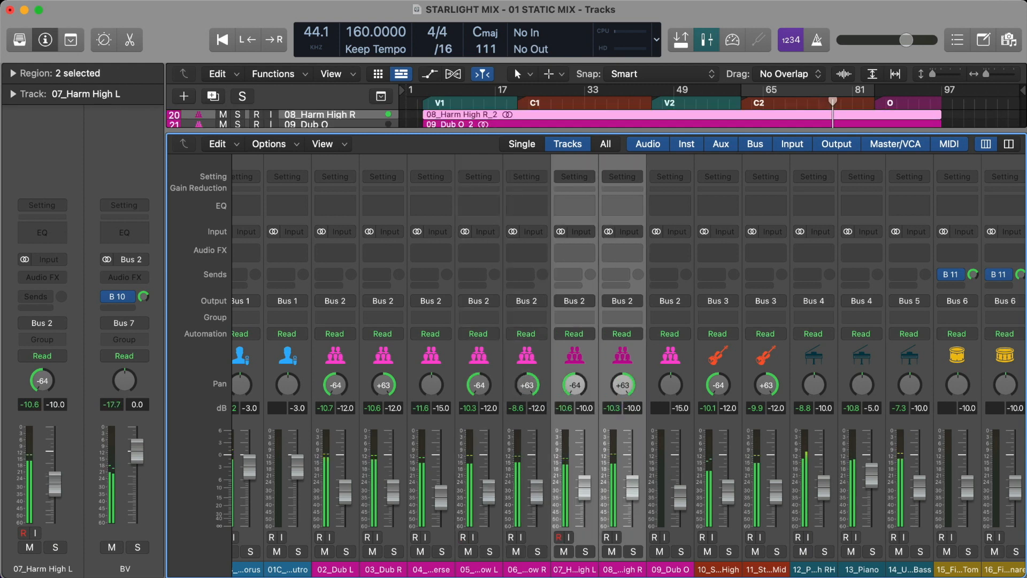
pyautogui.press('space')
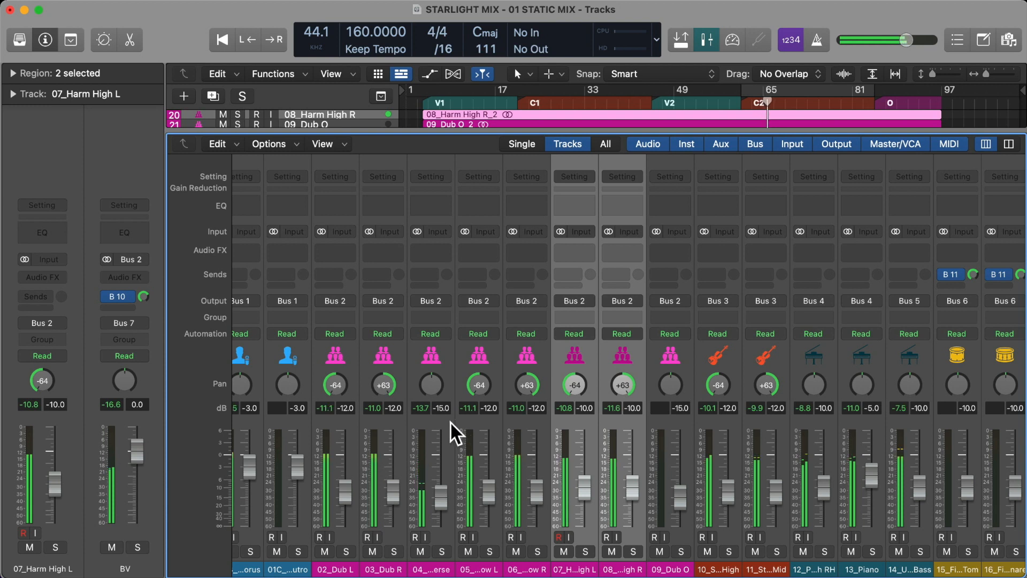
pyautogui.moveTo(441, 407); pyautogui.dragTo(441, 399)
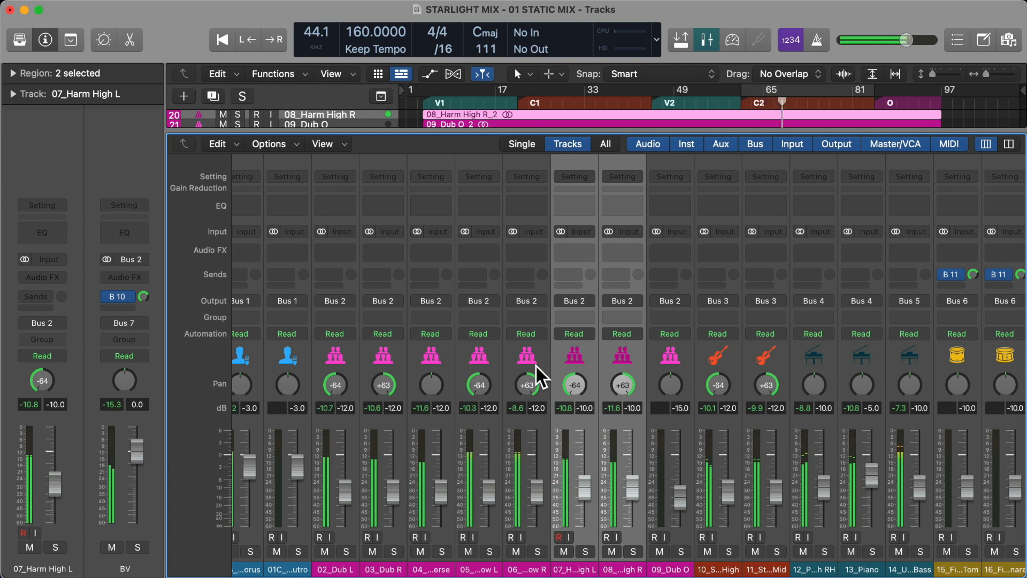
# - Set the fader of bass channel 14, beside 13_Piano, to −7.5 dB
pyautogui.hscroll(2, 595, 375)
pyautogui.hscroll(10, 595, 375)
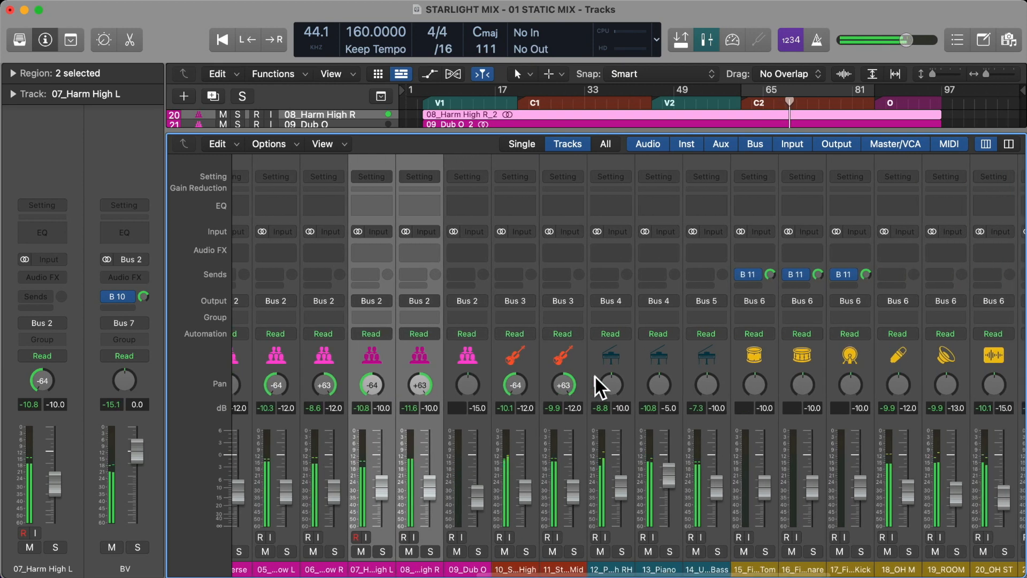
pyautogui.hscroll(12, 595, 377)
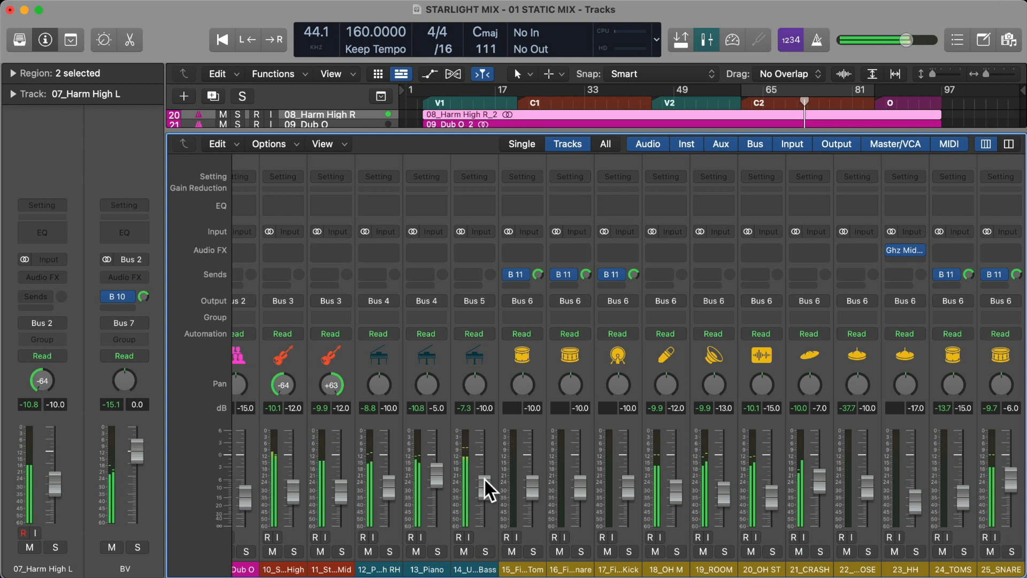
pyautogui.doubleClick(487, 412)
pyautogui.write('-7.5')
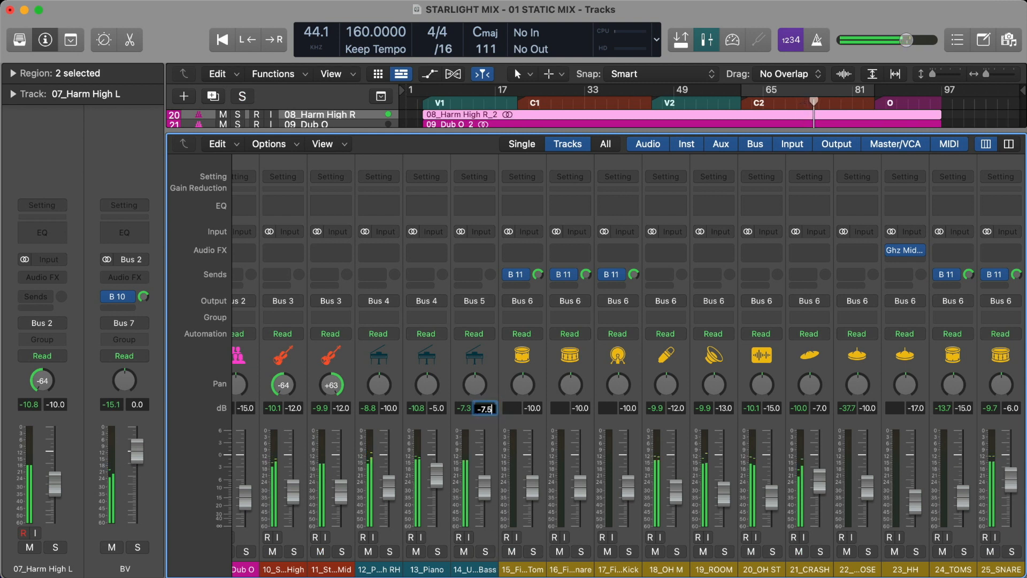
pyautogui.press('Return')
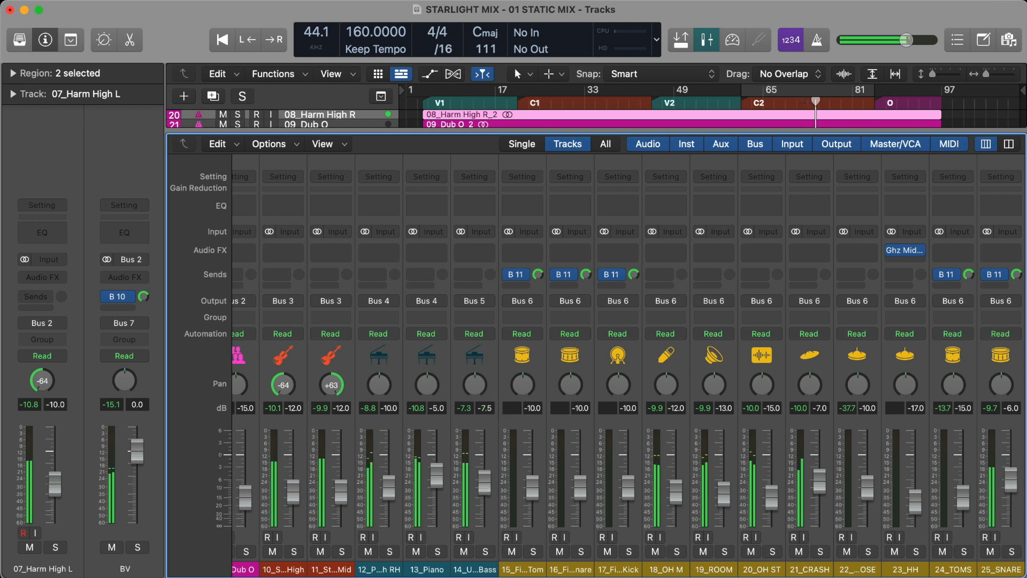
# - Try the fader of bass channel 14 at −8.5 dB
pyautogui.doubleClick(487, 409)
pyautogui.write('-8.5')
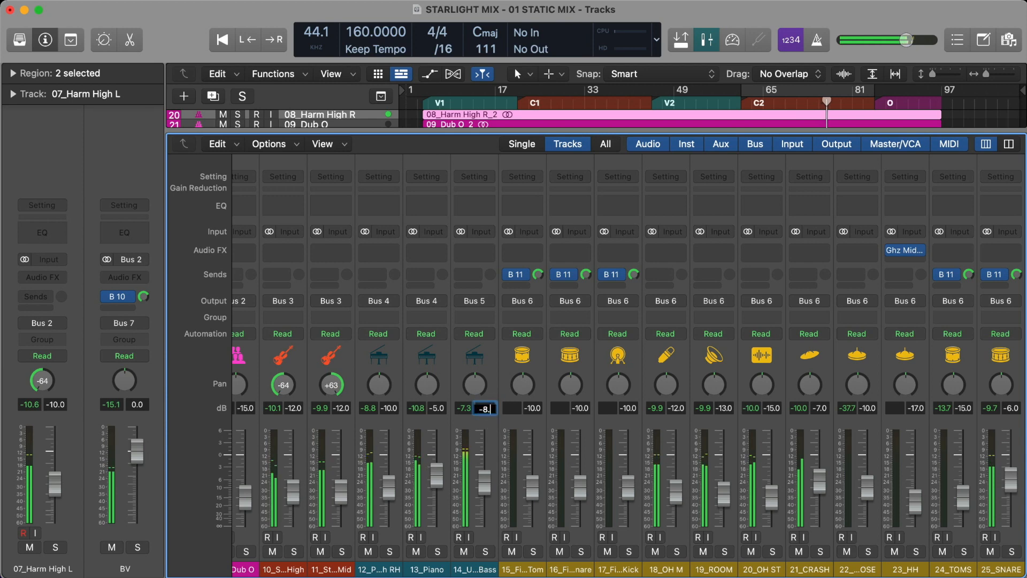
pyautogui.press('Return')
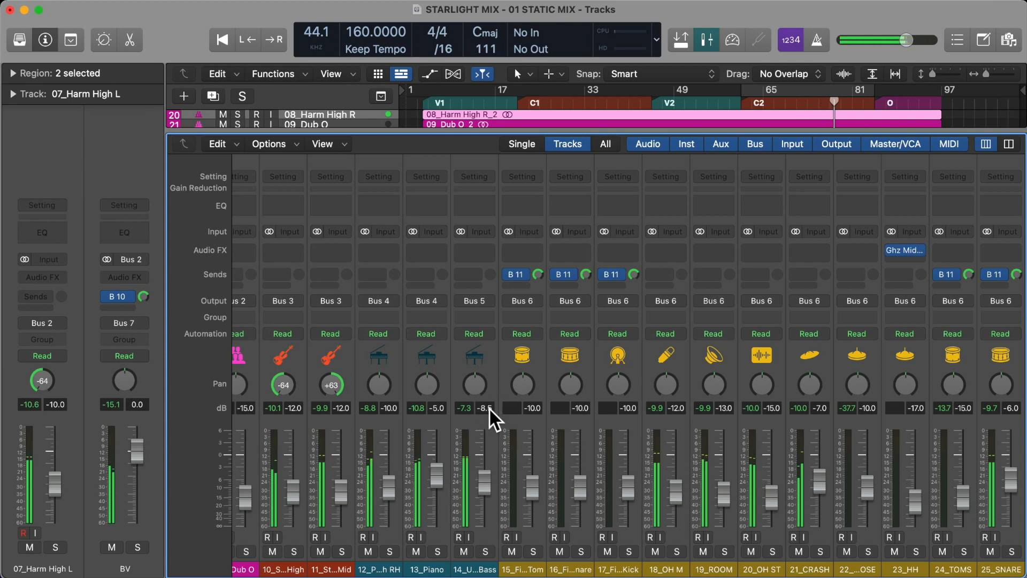
# - Pan the outro backing vocal channel 09_Dub O to +63
pyautogui.hscroll(5, 537, 426)
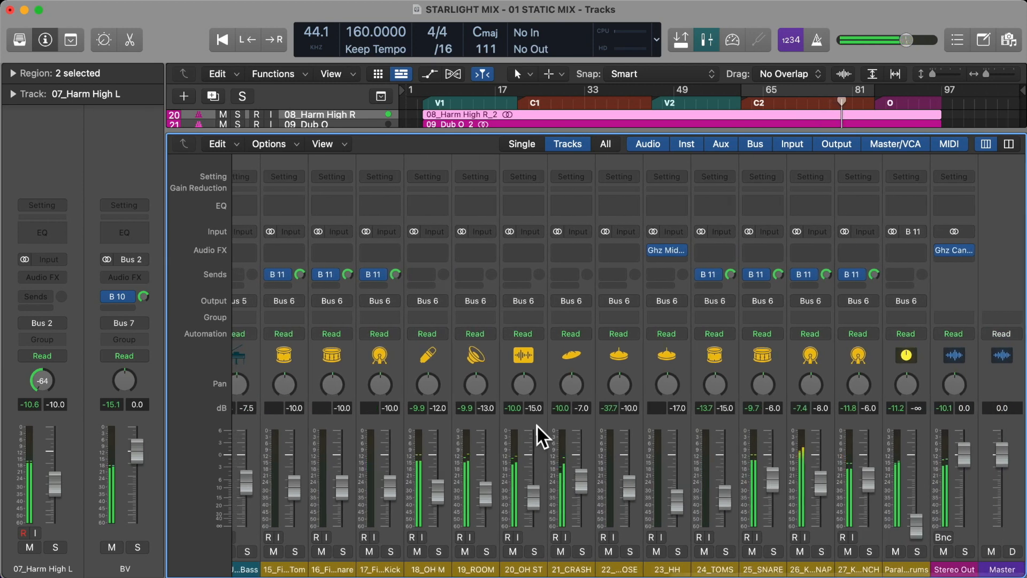
pyautogui.hscroll(-1, 537, 425)
pyautogui.hscroll(-6, 537, 427)
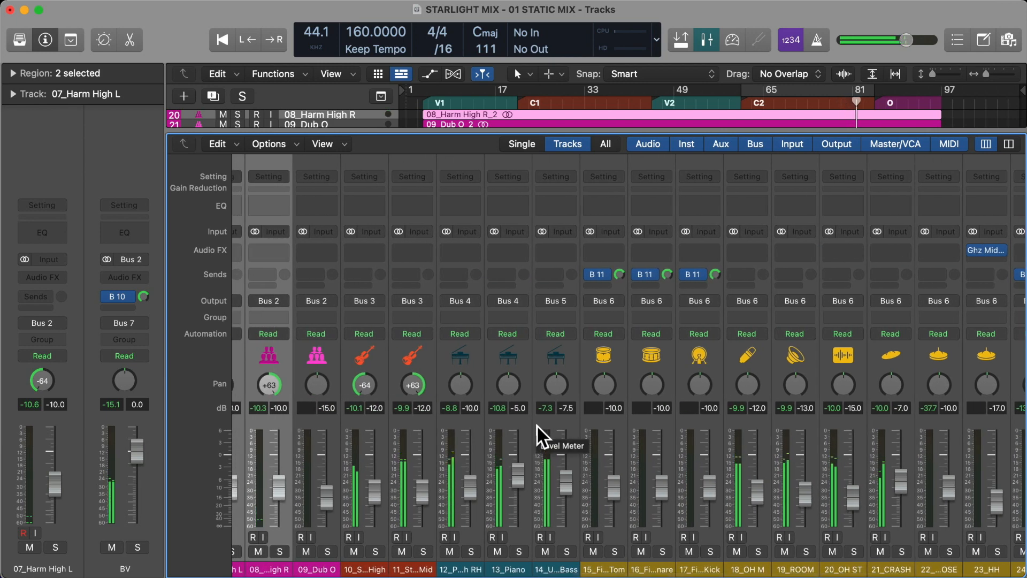
pyautogui.hscroll(-5, 537, 426)
pyautogui.hscroll(-6, 537, 424)
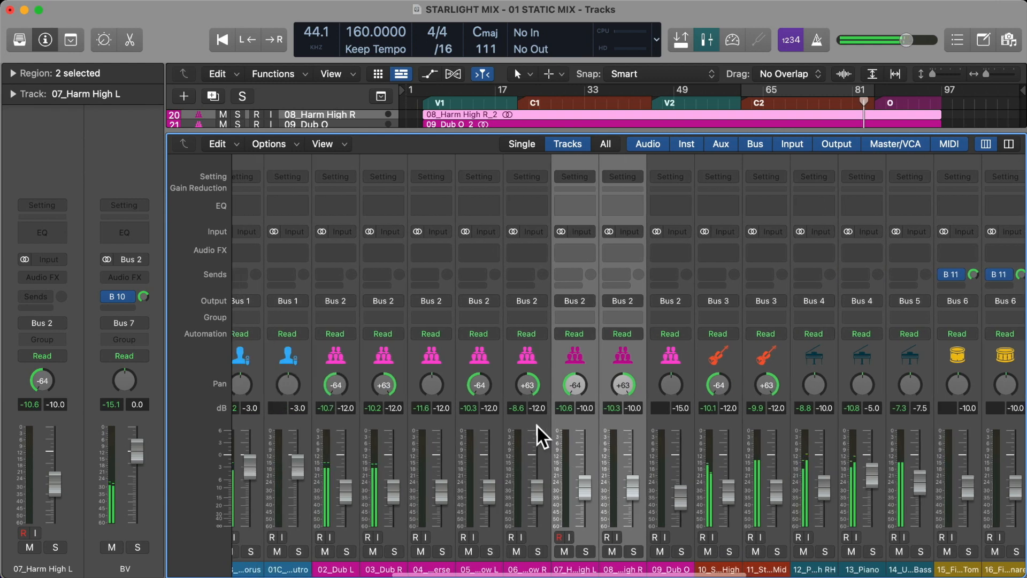
pyautogui.hscroll(-2, 537, 424)
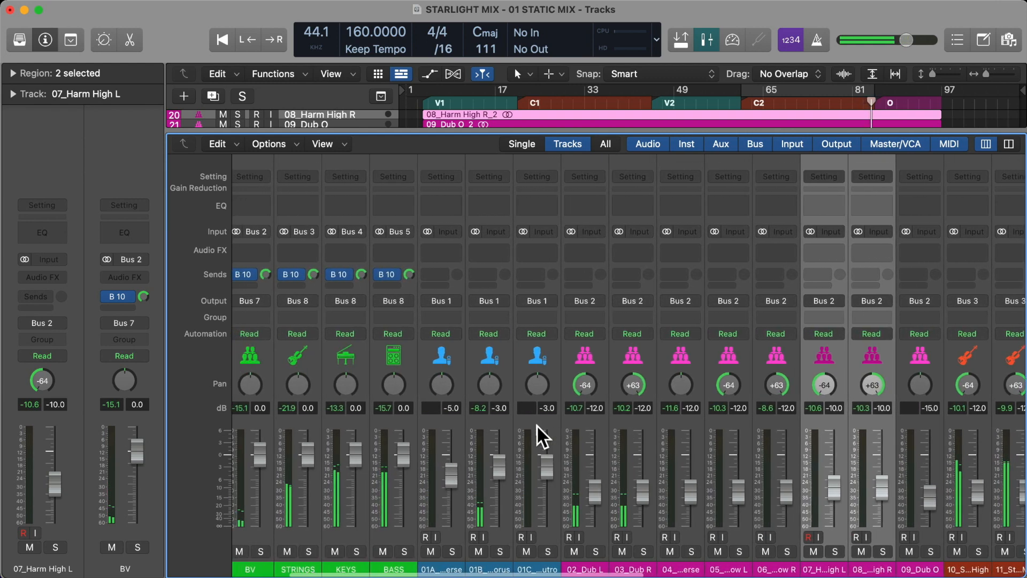
pyautogui.hscroll(2, 537, 424)
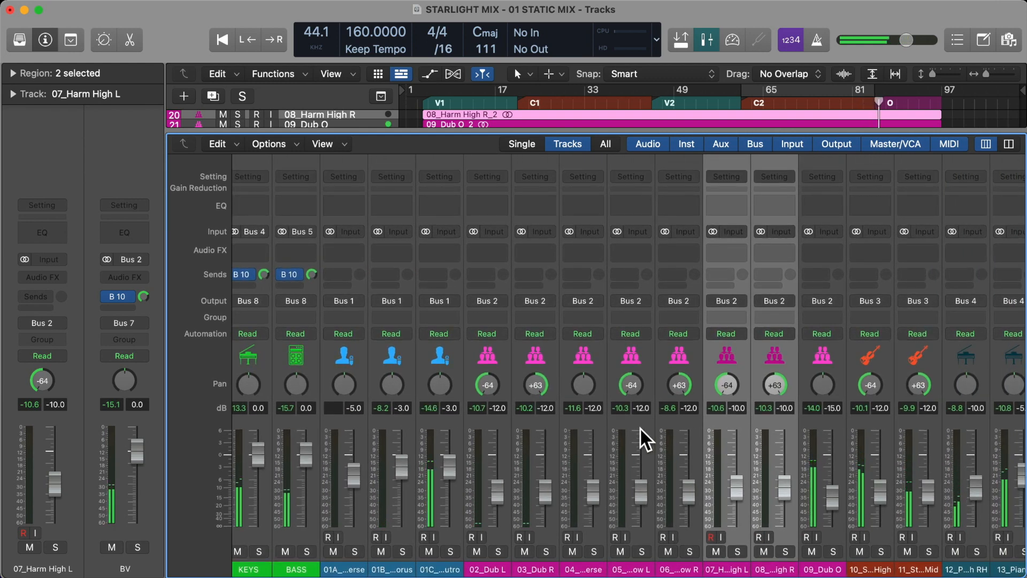
pyautogui.hscroll(3, 642, 427)
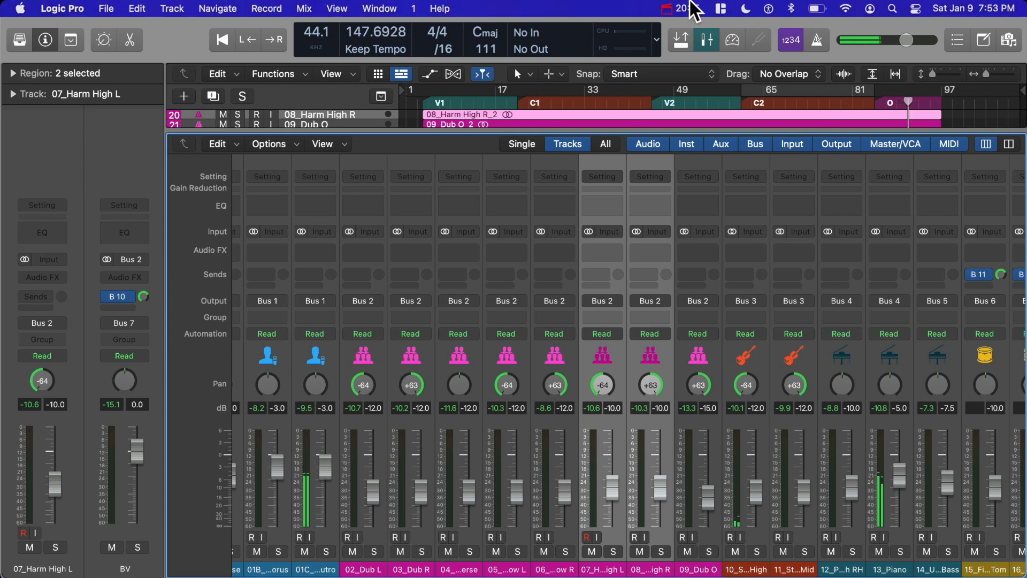
# - Return the playhead to the beginning of the project
pyautogui.click(692, 7)
pyautogui.click(690, 8)
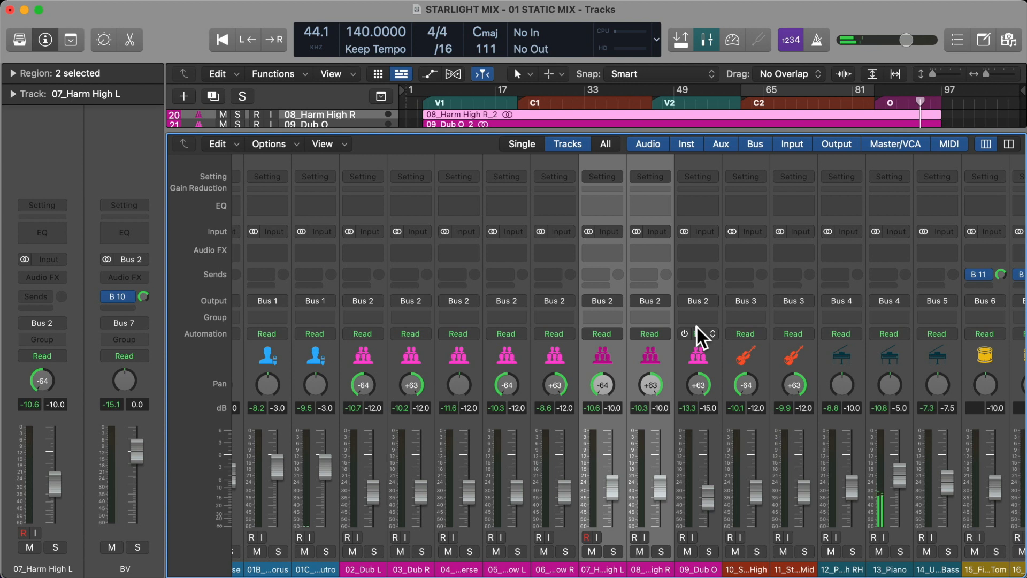
pyautogui.press('Return')
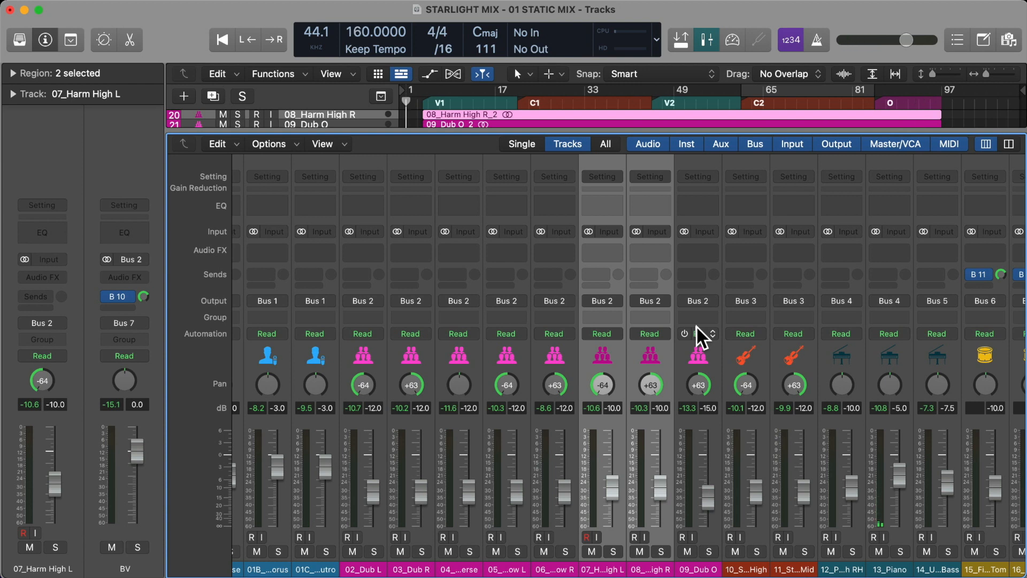
# - Move the playhead to marker V1 and load the Mono Sum to Left preset in CanOpener Studio on the Stereo Out channel
pyautogui.hotkey('alt', '.')
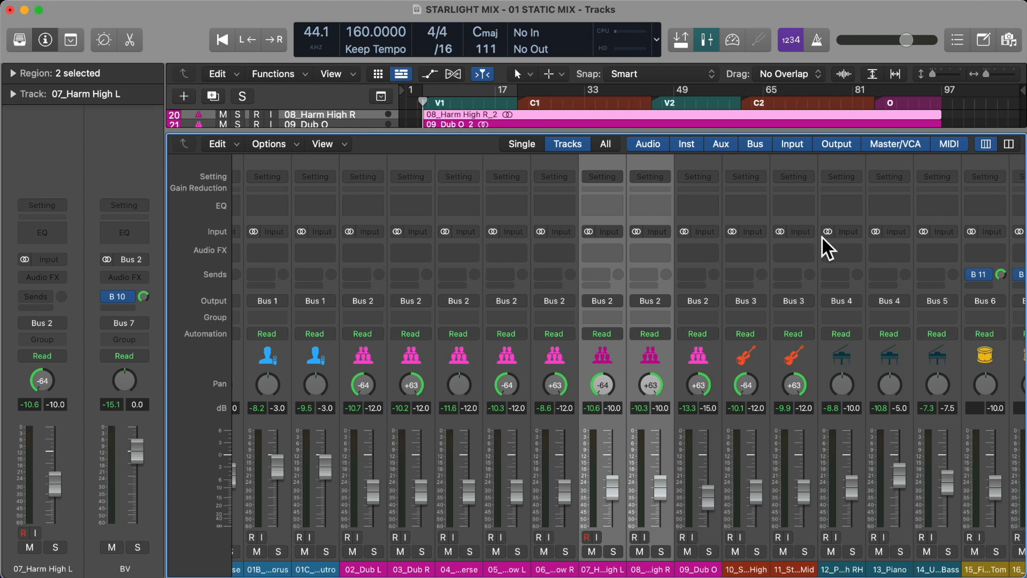
pyautogui.hscroll(10, 876, 243)
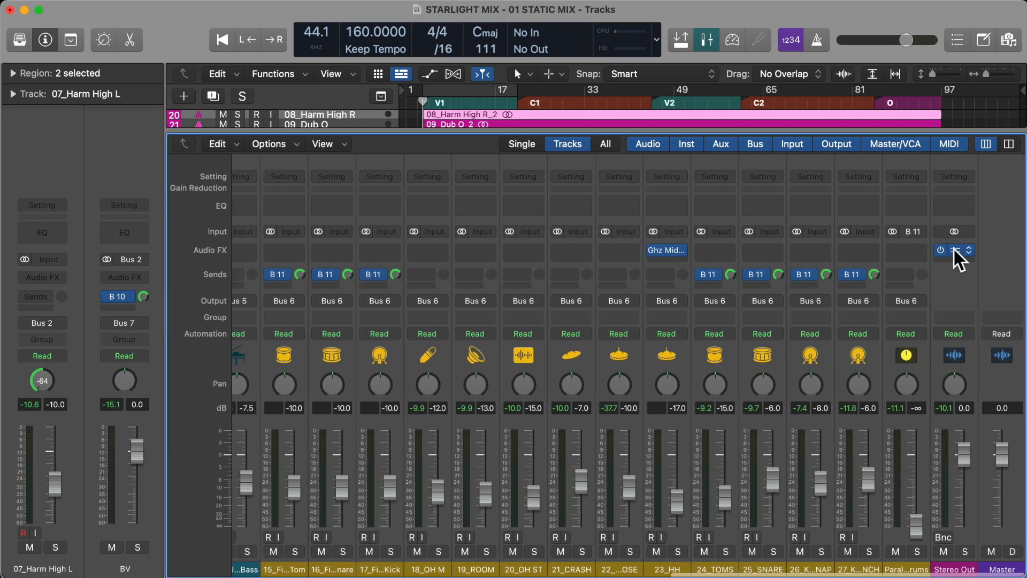
pyautogui.click(953, 250)
pyautogui.click(428, 345)
pyautogui.click(341, 188)
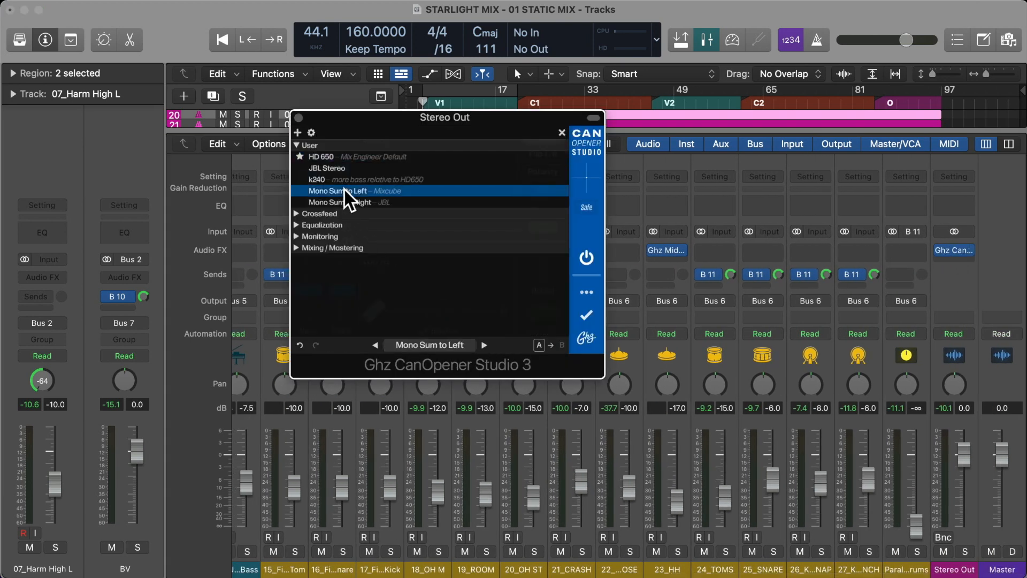
pyautogui.click(299, 117)
# - Reopen CanOpener Studio on Stereo Out, try its L/R balance at 90 on the right side, and restore it to -100
pyautogui.hscroll(-10, 368, 236)
pyautogui.hscroll(-5, 378, 268)
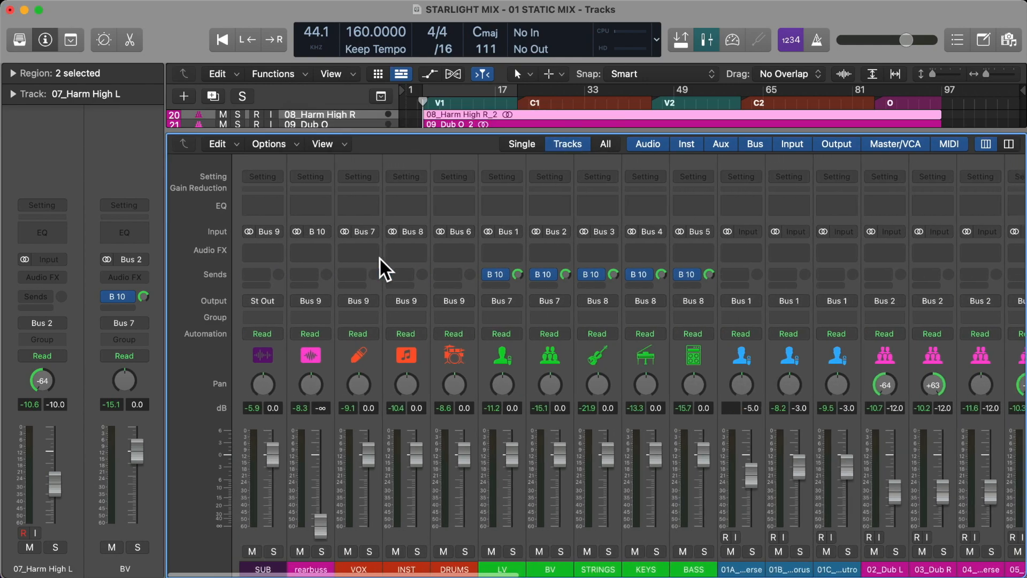
pyautogui.hscroll(15, 596, 247)
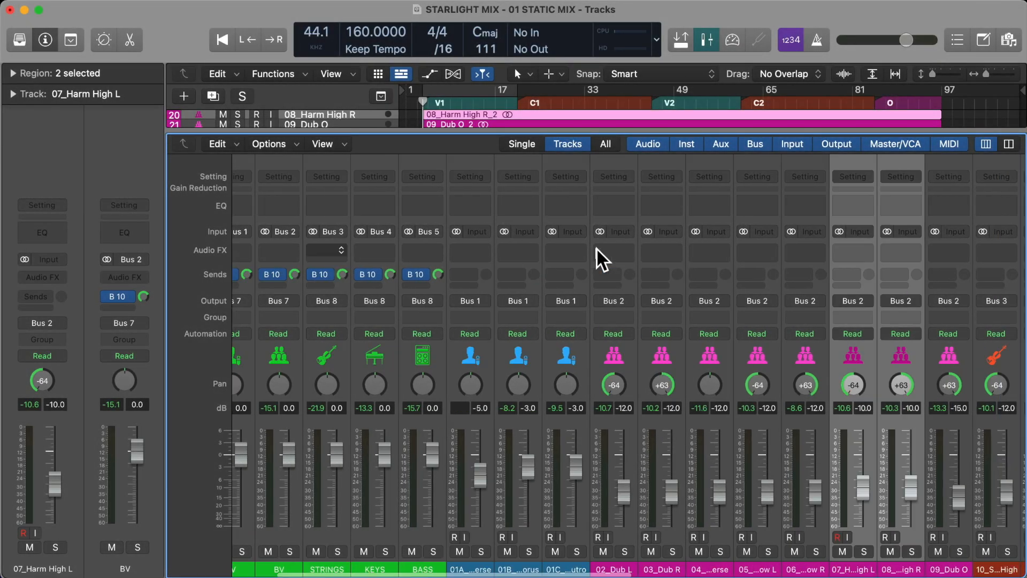
pyautogui.click(953, 250)
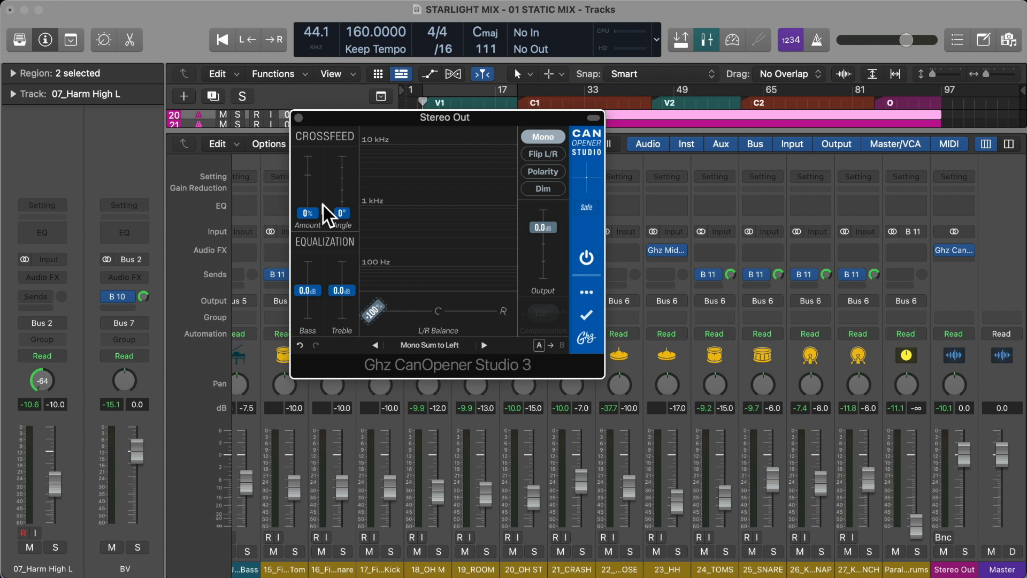
pyautogui.moveTo(481, 116); pyautogui.dragTo(537, 93)
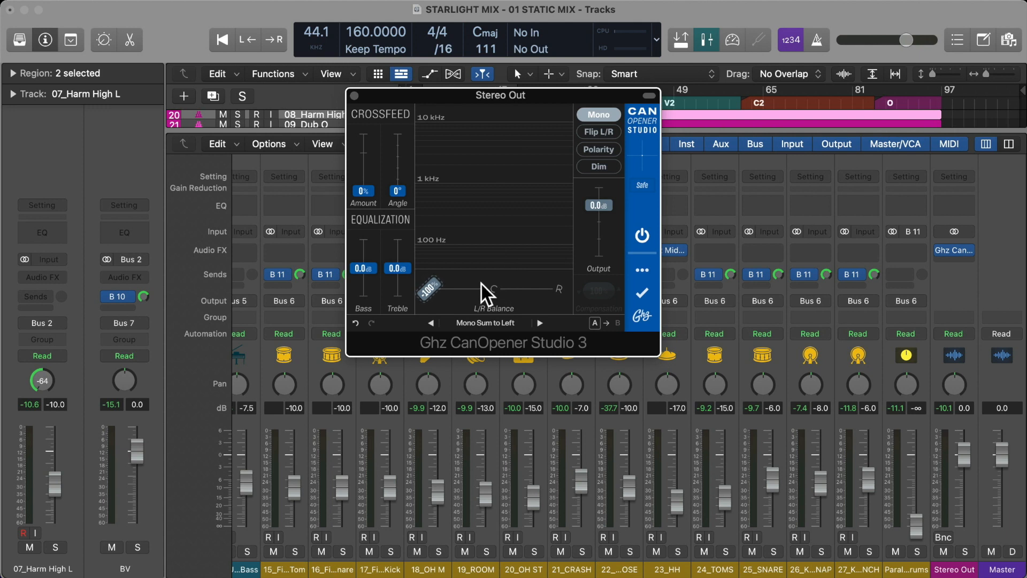
pyautogui.moveTo(434, 290); pyautogui.dragTo(467, 286)
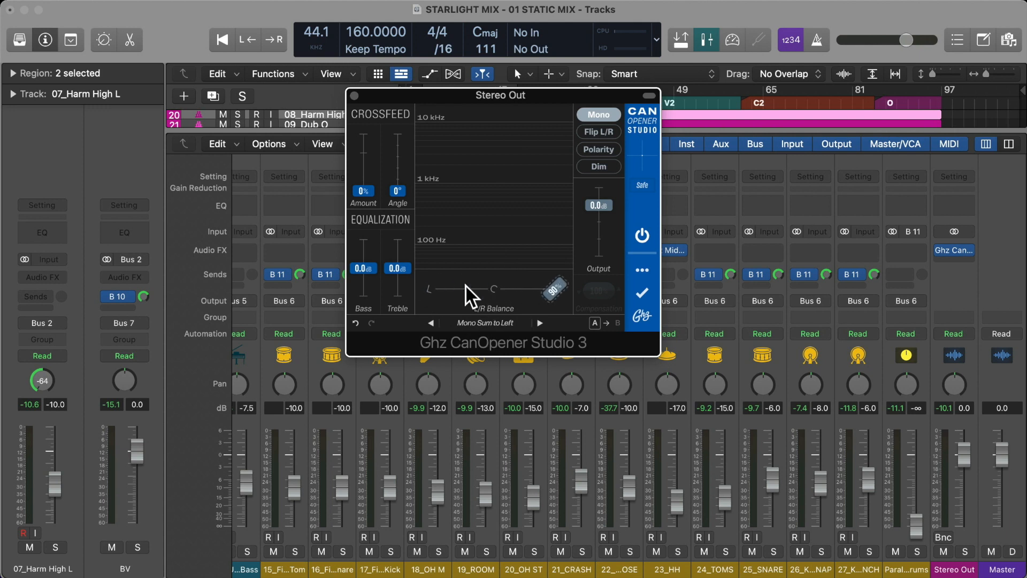
pyautogui.scroll(-10, 466, 286)
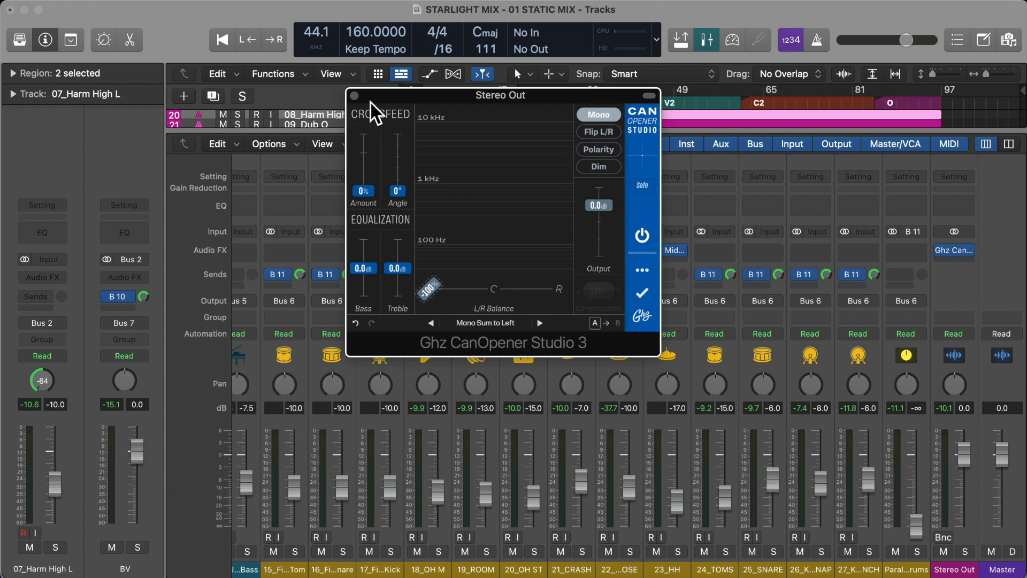
pyautogui.click(354, 96)
# - Play the mix from marker V1 and set the fader of hi-hat channel 23_HH to −18.5 dB
pyautogui.hscroll(-15, 535, 333)
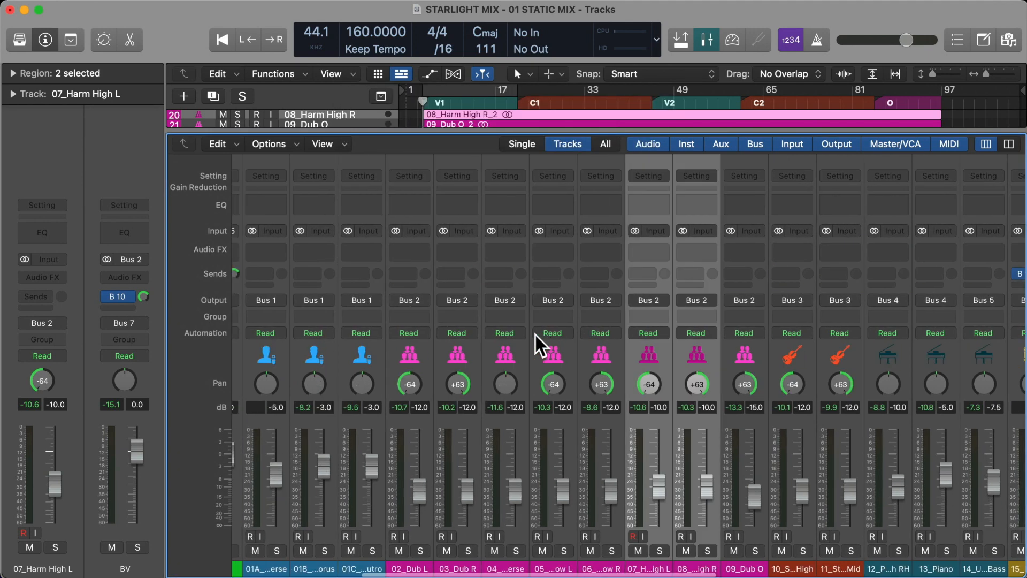
pyautogui.press('space')
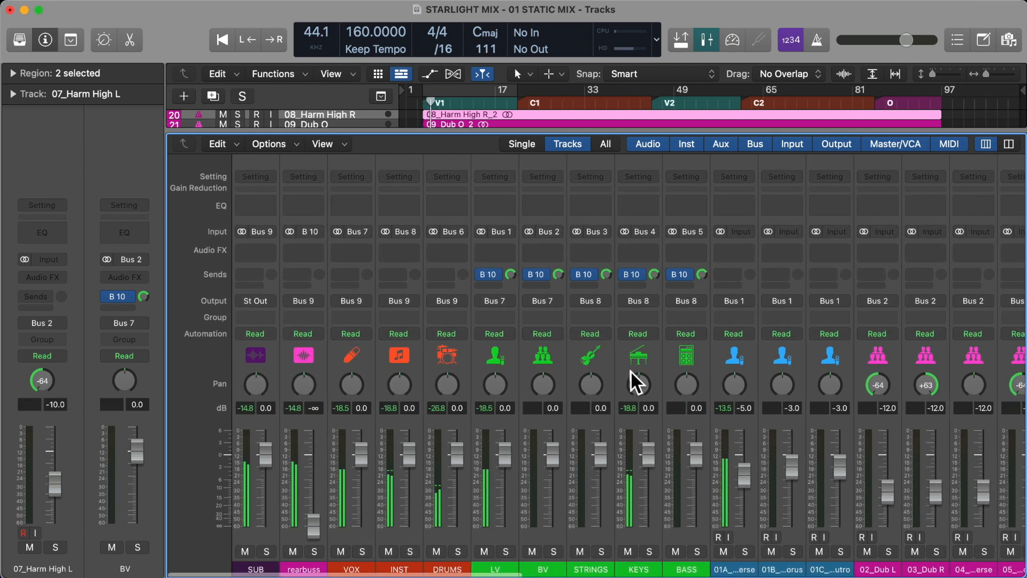
pyautogui.hscroll(4, 630, 370)
pyautogui.hscroll(4, 630, 370)
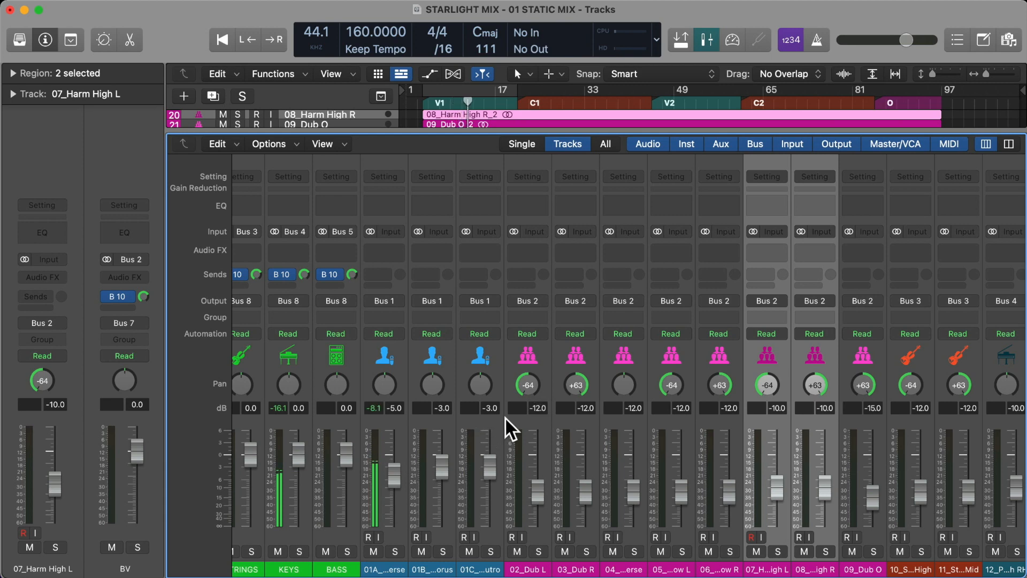
pyautogui.hscroll(10, 505, 418)
pyautogui.hscroll(4, 505, 417)
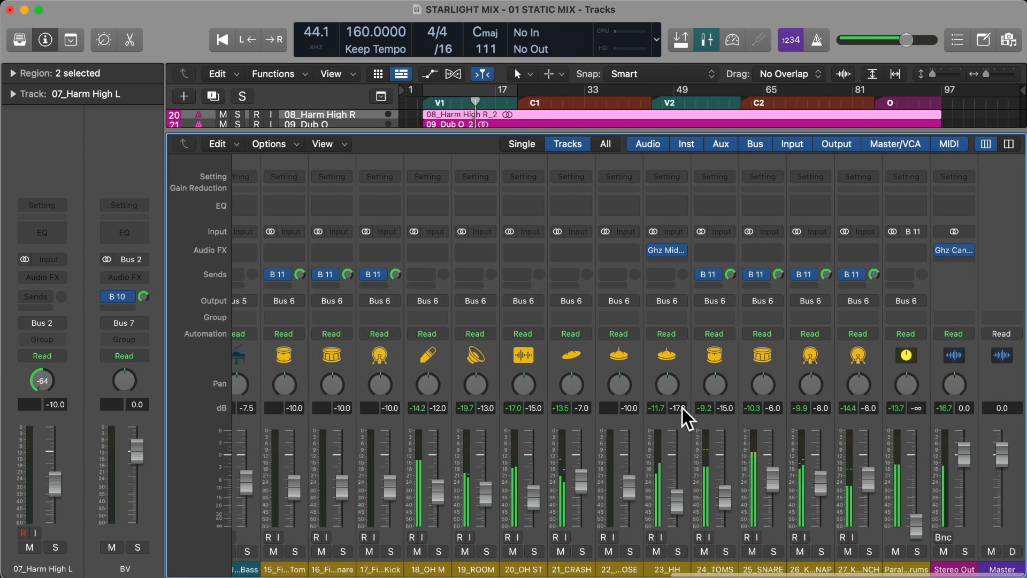
pyautogui.moveTo(681, 407); pyautogui.dragTo(681, 414)
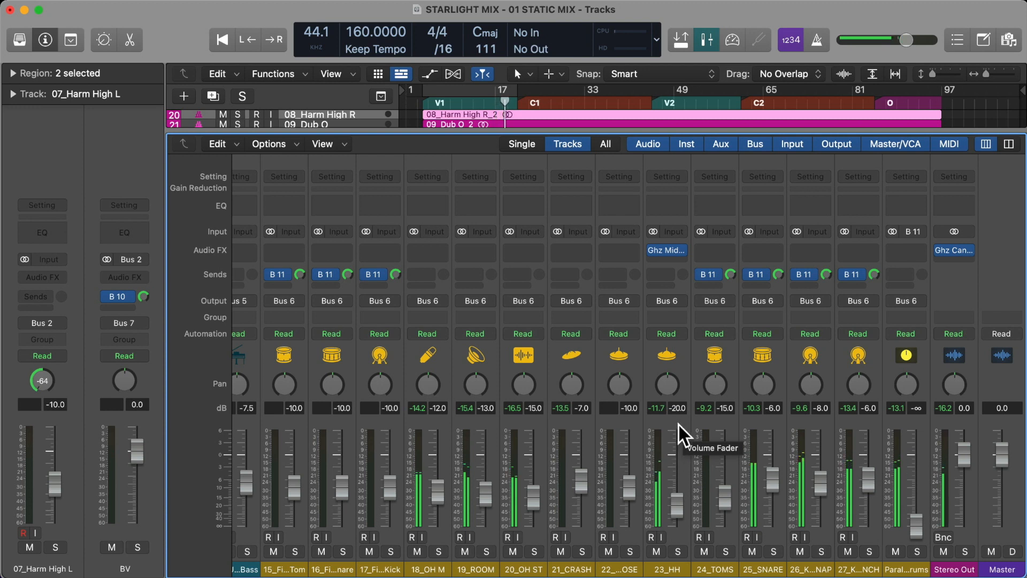
pyautogui.doubleClick(677, 407)
pyautogui.write('-18.5')
pyautogui.press('Return')
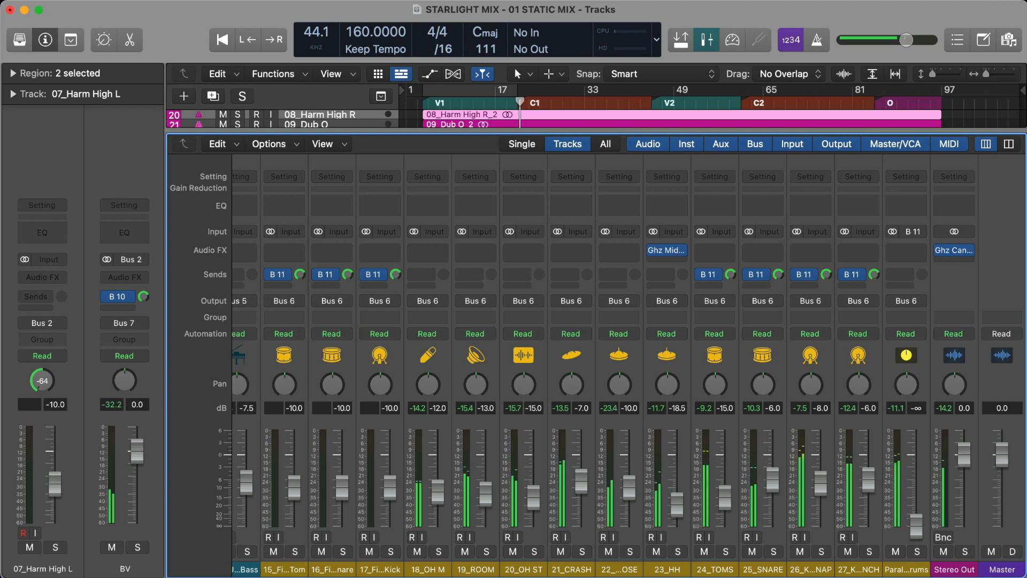
# - Try the fader of bass channel 14 at −8.5 dB during the first chorus
pyautogui.hscroll(-10, 722, 383)
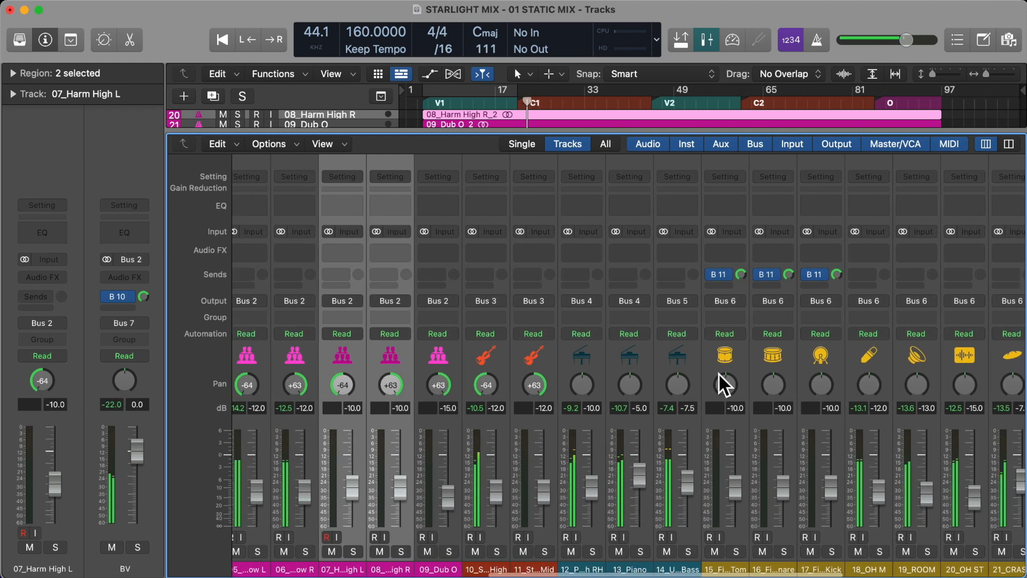
pyautogui.doubleClick(689, 408)
pyautogui.write('-8.5')
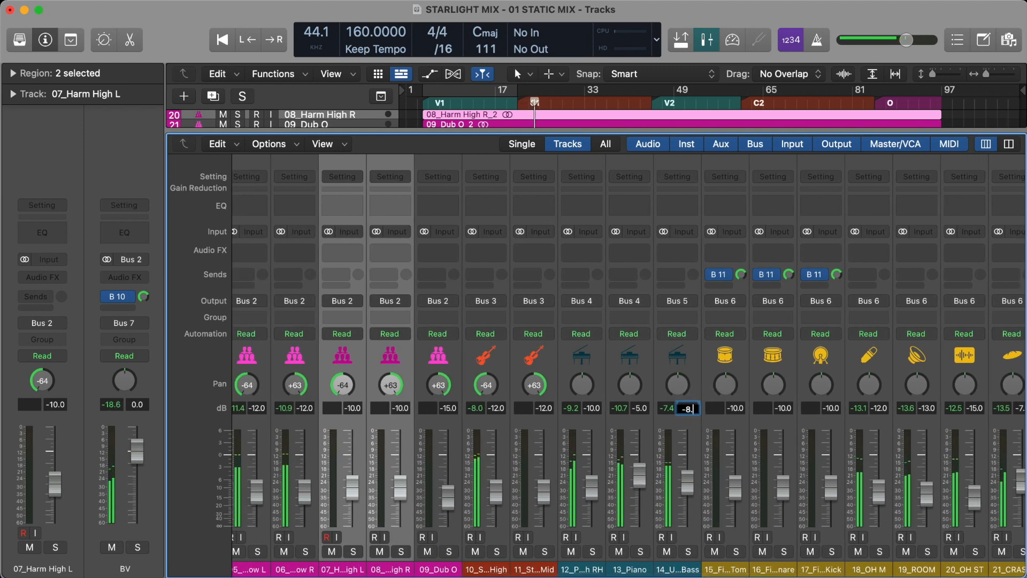
pyautogui.press('Return')
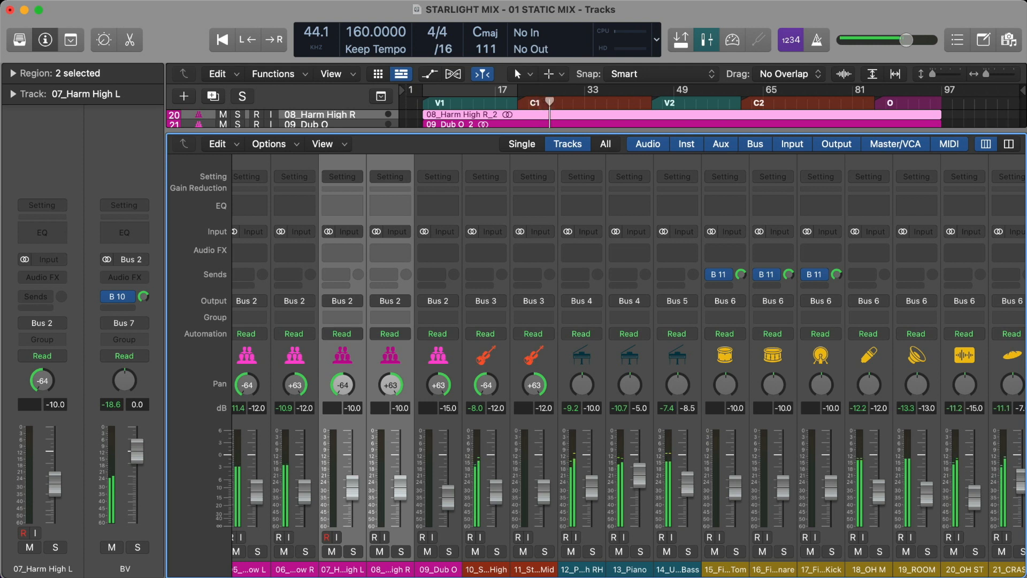
# - Set the fader of bass channel 14 to −10 dB
pyautogui.doubleClick(688, 407)
pyautogui.write('-10')
pyautogui.press('Return')
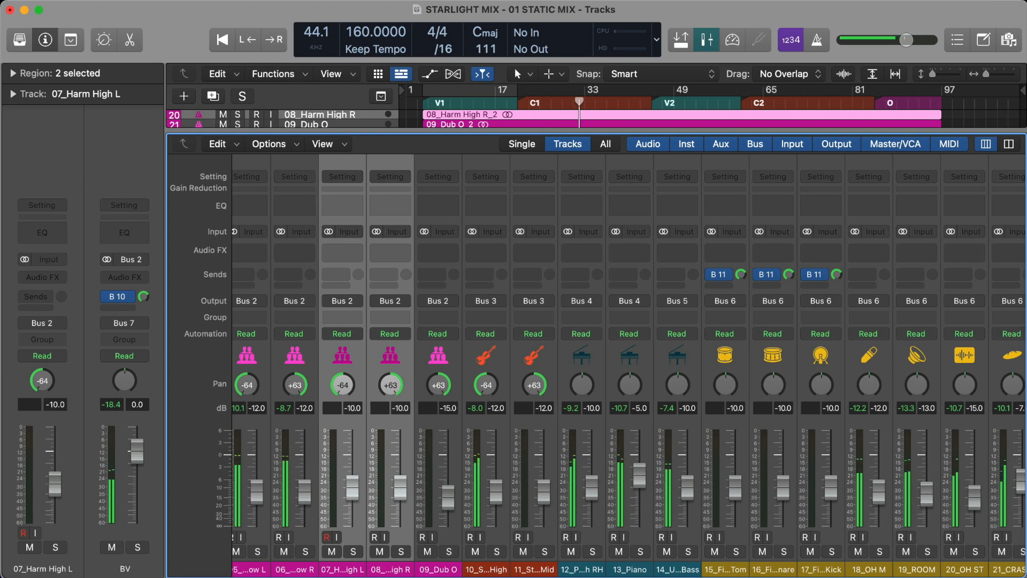
# - Set the faders of the high and mid string channels 10 and 11 to −10 dB
pyautogui.hscroll(-5, 707, 440)
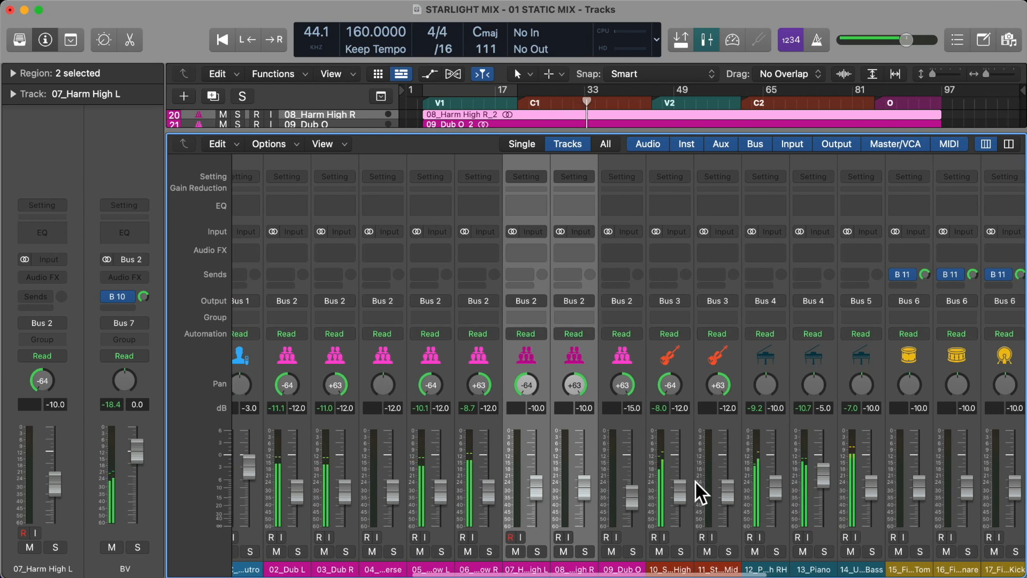
pyautogui.doubleClick(684, 408)
pyautogui.write('-10')
pyautogui.press('Return')
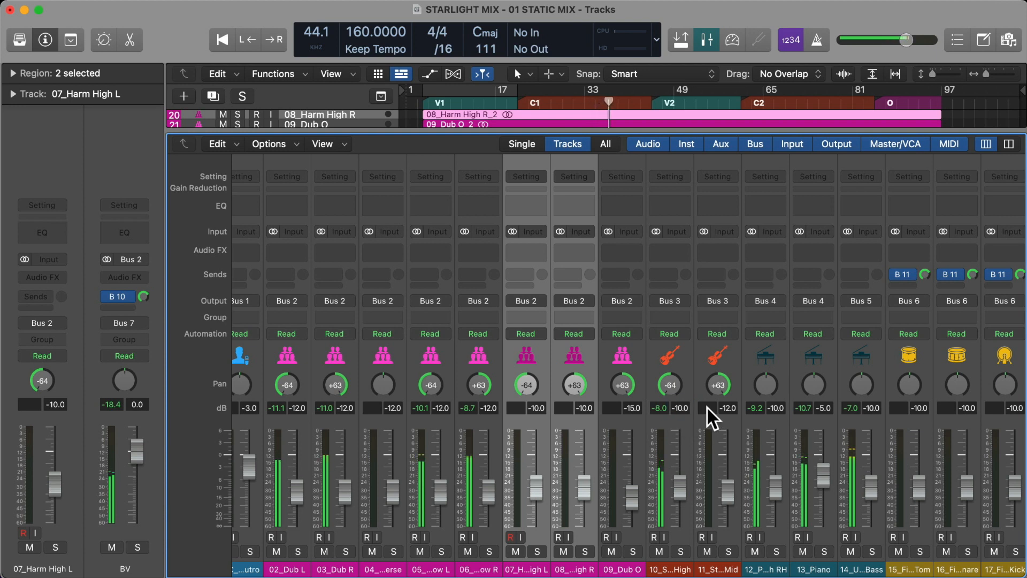
pyautogui.doubleClick(725, 409)
pyautogui.write('-10')
pyautogui.press('Return')
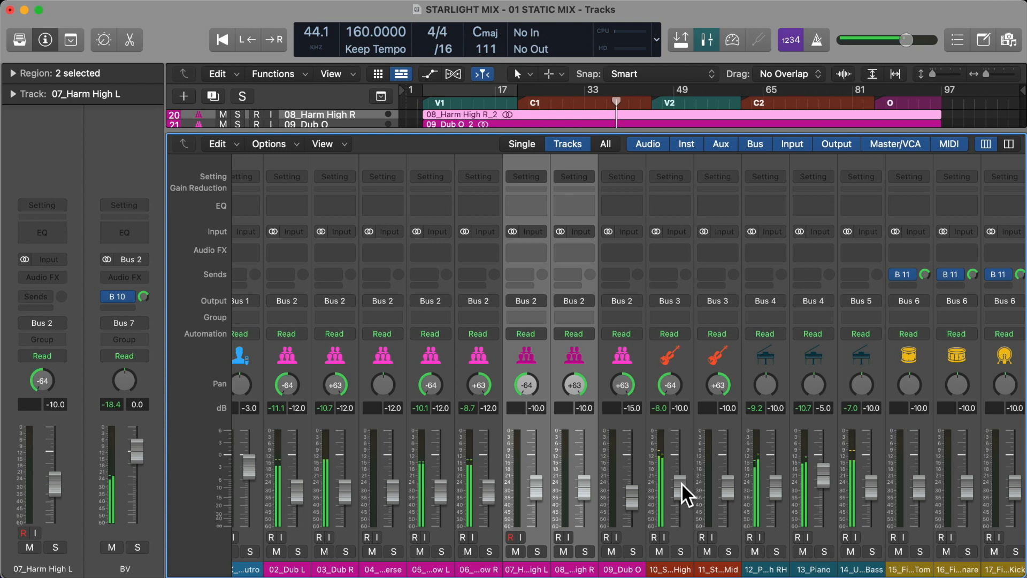
# - Try the fader of high string channel 10 at −12 dB and return it to −10 dB
pyautogui.doubleClick(680, 409)
pyautogui.write('-12')
pyautogui.press('Return')
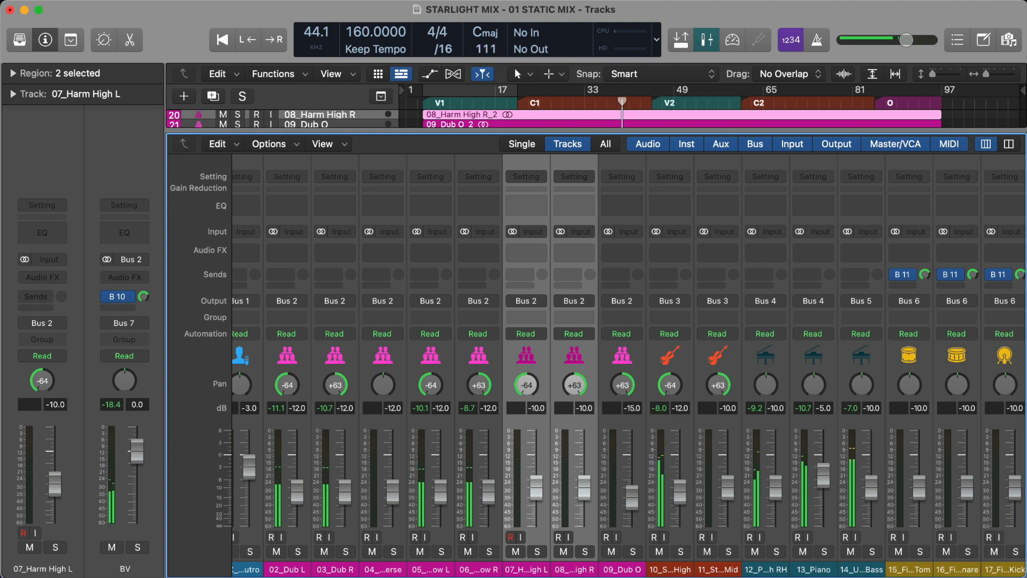
pyautogui.doubleClick(680, 409)
pyautogui.write('-10')
pyautogui.press('Return')
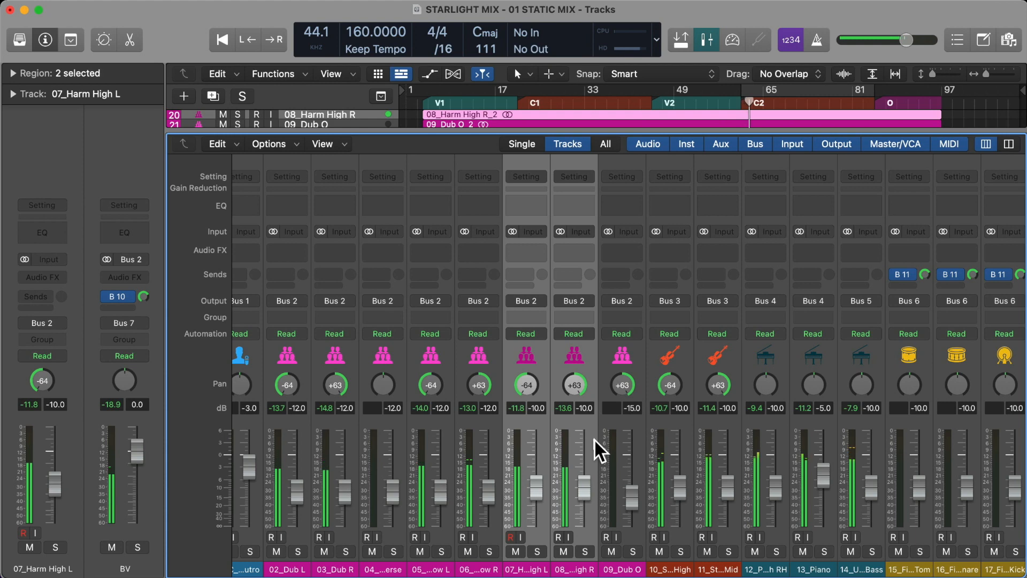
# - Set the fader of chorus lead vocal channel 01B to −1.5 dB
pyautogui.hscroll(-7, 595, 439)
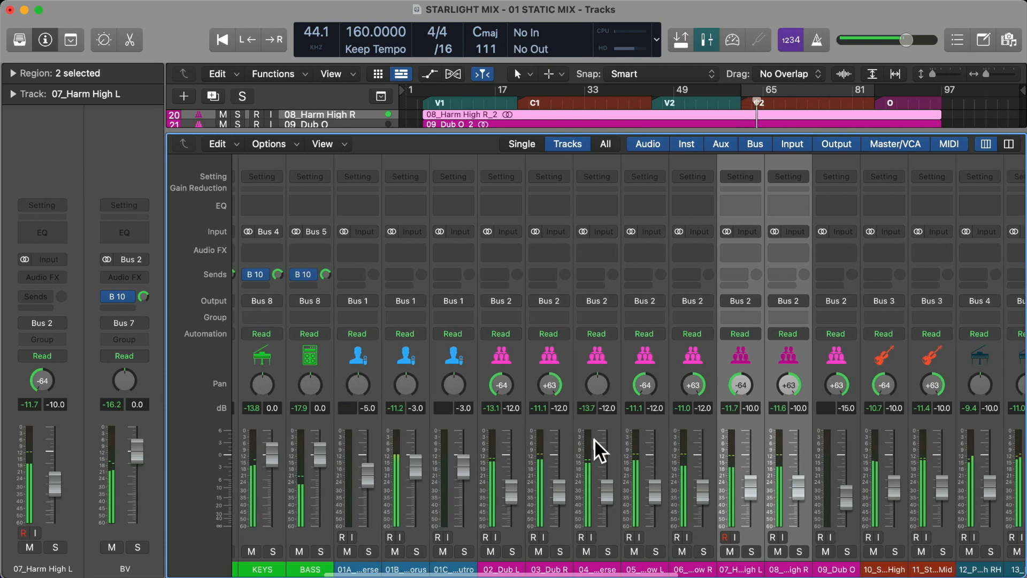
pyautogui.doubleClick(530, 408)
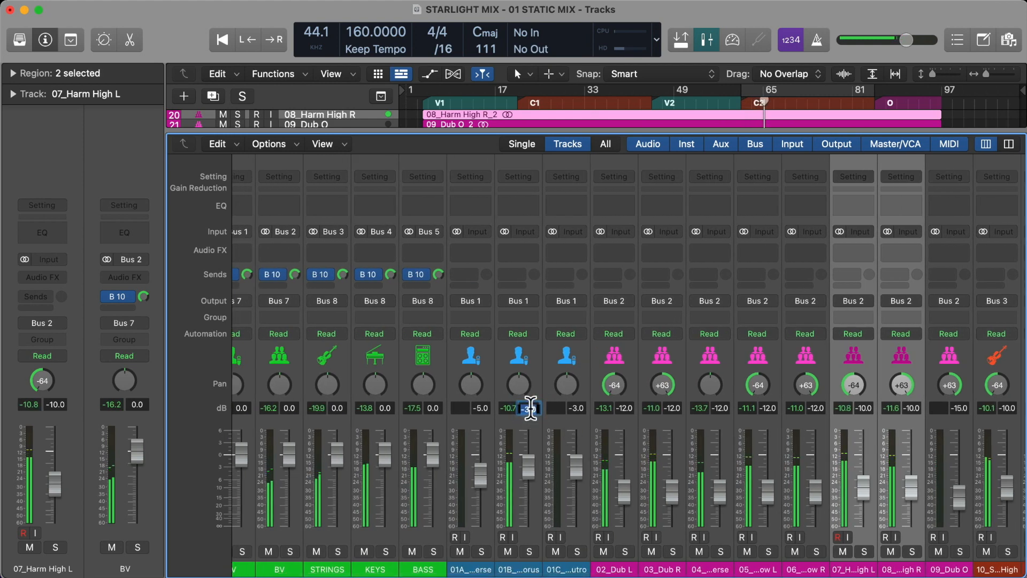
pyautogui.write('-1.5')
pyautogui.press('Return')
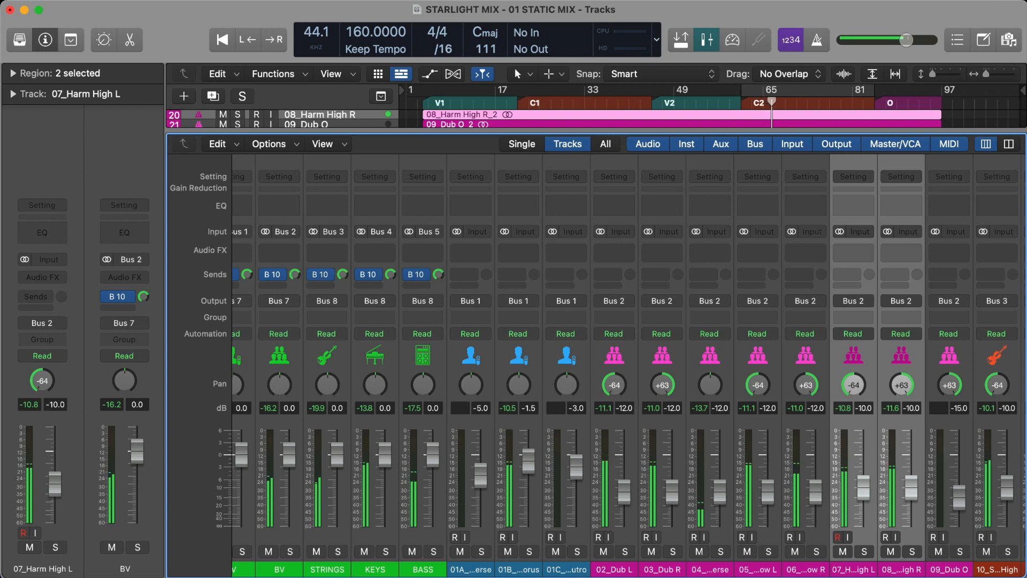
pyautogui.hscroll(5, 638, 380)
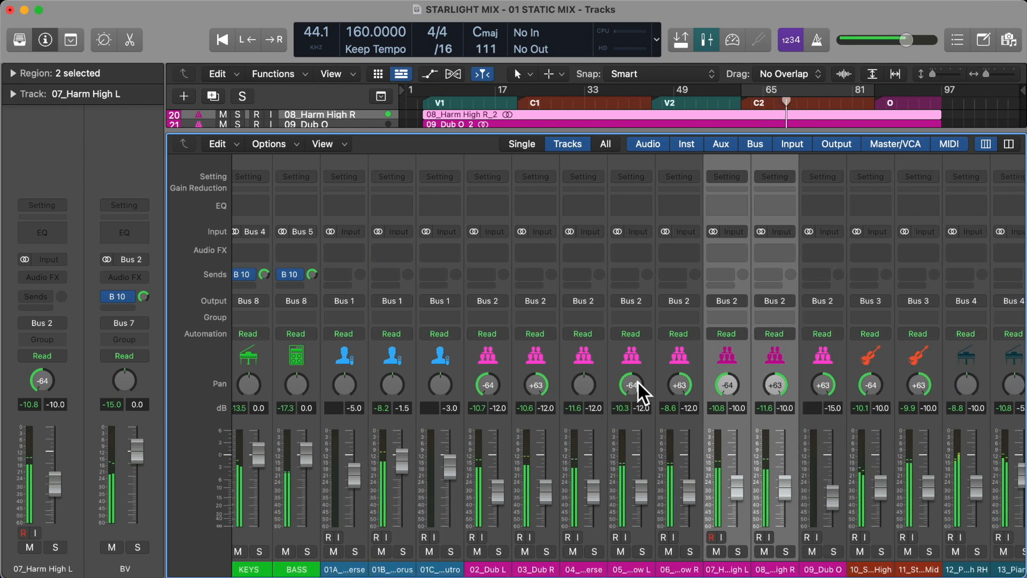
pyautogui.hscroll(5, 637, 380)
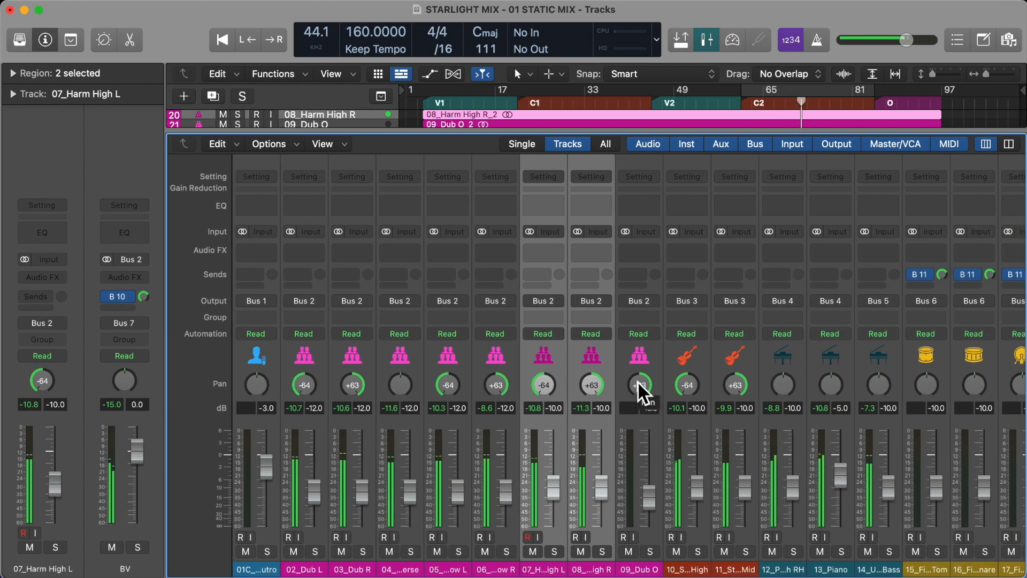
pyautogui.hscroll(10, 637, 380)
pyautogui.hscroll(6, 637, 381)
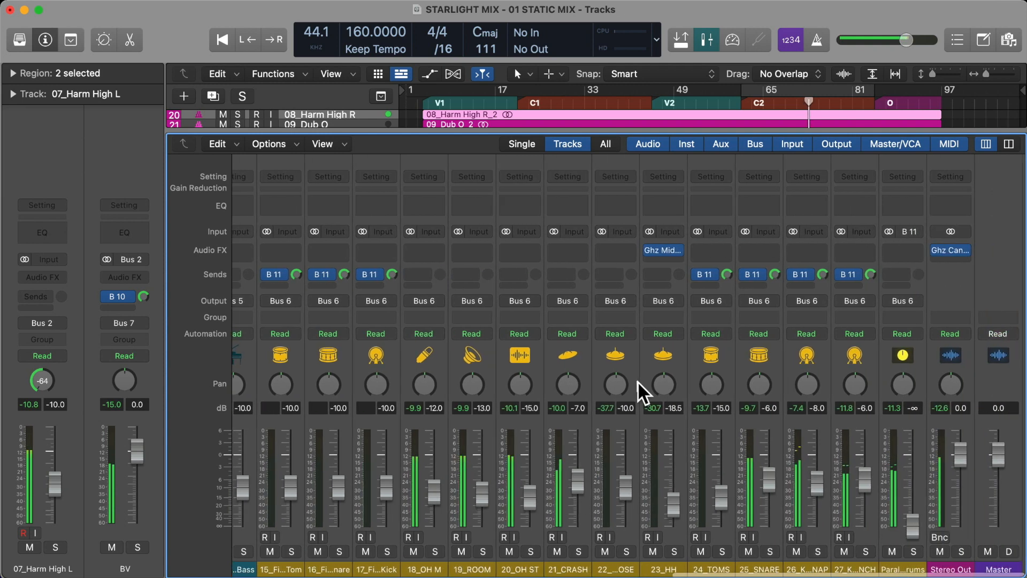
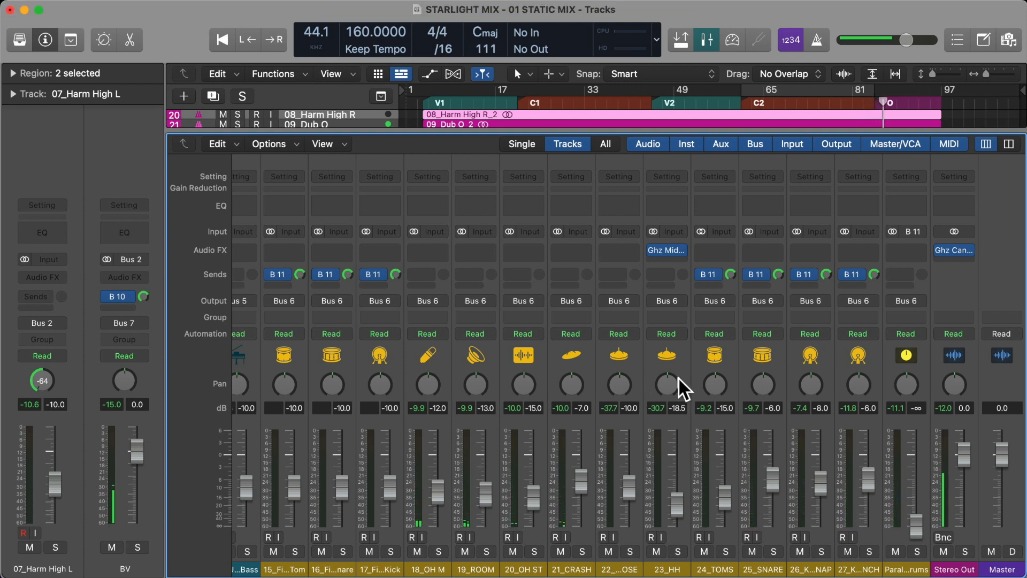
# - Set the fader of outro lead vocal channel 01C to −5 dB and replay the outro from its marker
pyautogui.hscroll(-10, 678, 377)
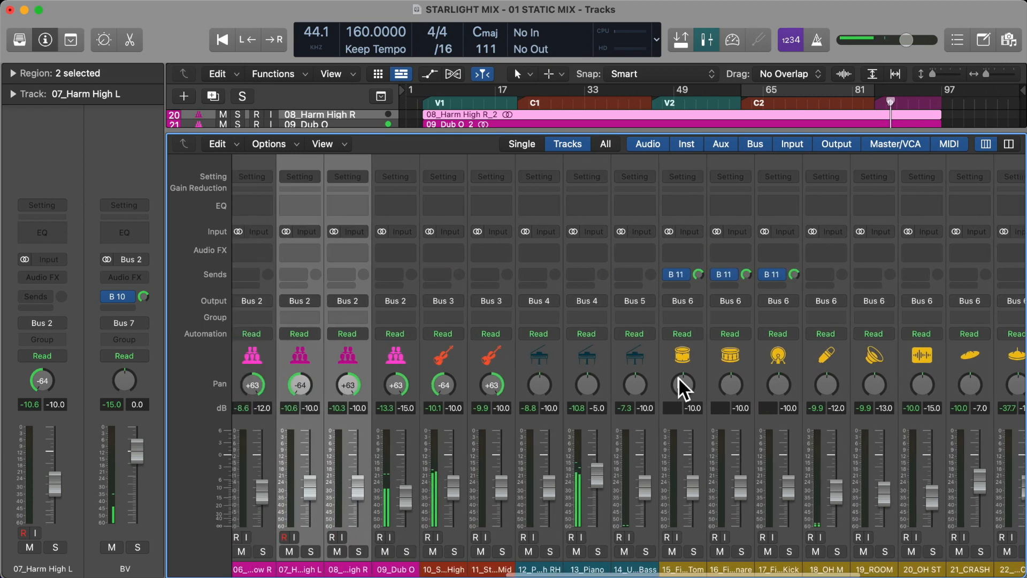
pyautogui.hscroll(-3, 678, 376)
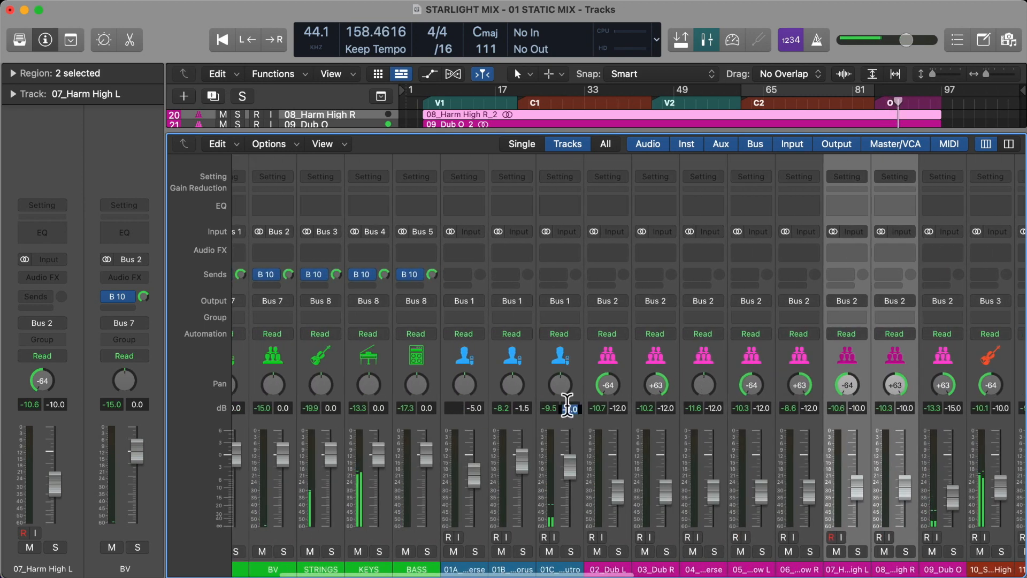
pyautogui.doubleClick(570, 407)
pyautogui.write('-5')
pyautogui.press('Return')
pyautogui.hotkey('alt', ',')
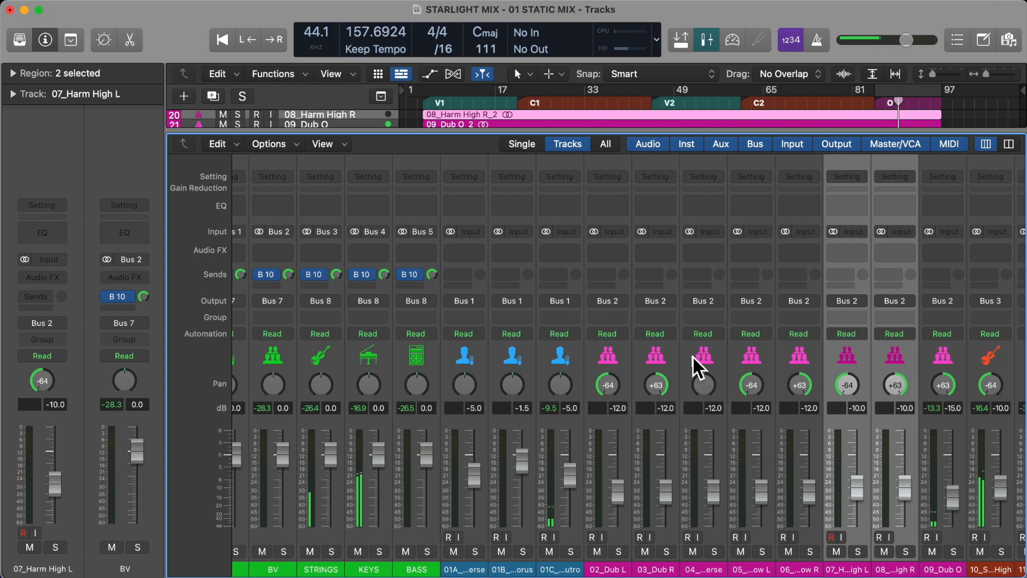
# - Load the HD 650 user preset in the CanOpener Studio plug-in on the Stereo Out channel and close the plug-in window
pyautogui.hscroll(1, 692, 356)
pyautogui.hscroll(15, 692, 355)
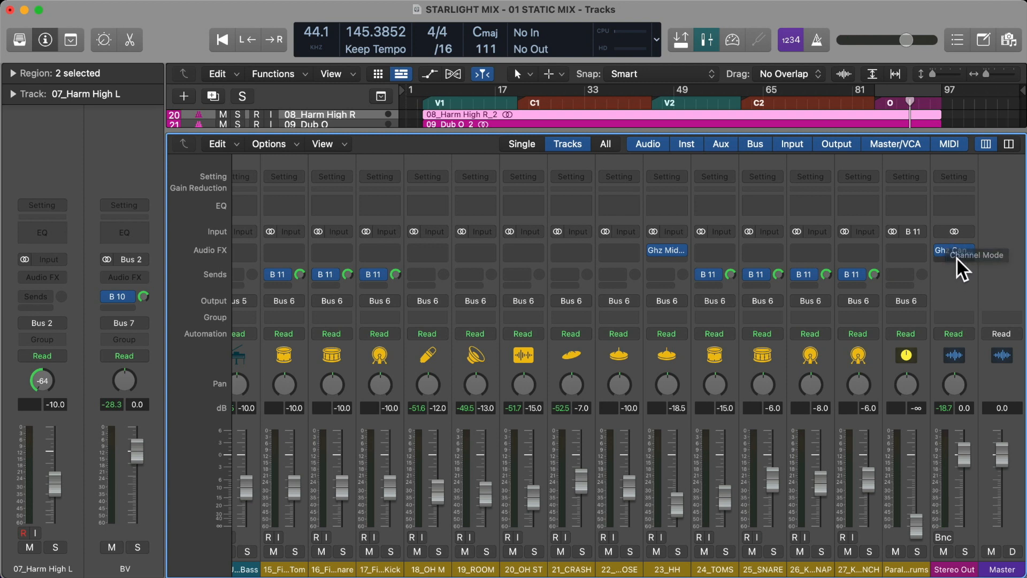
pyautogui.click(954, 251)
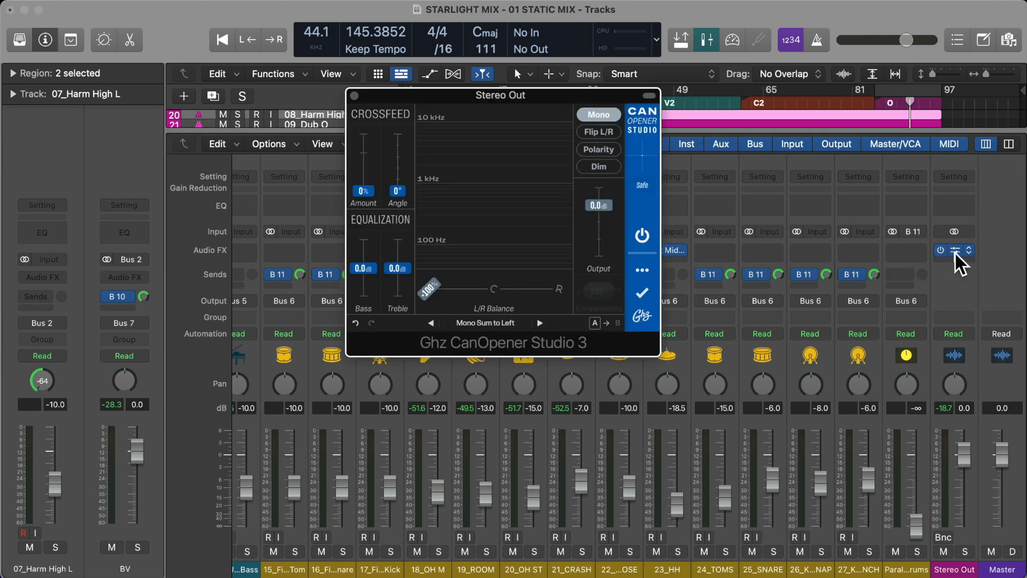
pyautogui.click(501, 322)
pyautogui.click(501, 323)
pyautogui.click(501, 322)
pyautogui.click(393, 134)
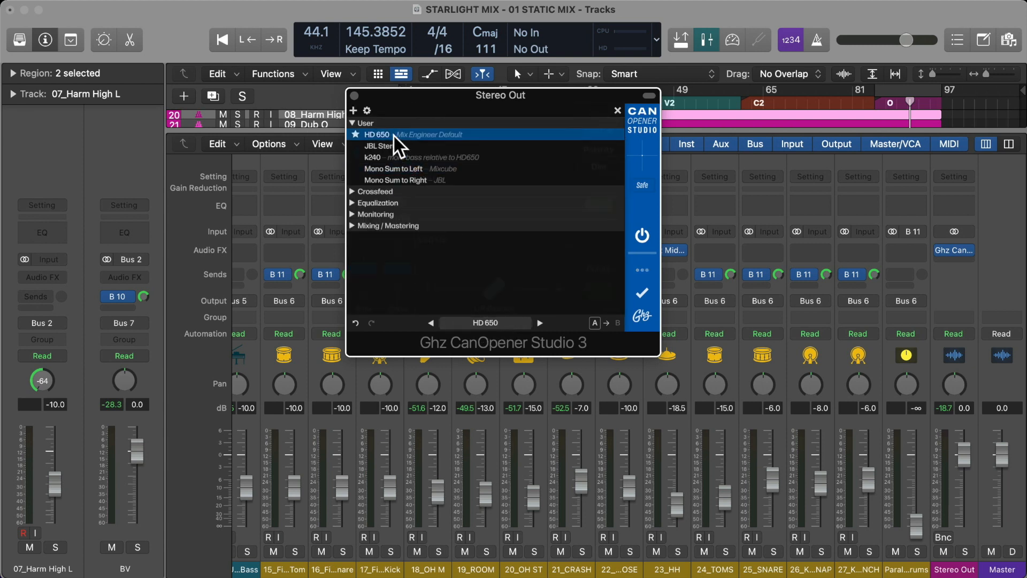
pyautogui.click(473, 323)
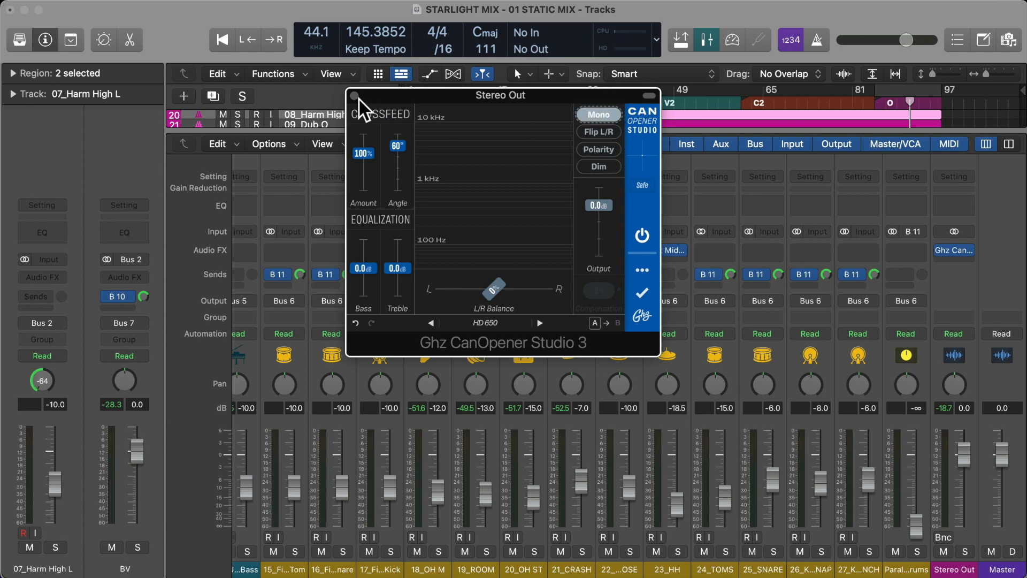
pyautogui.click(355, 96)
# - Select backing vocal channels 02 to 08 and start looped playback of the second chorus at marker C2
pyautogui.hscroll(-15, 642, 365)
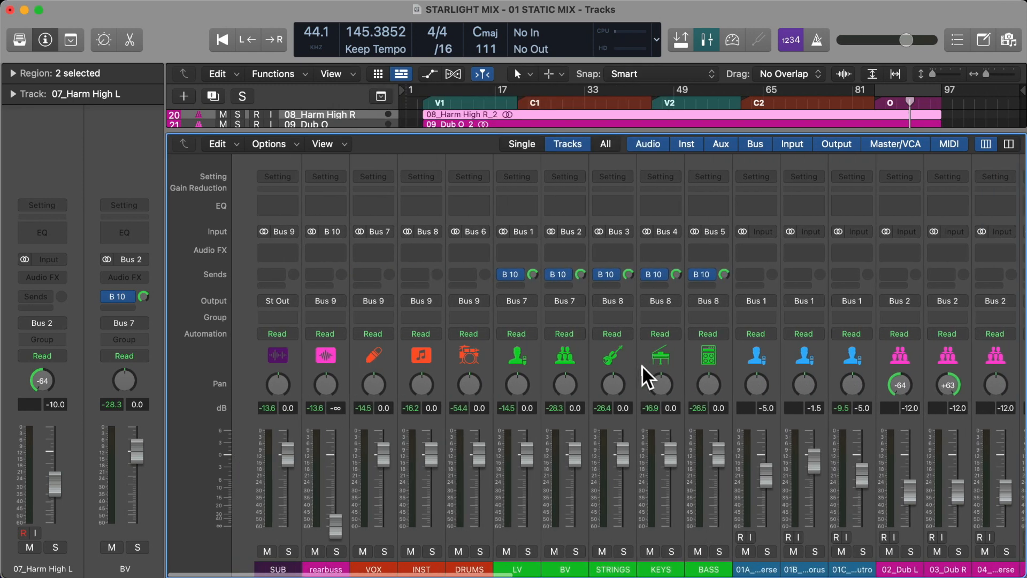
pyautogui.click(511, 360)
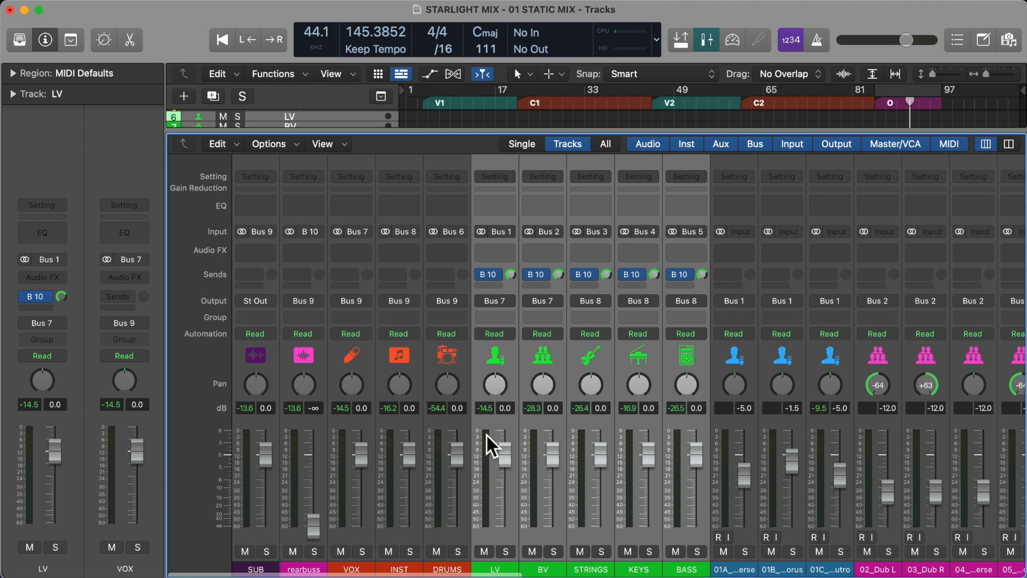
pyautogui.hscroll(8, 761, 385)
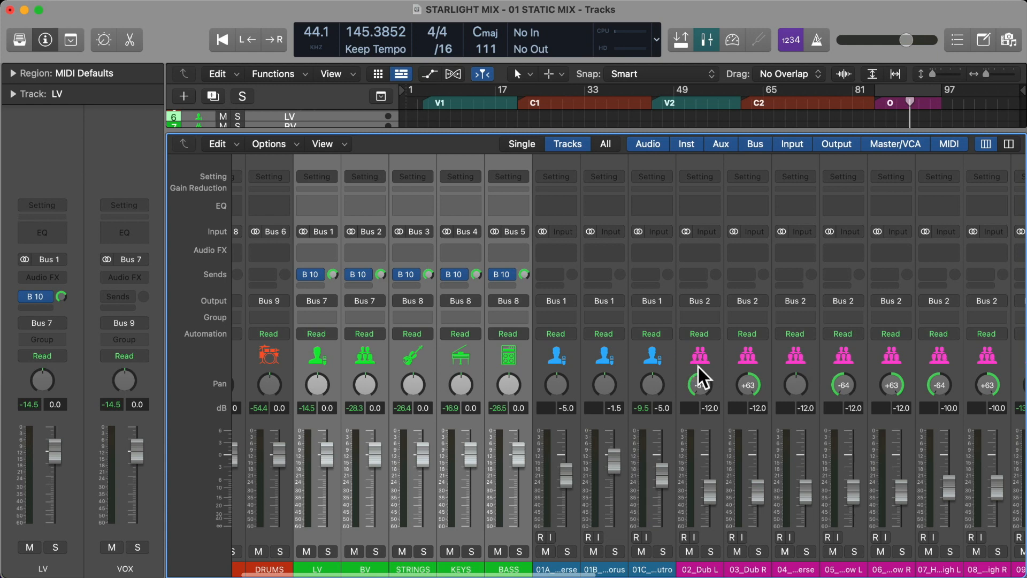
pyautogui.click(706, 356)
pyautogui.keyDown('shift'); pyautogui.click(982, 356); pyautogui.keyUp('shift')
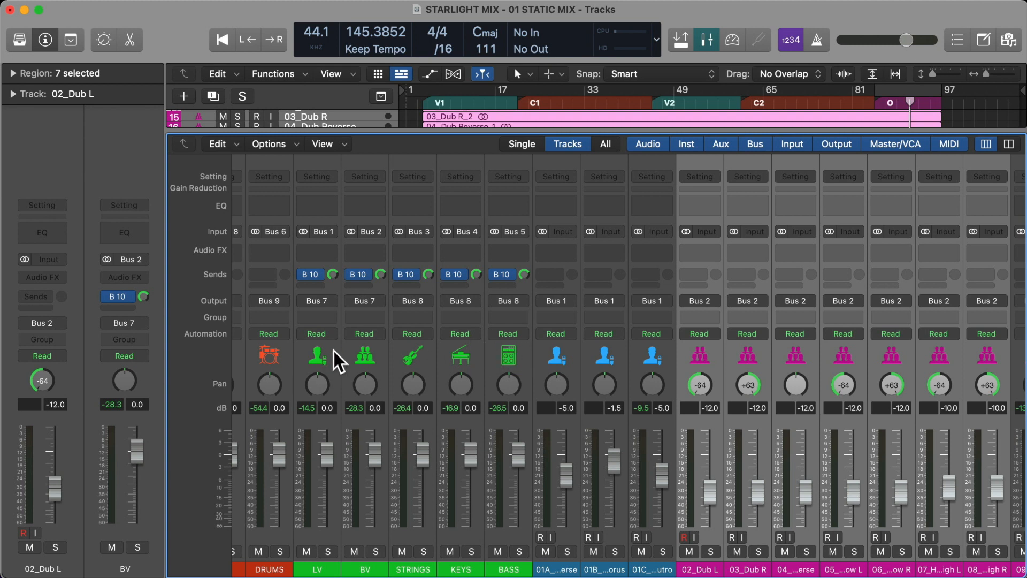
pyautogui.hotkey('alt', ',')
pyautogui.hotkey('alt', ',')
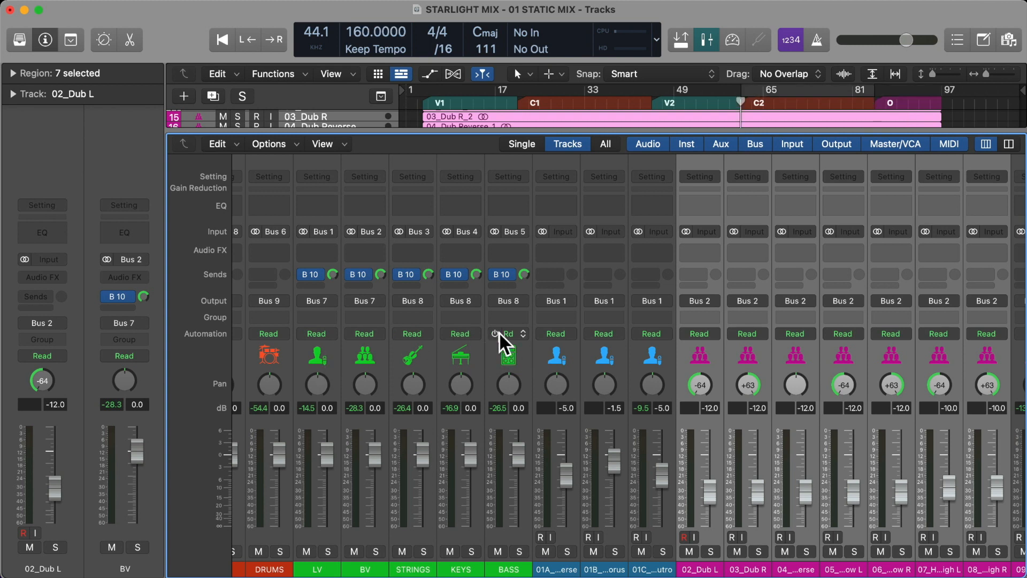
pyautogui.press('c')
pyautogui.press('space')
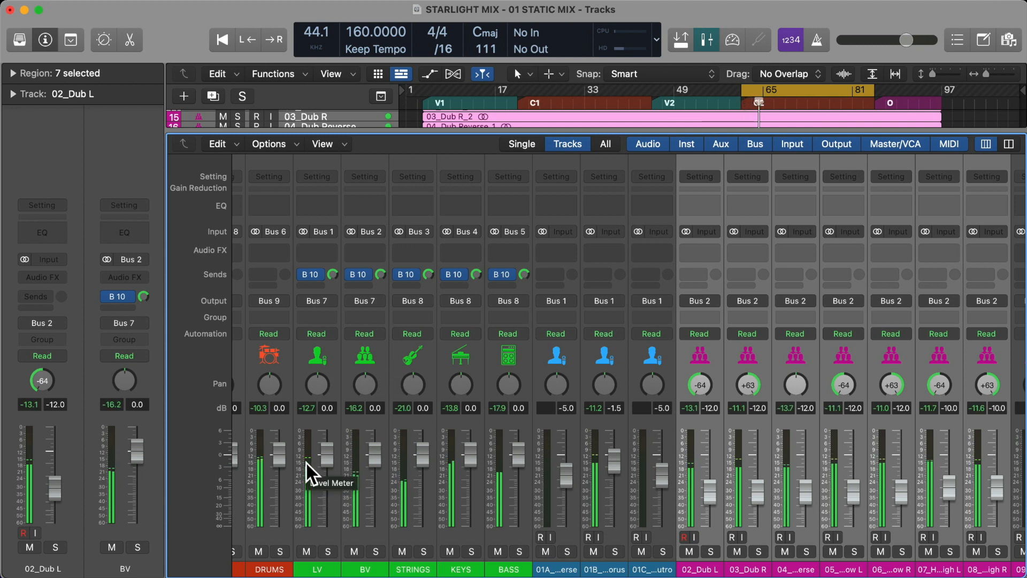
# - Try the selected backing vocal faders at −6 dB for 02 to 06 and −4 dB for 07 and 08, with the BV bus at −6 dB
pyautogui.hscroll(5, 397, 460)
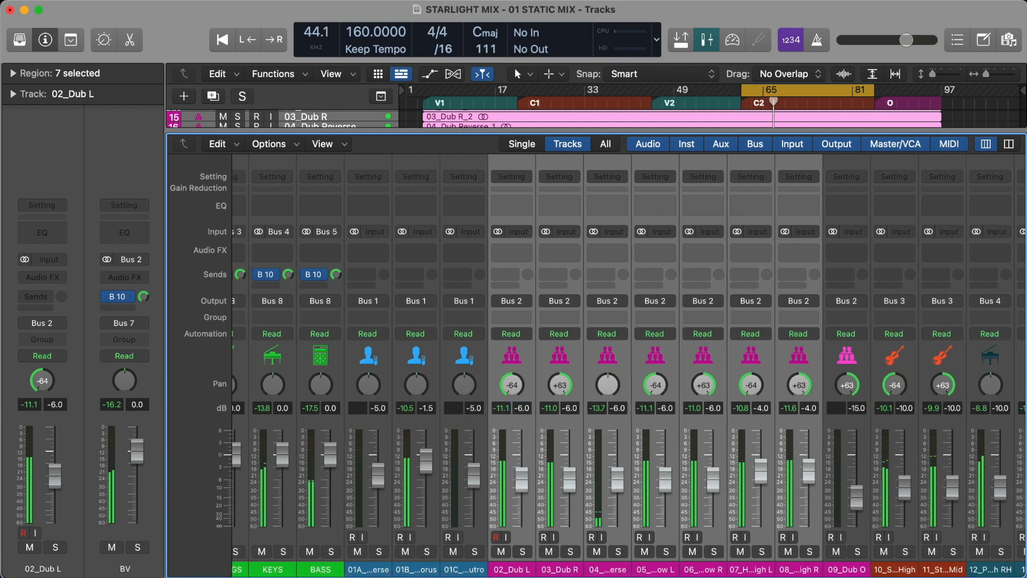
pyautogui.hscroll(-5, 505, 407)
pyautogui.hscroll(-3, 493, 418)
pyautogui.doubleClick(554, 409)
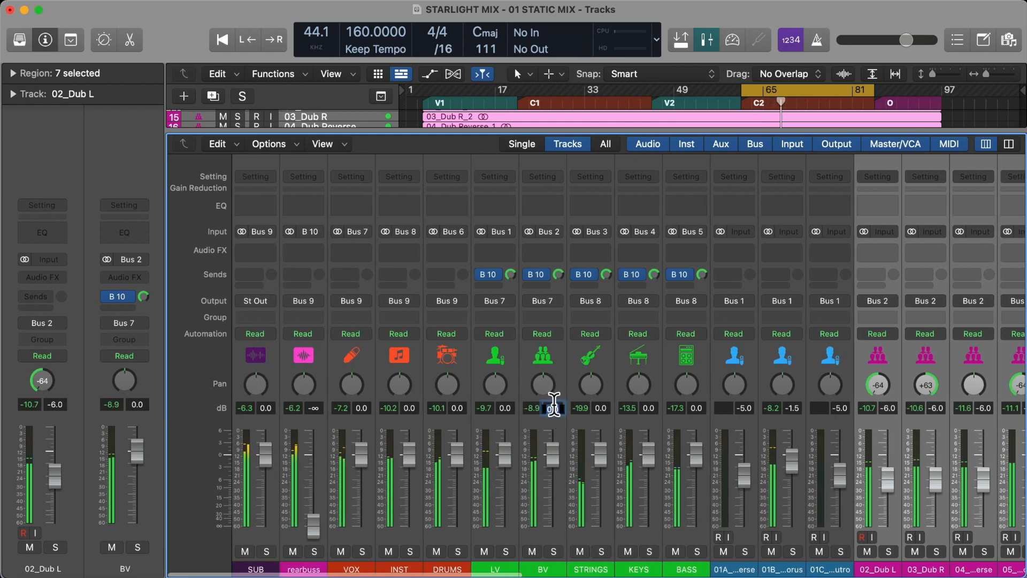
pyautogui.hscroll(8, 661, 402)
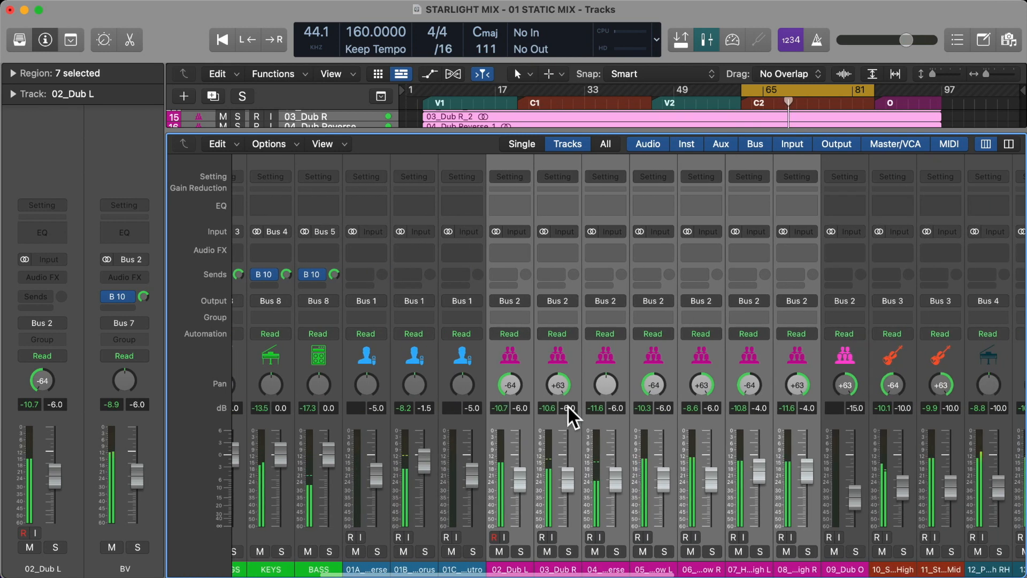
# - Set backing vocal channels 02 to 06 to −9 dB, 07 and 08 to −7 dB, and the BV bus to −3 dB
pyautogui.doubleClick(520, 409)
pyautogui.write('-9')
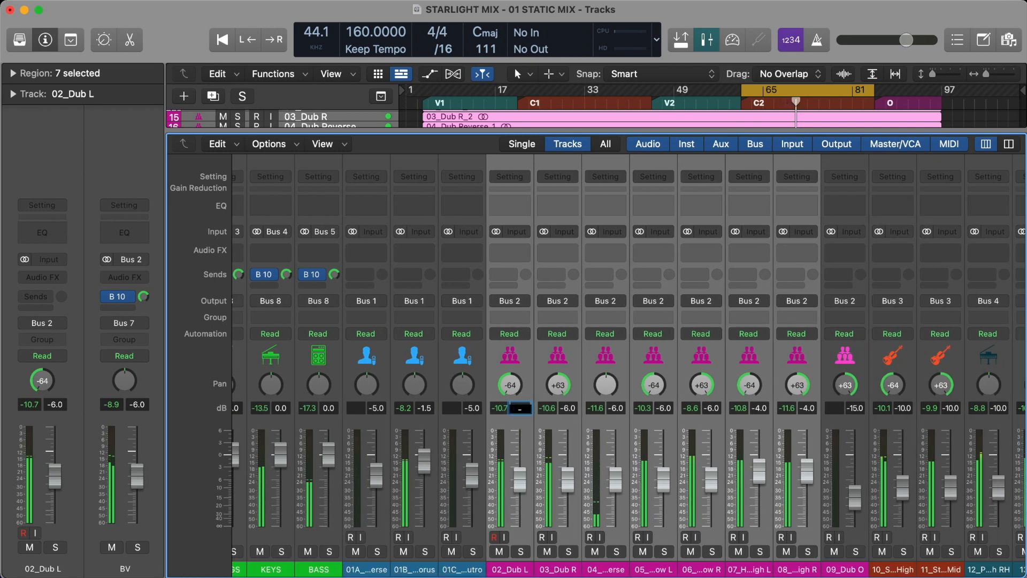
pyautogui.press('Return')
pyautogui.hscroll(-1, 520, 408)
pyautogui.hscroll(-5, 493, 412)
pyautogui.doubleClick(471, 408)
pyautogui.write('-')
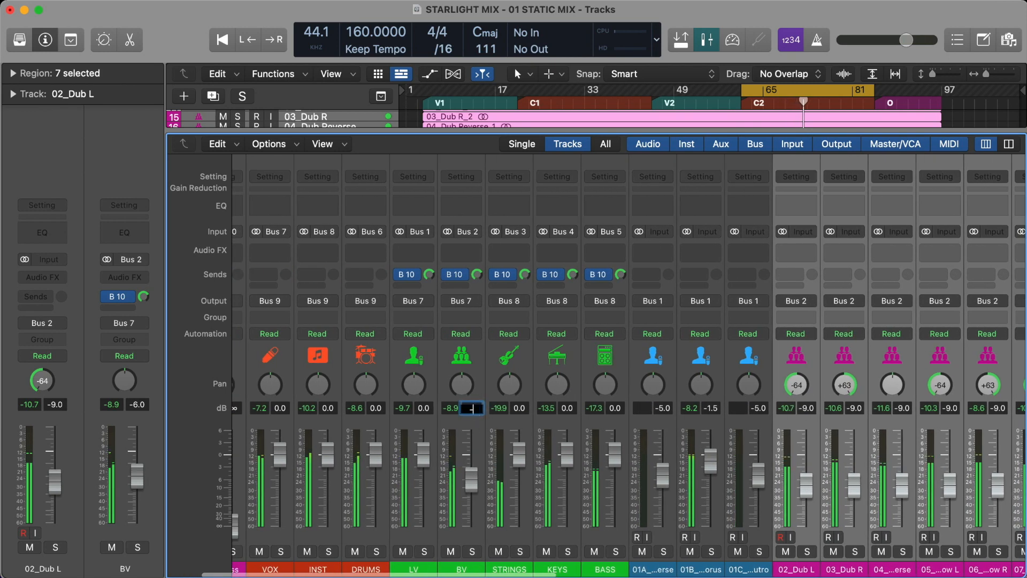
pyautogui.write('3')
pyautogui.press('Return')
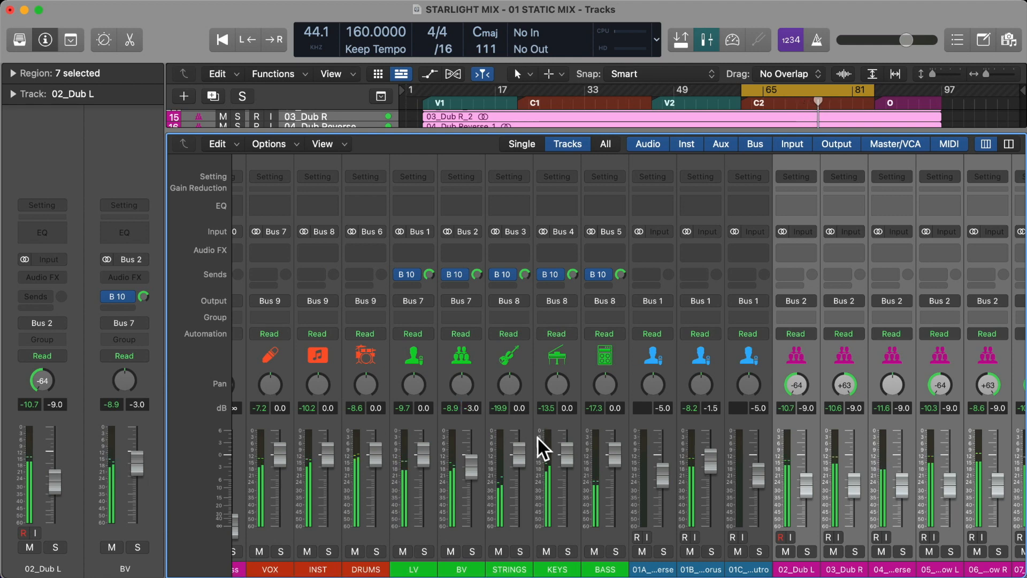
# - Try the faders of high and mid string channels 10 and 11 at −5 dB and settle them at −2 dB
pyautogui.hscroll(15, 588, 442)
pyautogui.click(517, 350)
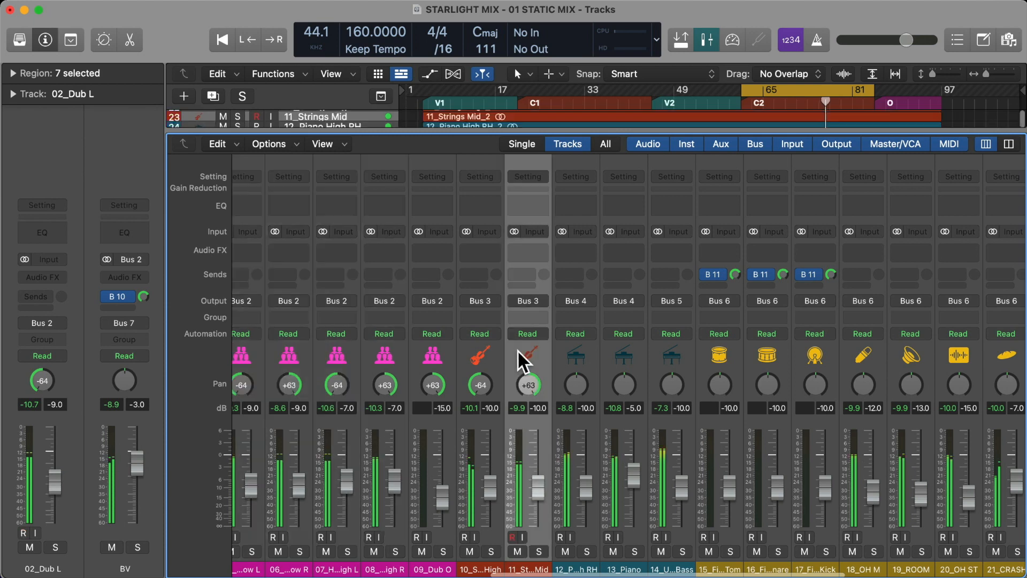
pyautogui.keyDown('shift'); pyautogui.click(491, 381); pyautogui.keyUp('shift')
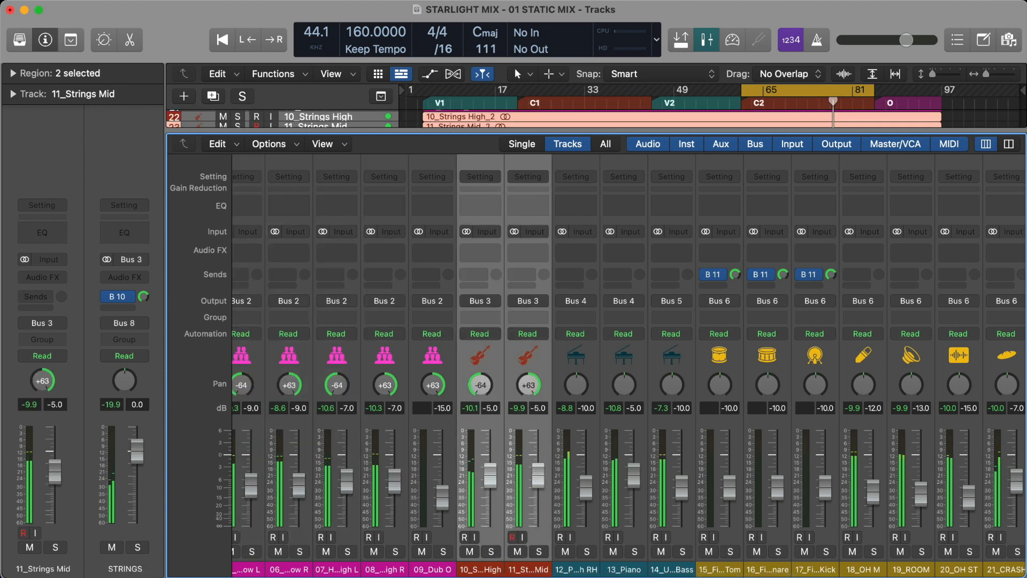
pyautogui.hscroll(-10, 491, 396)
pyautogui.hscroll(-5, 473, 450)
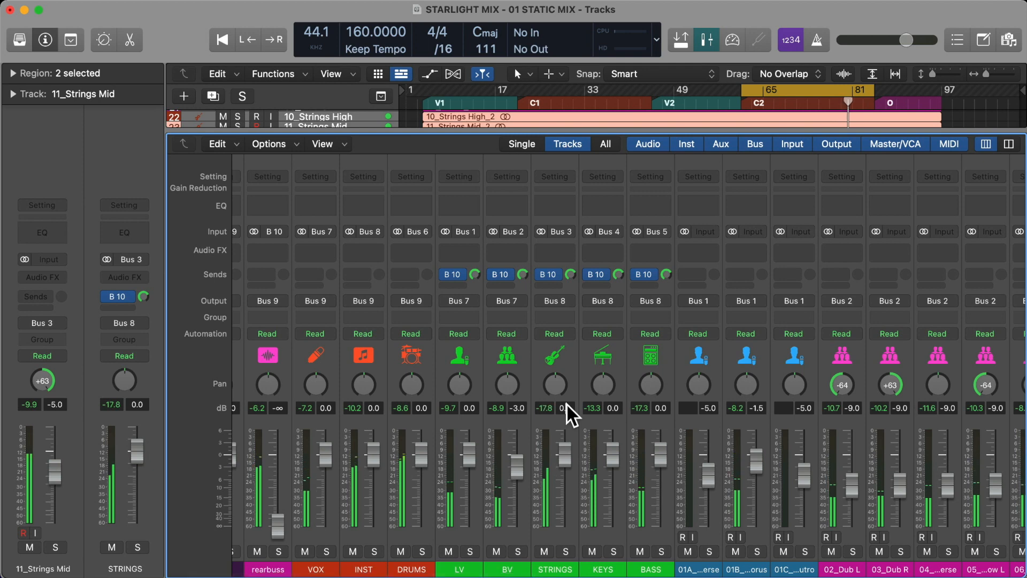
pyautogui.hscroll(18, 566, 403)
pyautogui.hscroll(2, 565, 403)
pyautogui.hscroll(-3, 525, 448)
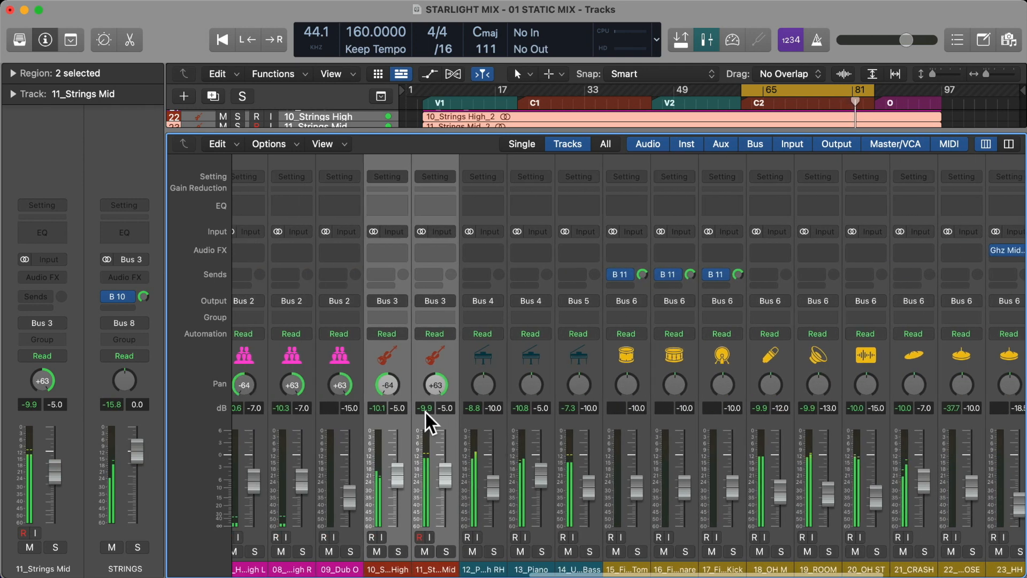
pyautogui.doubleClick(399, 409)
# - Set the fader of the STRINGS bus to −8 dB while the second chorus keeps looping
pyautogui.hscroll(-15, 549, 416)
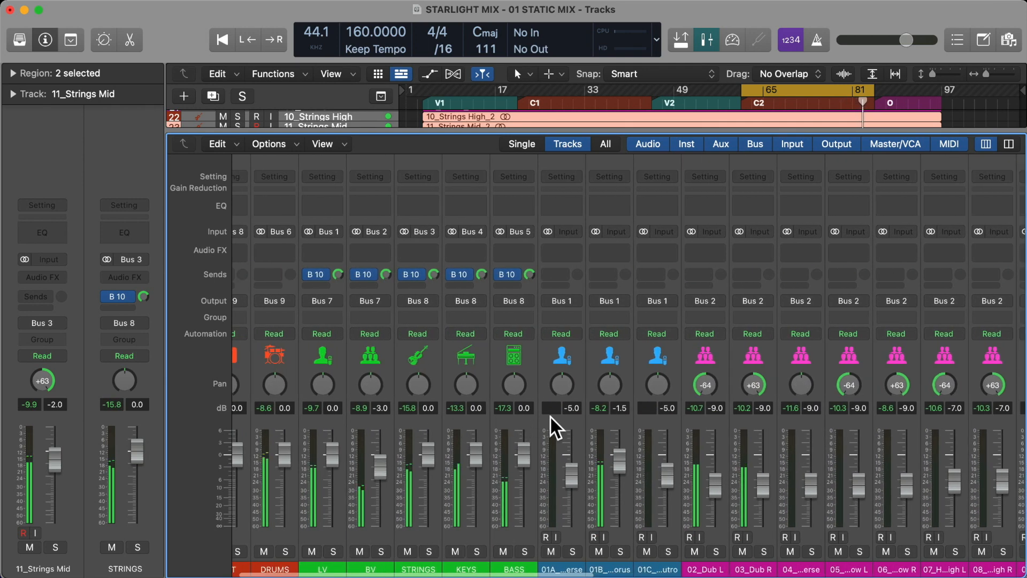
pyautogui.hscroll(-2, 620, 420)
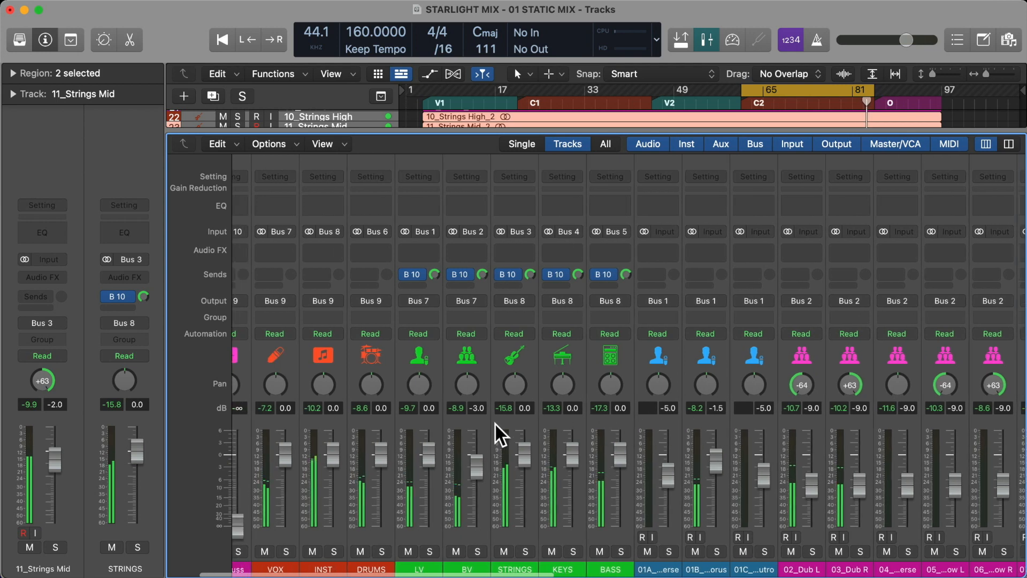
pyautogui.doubleClick(525, 408)
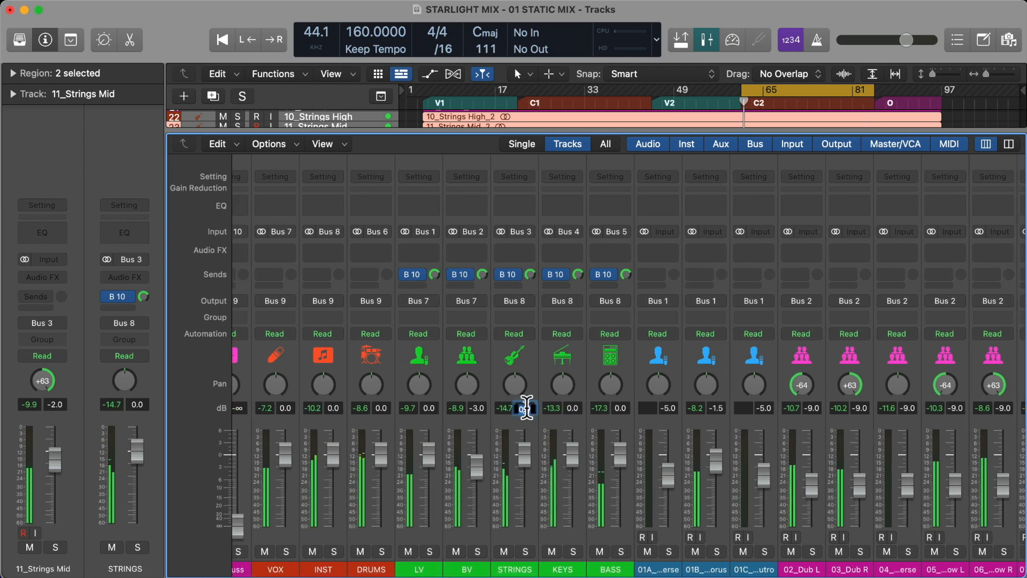
pyautogui.click(649, 364)
pyautogui.hscroll(1, 649, 360)
pyautogui.hscroll(5, 649, 359)
pyautogui.hscroll(-6, 656, 364)
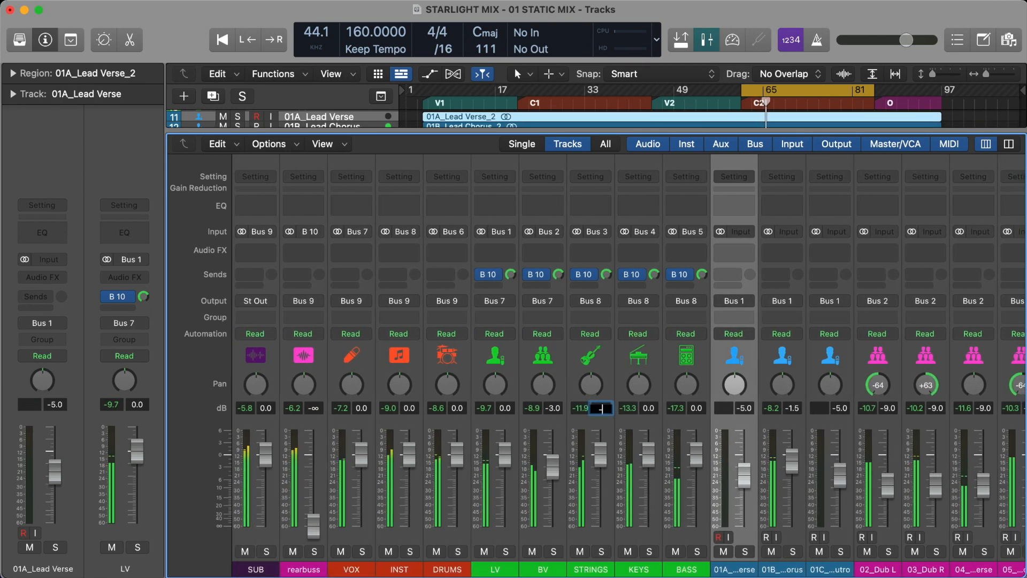
pyautogui.doubleClick(603, 409)
pyautogui.write('-8')
pyautogui.press('Return')
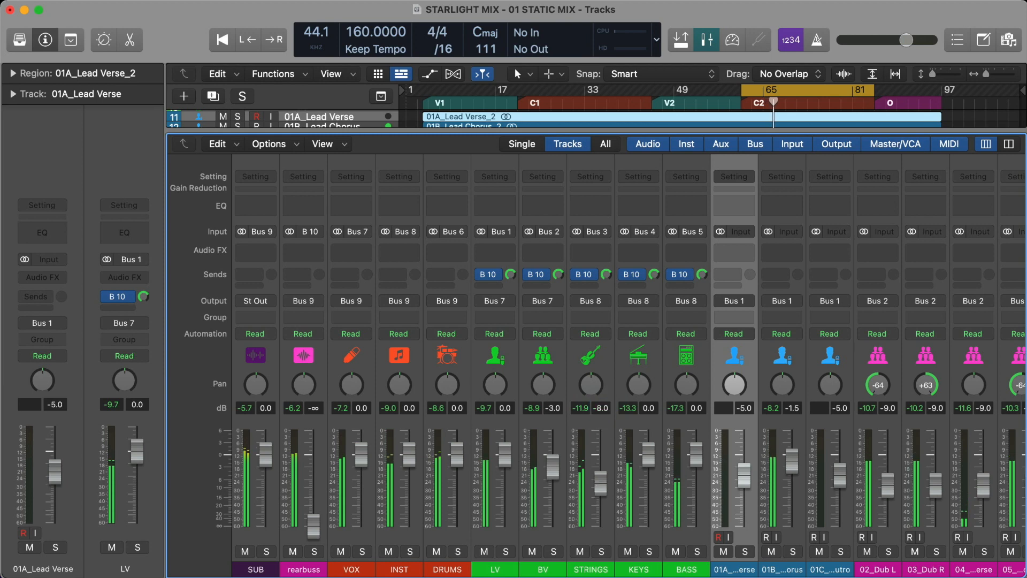
# - Set the fader of bass channel 14 to −5 dB
pyautogui.hscroll(3, 662, 505)
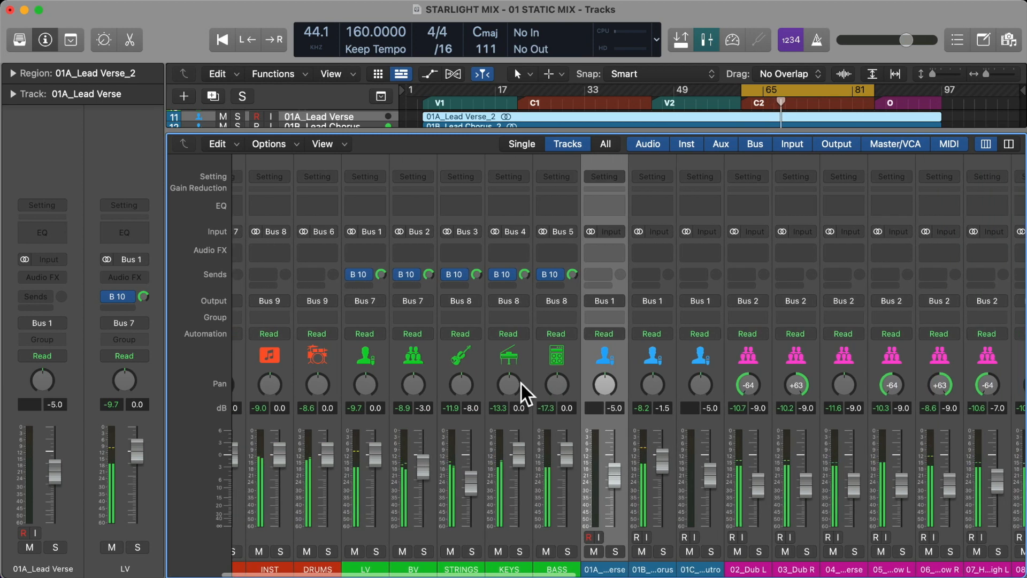
pyautogui.click(514, 354)
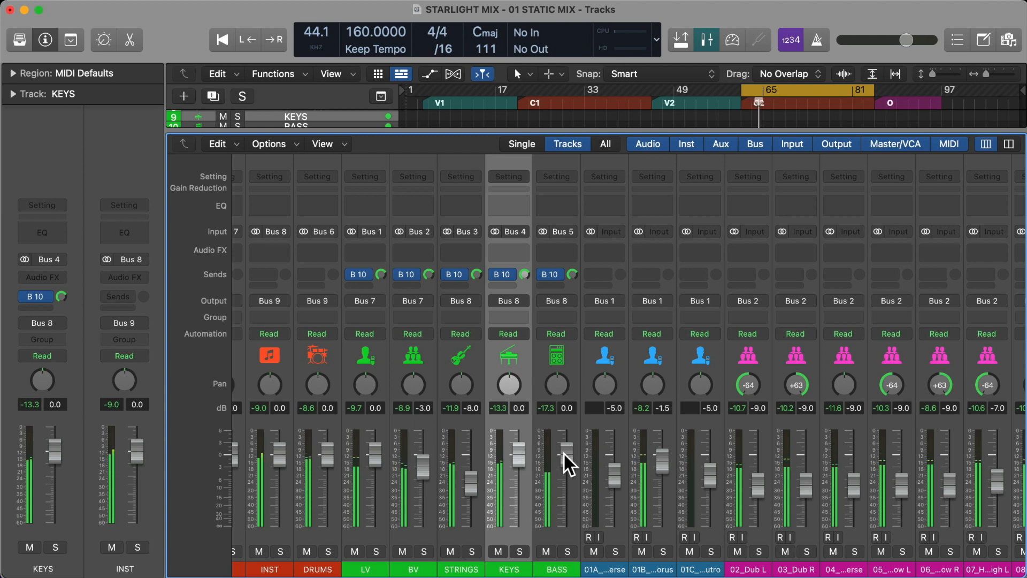
pyautogui.hscroll(10, 563, 451)
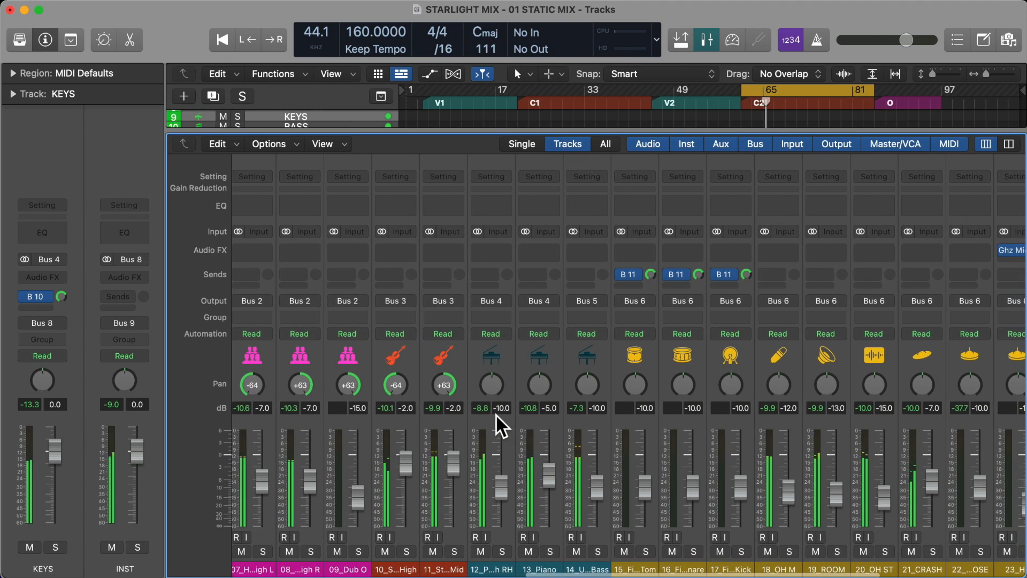
pyautogui.doubleClick(598, 408)
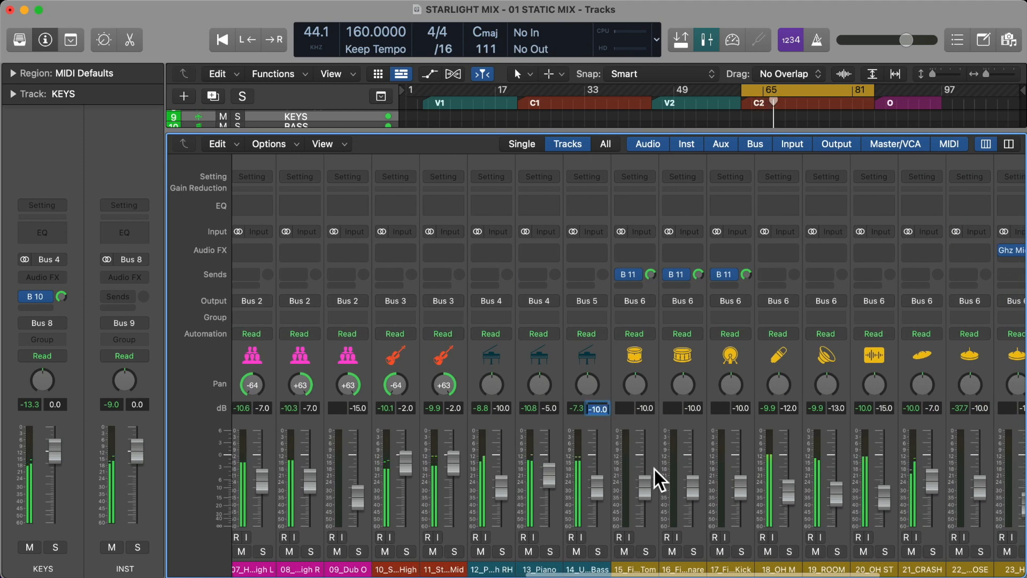
pyautogui.write('-5')
pyautogui.press('Return')
# - Set the fader of the BASS bus to −5 dB
pyautogui.hscroll(-10, 647, 442)
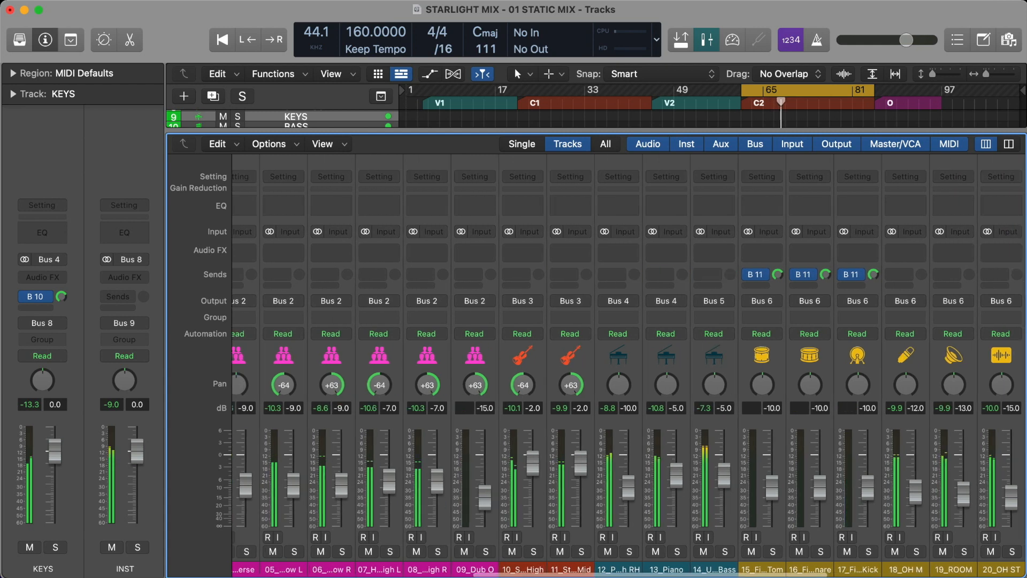
pyautogui.hscroll(-1, 529, 439)
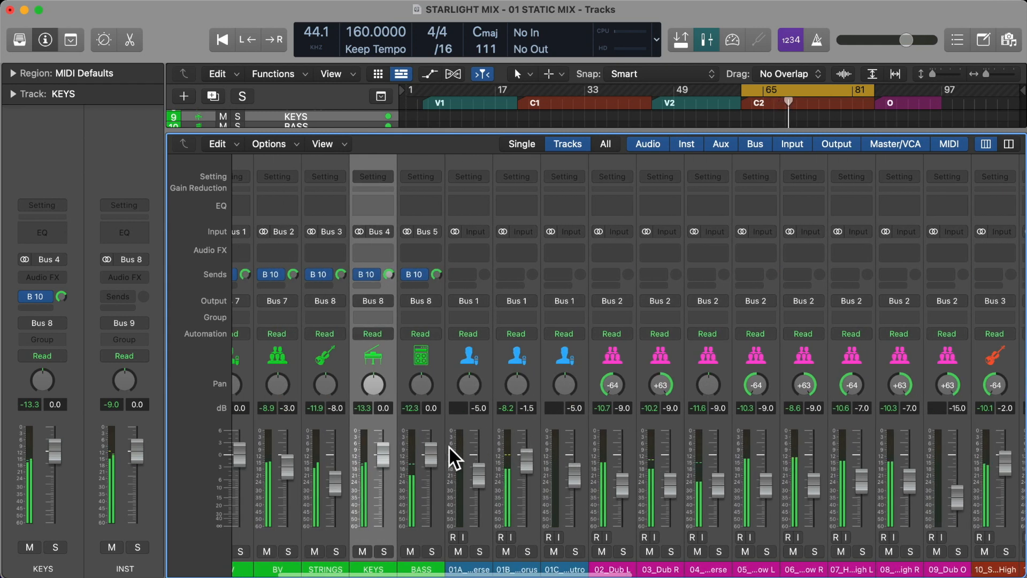
pyautogui.doubleClick(431, 408)
pyautogui.write('-5')
pyautogui.press('Return')
# - Select the VOX, INST and DRUMS buses together and set their faders to −3 dB
pyautogui.hscroll(15, 686, 369)
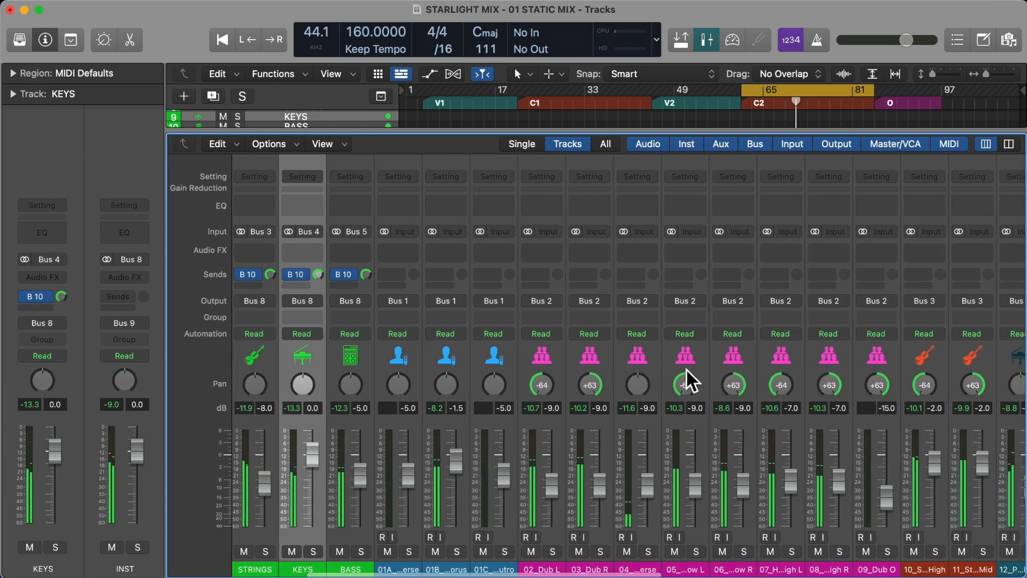
pyautogui.hscroll(-15, 686, 368)
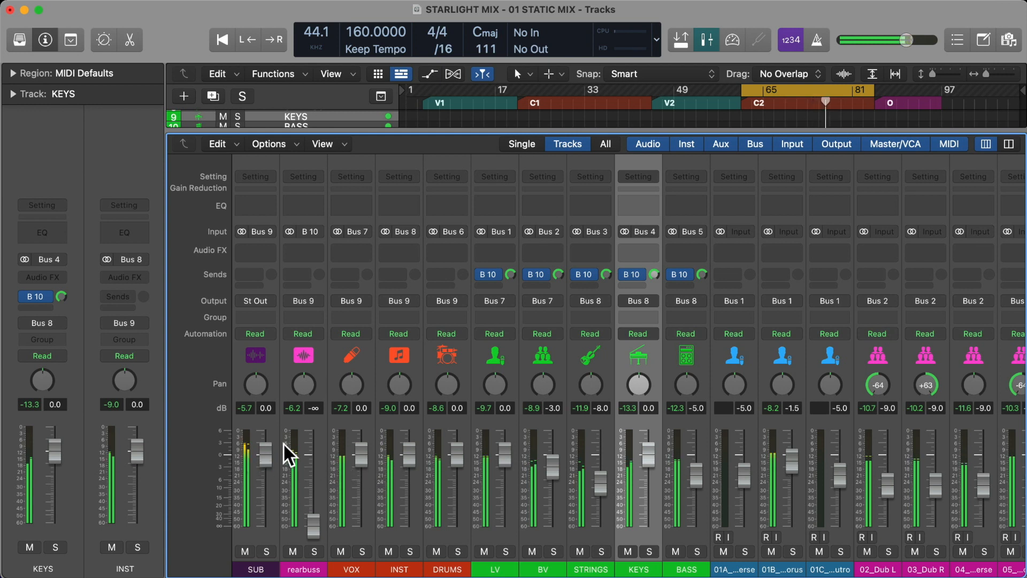
pyautogui.click(356, 354)
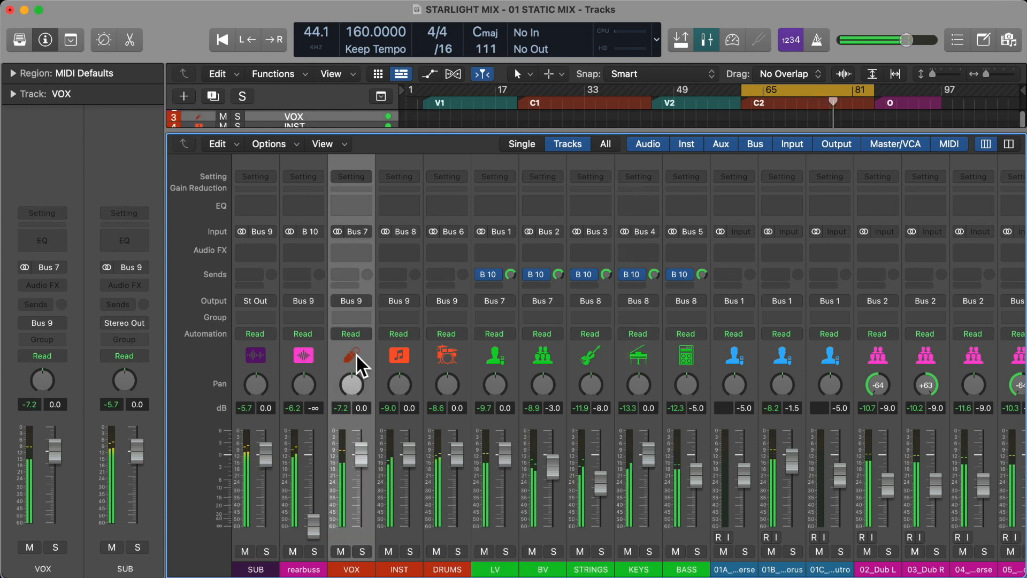
pyautogui.keyDown('shift'); pyautogui.click(447, 352); pyautogui.keyUp('shift')
pyautogui.write('-3')
pyautogui.press('Return')
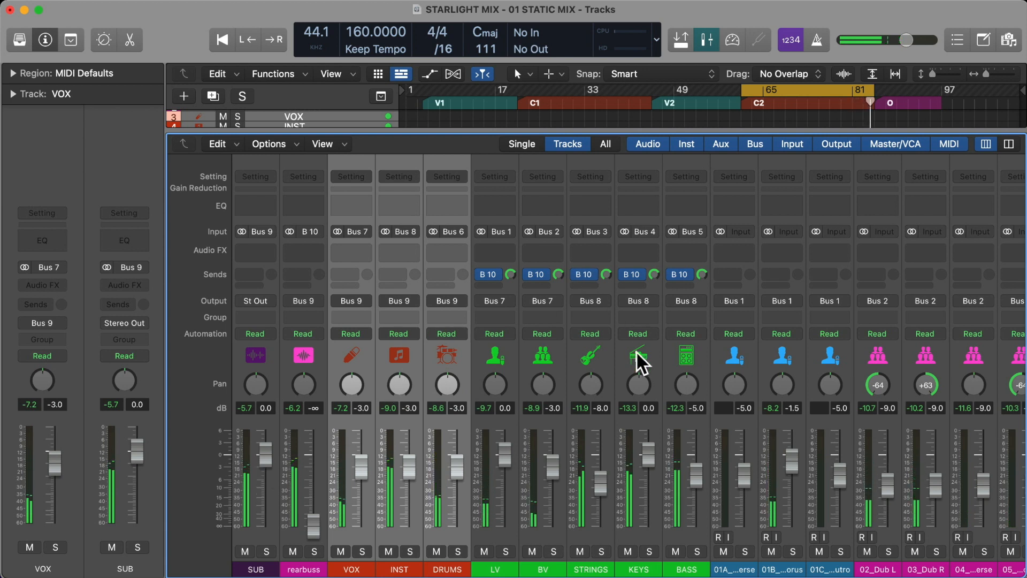
# - Examine the levels and meters of the channels across the mixer during the second chorus loop, and stop playback
pyautogui.hscroll(10, 636, 350)
pyautogui.hscroll(1, 637, 351)
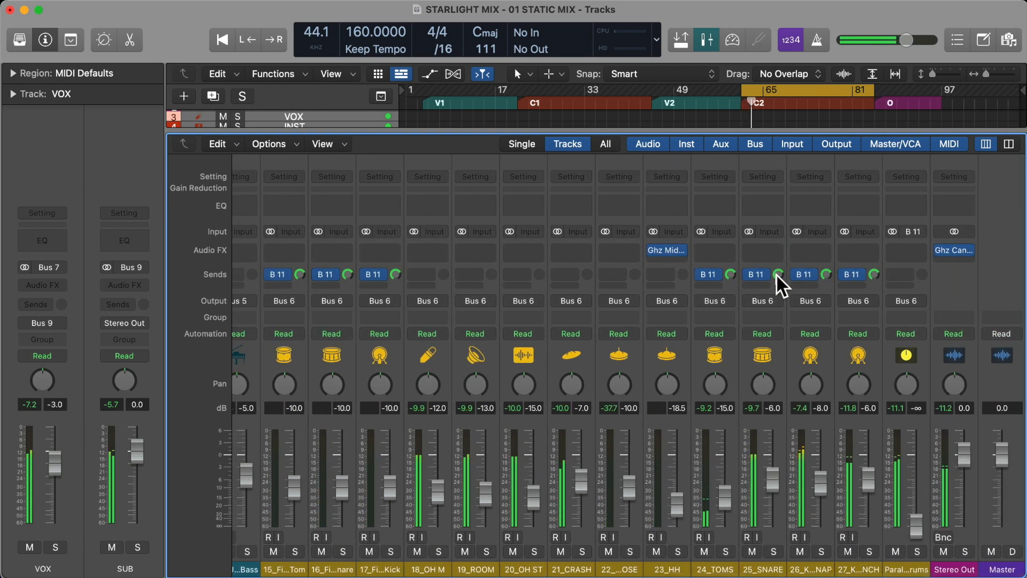
pyautogui.hscroll(-1, 666, 322)
pyautogui.hscroll(-20, 666, 321)
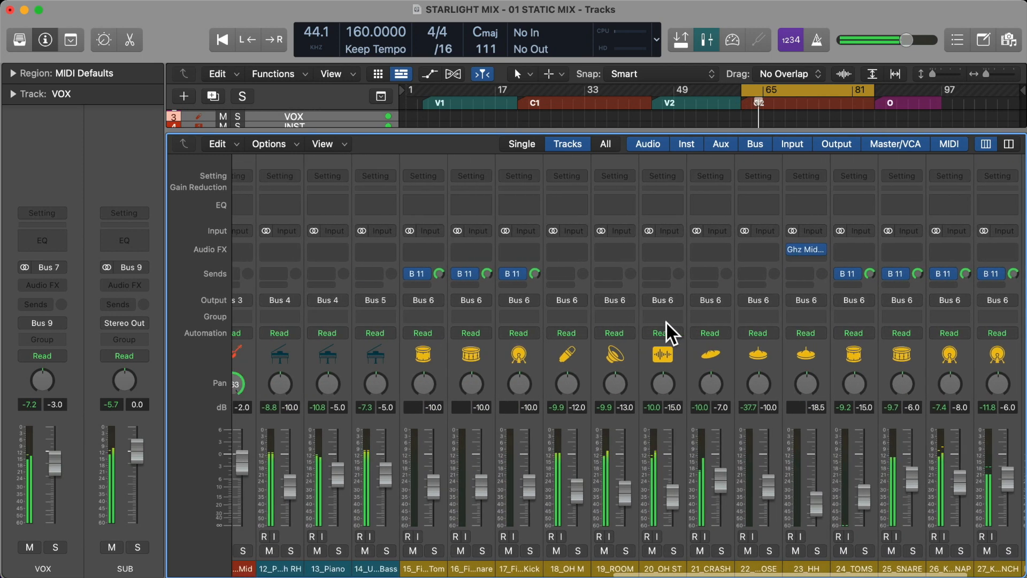
pyautogui.hscroll(10, 666, 322)
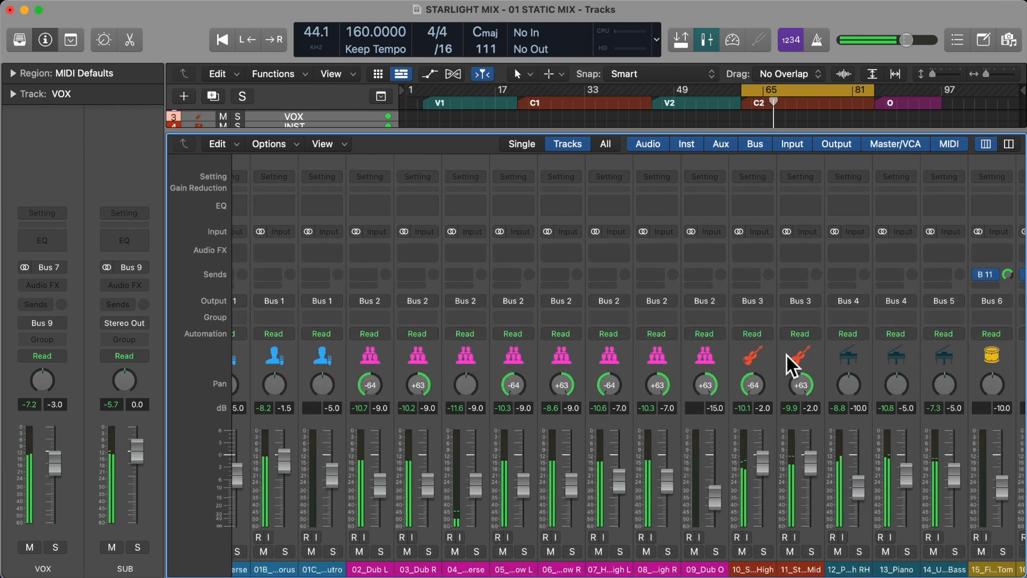
pyautogui.hscroll(3, 785, 357)
pyautogui.hscroll(-3, 786, 358)
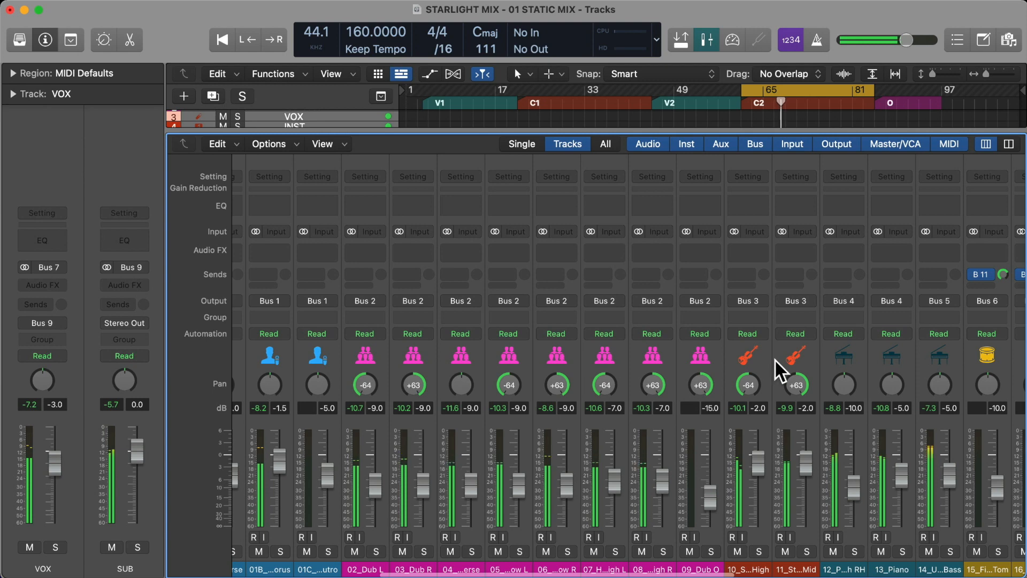
pyautogui.hscroll(11, 774, 359)
pyautogui.hscroll(1, 774, 359)
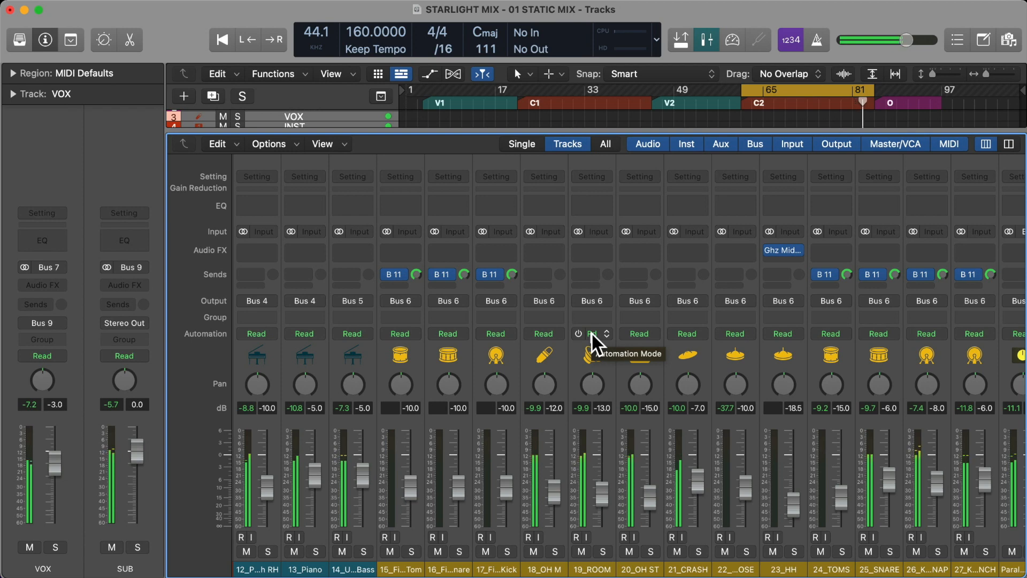
pyautogui.hscroll(-2, 546, 353)
pyautogui.hscroll(-15, 546, 355)
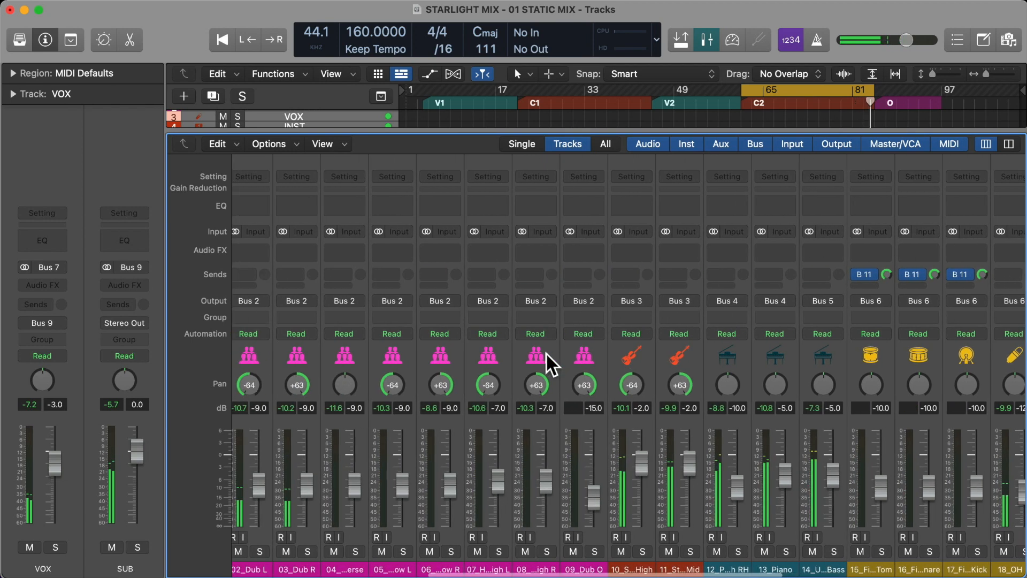
pyautogui.press('space')
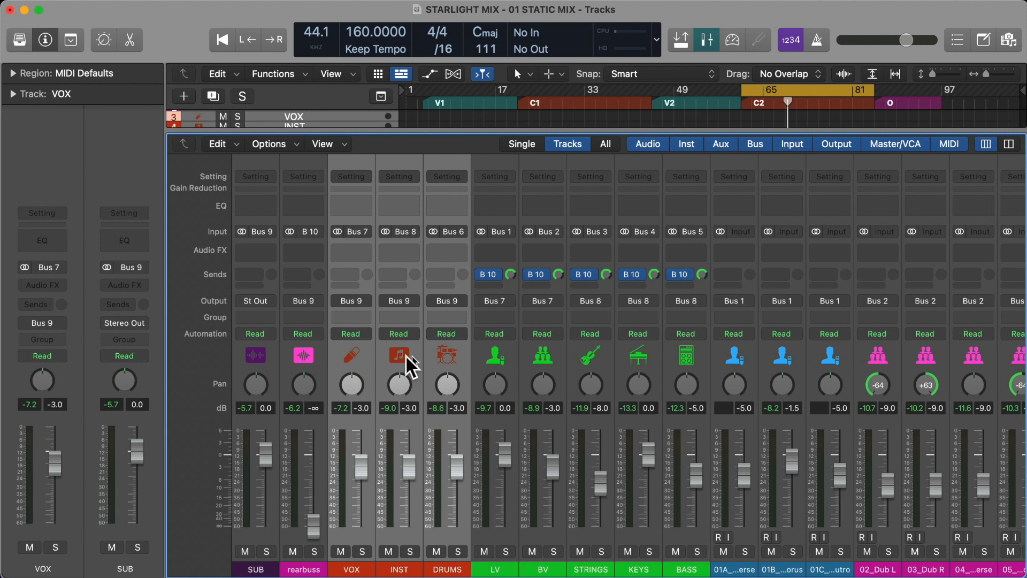
# - Select the SUB bus and hide the mixer to show the full track arrangement
pyautogui.click(255, 353)
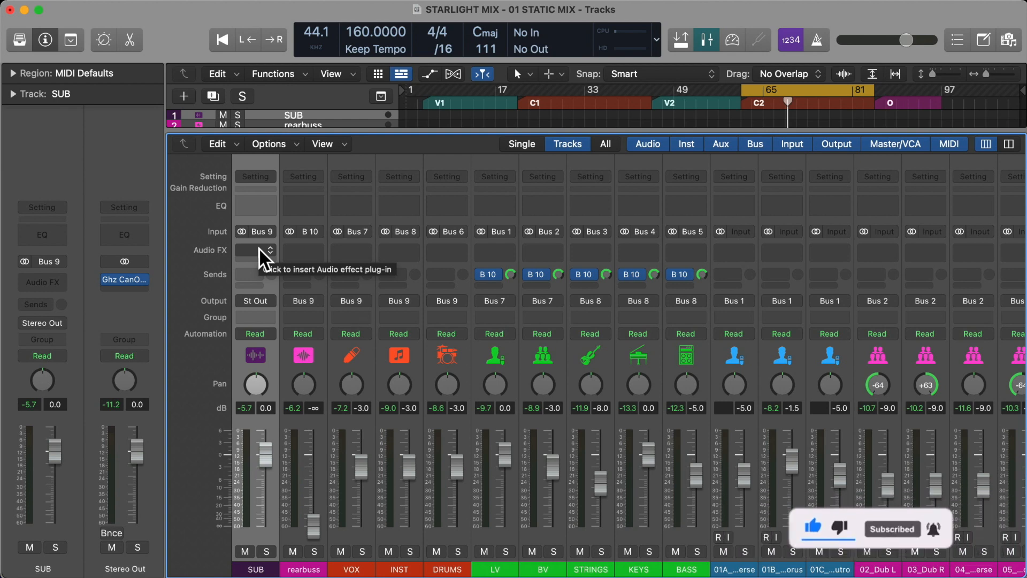
pyautogui.press('x')
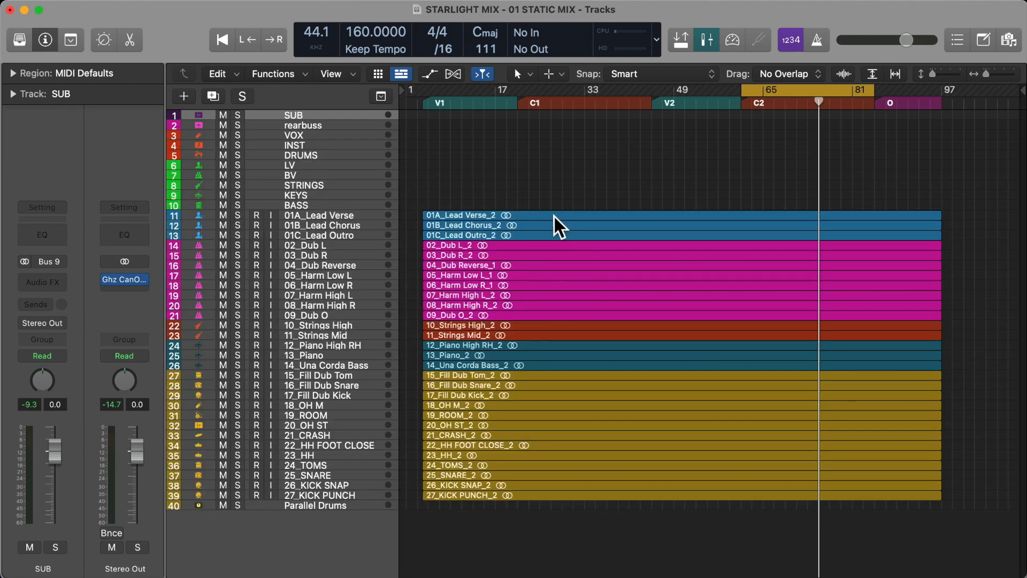